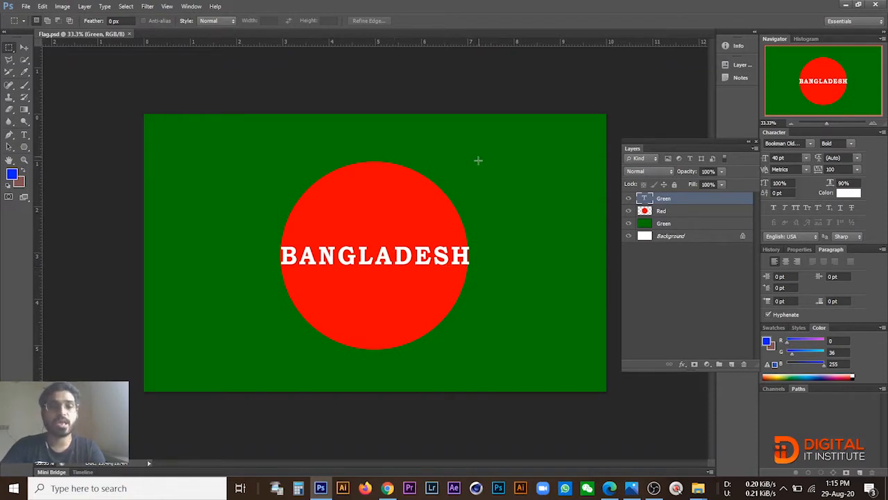
drag(478, 161, 352, 333)
drag(245, 158, 270, 236)
click(551, 308)
click(272, 236)
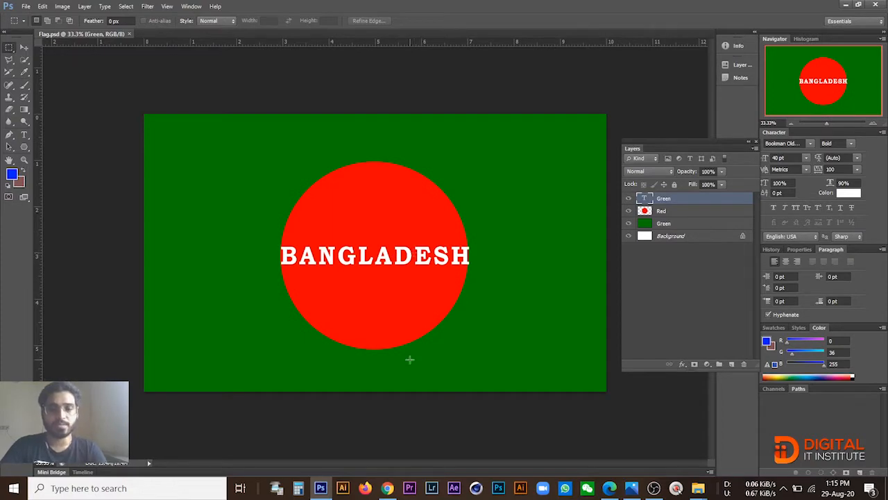
Switch to Chrome, review the Class-3 topics in graphic-design-JAN-2020.pdf, and return to Photoshop
click(387, 488)
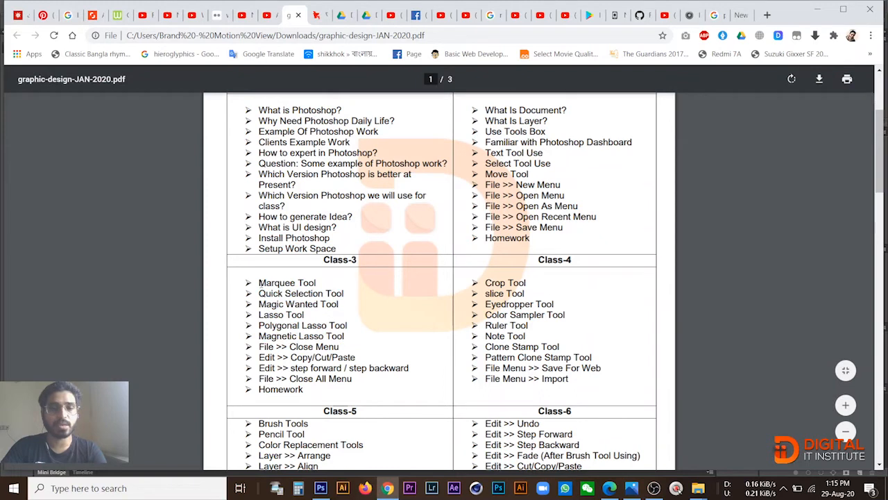
mouse_move(259, 283)
mouse_down()
mouse_move(309, 294)
mouse_move(351, 326)
mouse_move(345, 336)
mouse_move(303, 316)
mouse_up()
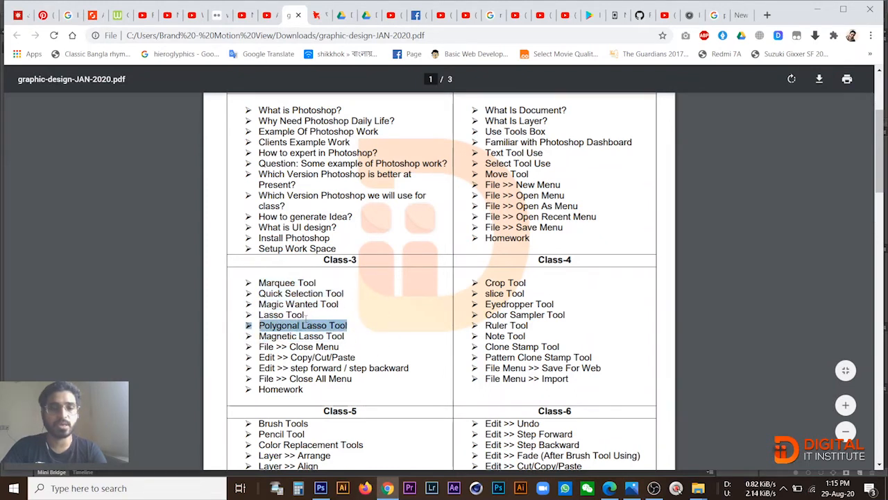
click(311, 326)
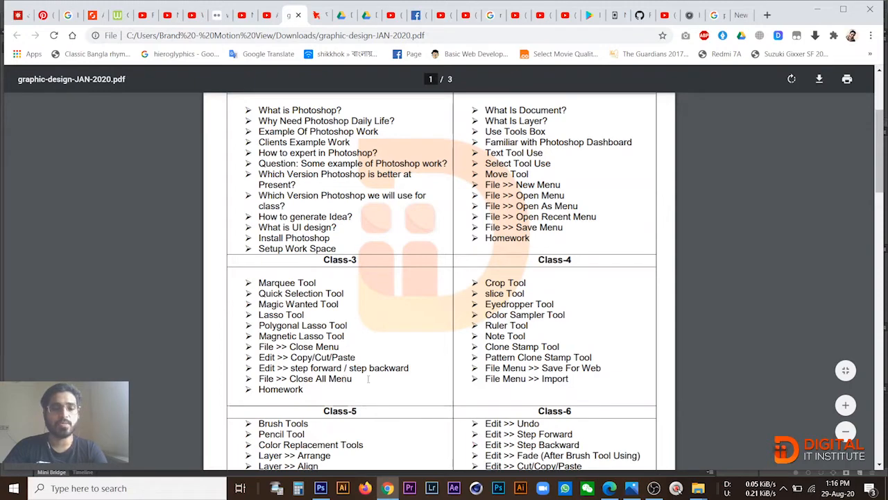
mouse_move(367, 369)
mouse_down()
mouse_move(300, 368)
mouse_move(267, 347)
mouse_move(367, 368)
mouse_up()
click(266, 346)
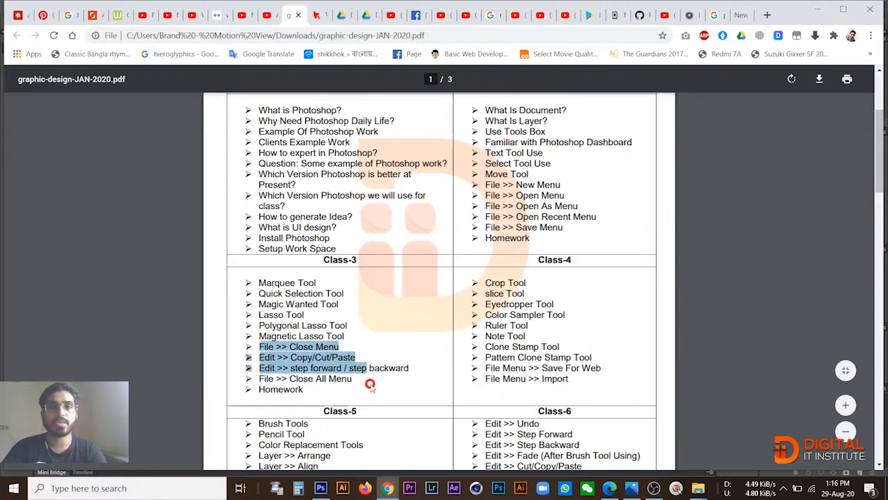
click(385, 386)
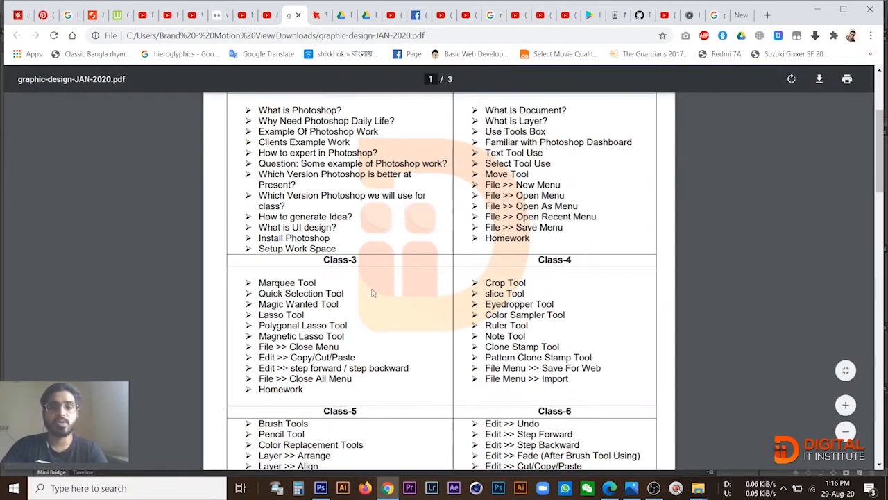
click(321, 488)
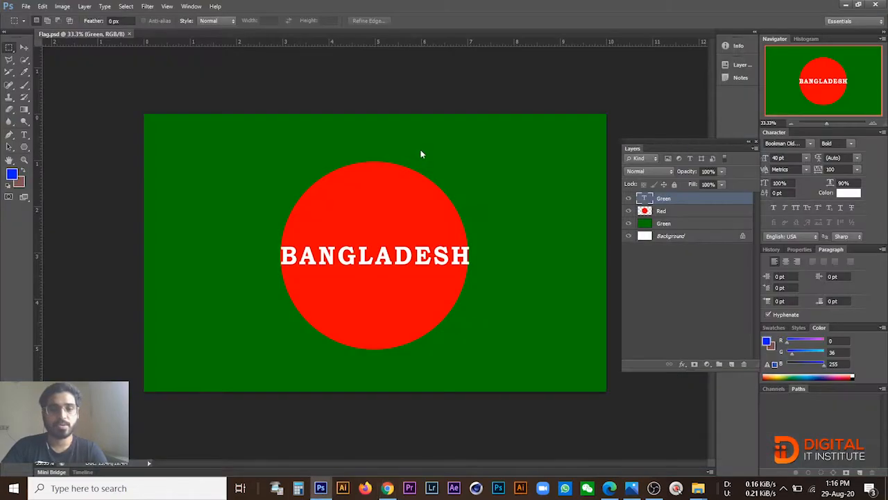
key(ctrl)
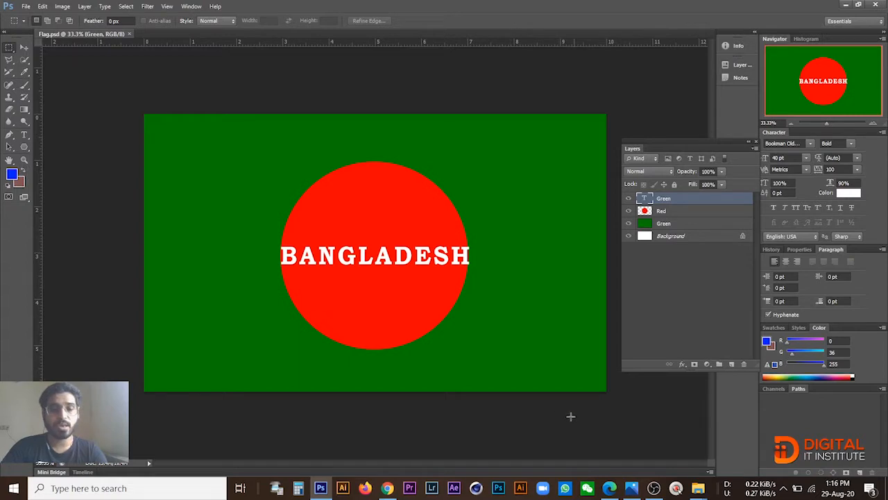
ctrl+click(477, 401)
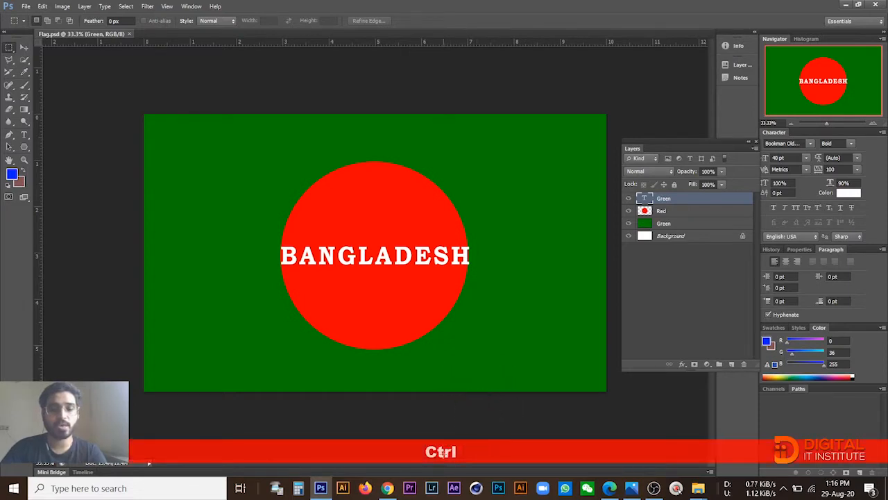
key(ctrl+grave)
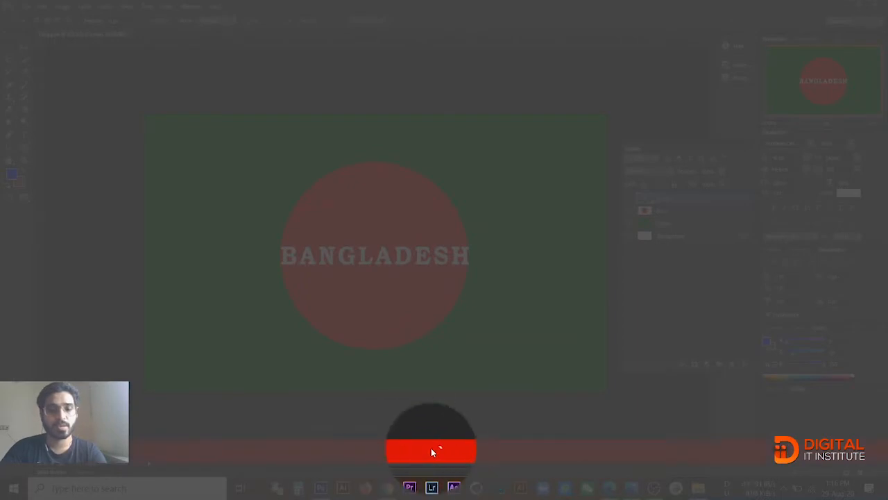
key(ctrl)
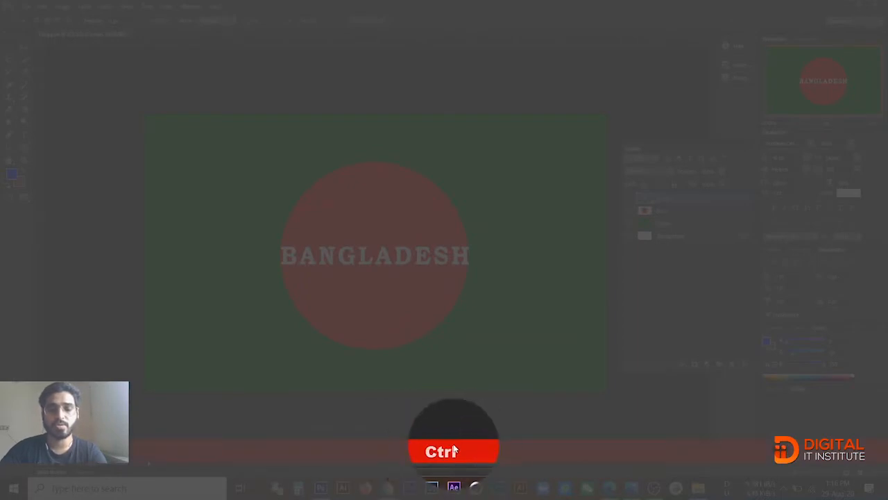
key(ctrl+alt)
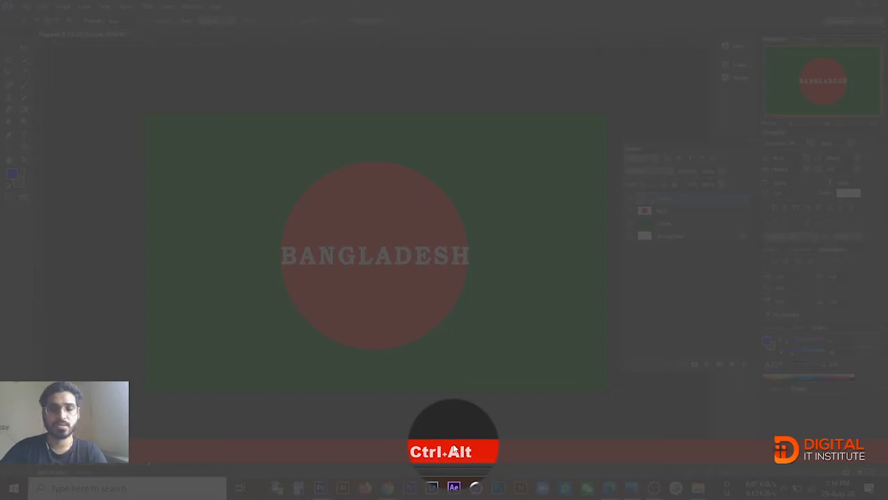
key(grave)
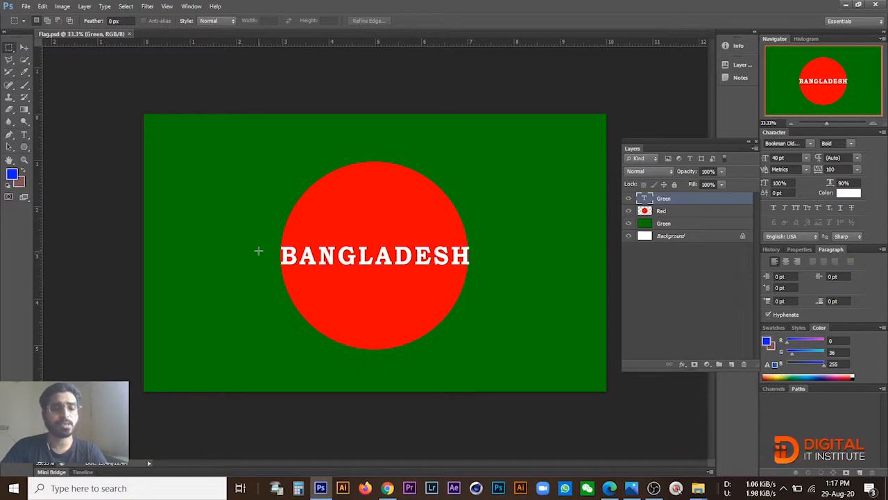
Close Flag.psd and browse the desktop's class 3-4 folder for an image to open
key(ctrl+w)
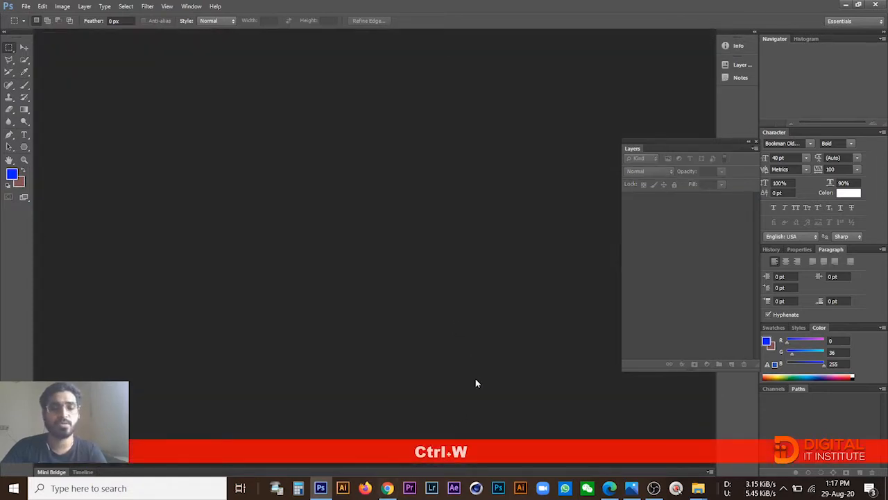
key(ctrl+o)
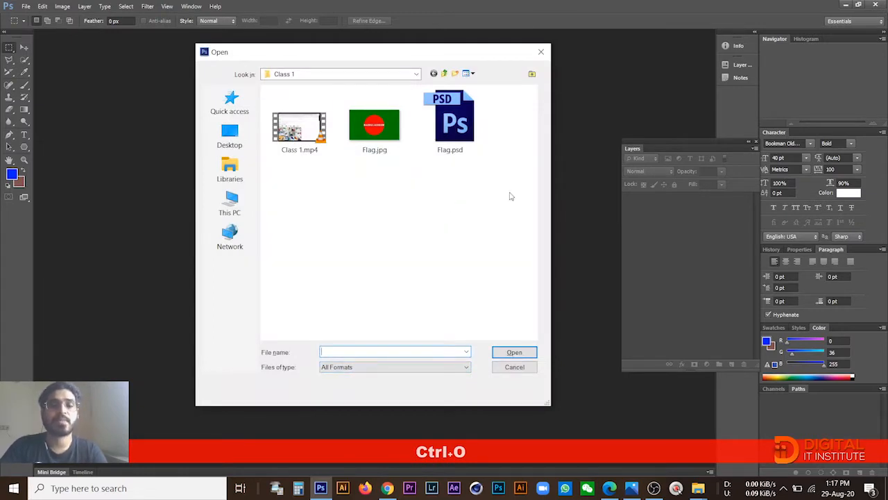
click(450, 121)
click(229, 135)
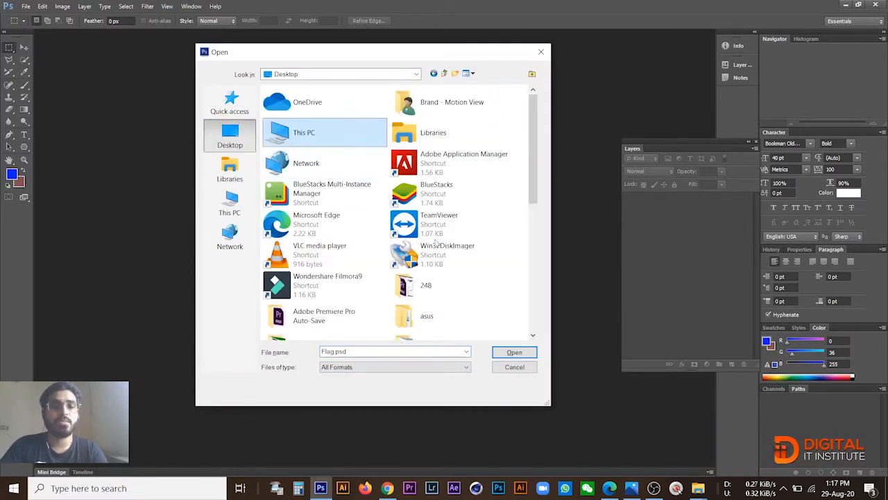
drag(534, 159, 531, 224)
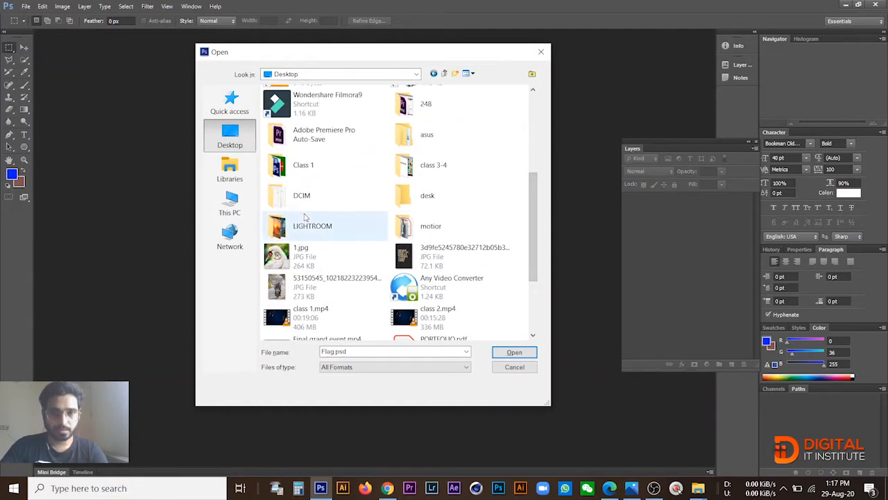
double_click(424, 165)
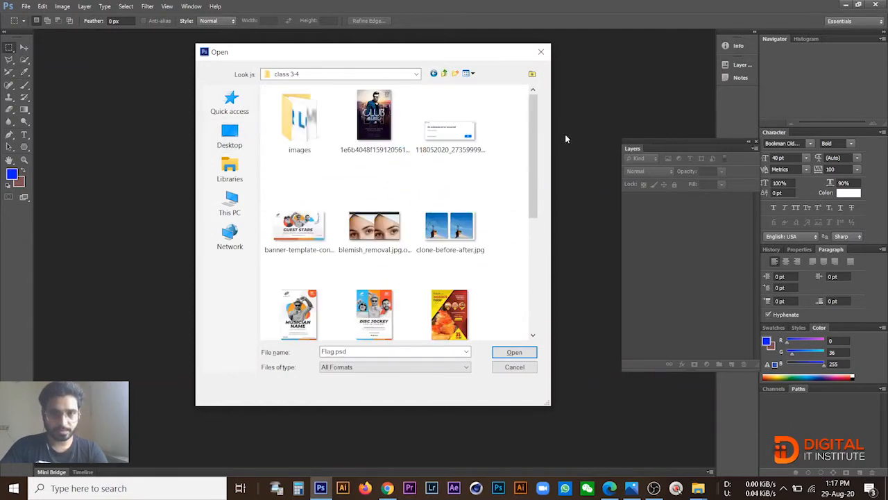
drag(551, 132, 826, 133)
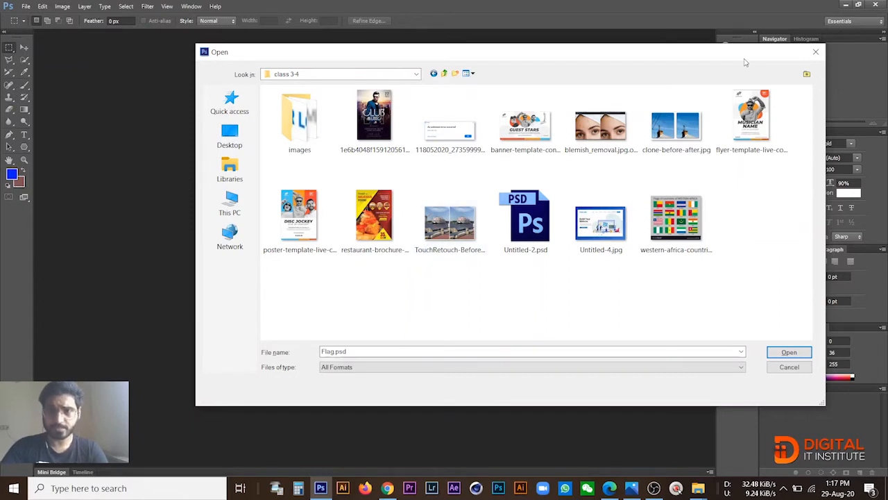
click(384, 212)
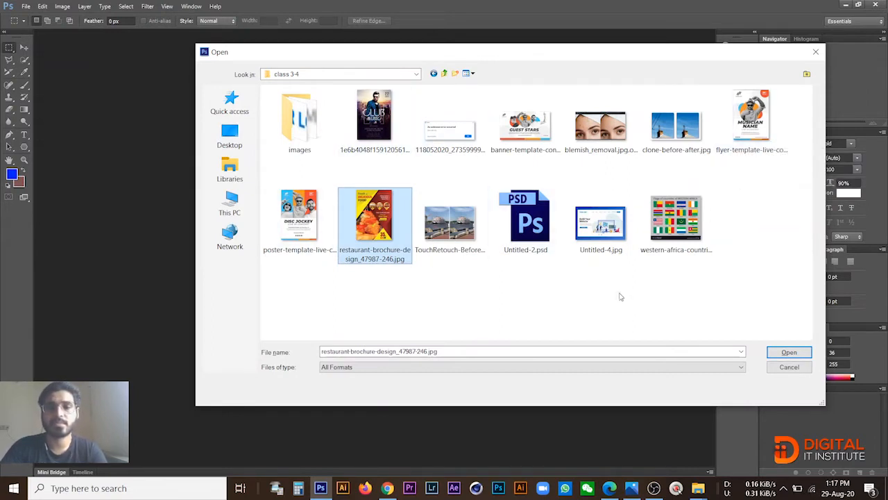
Go to the desktop's LIGHTROOM folder in the Open dialog and show its files as large icons
click(230, 137)
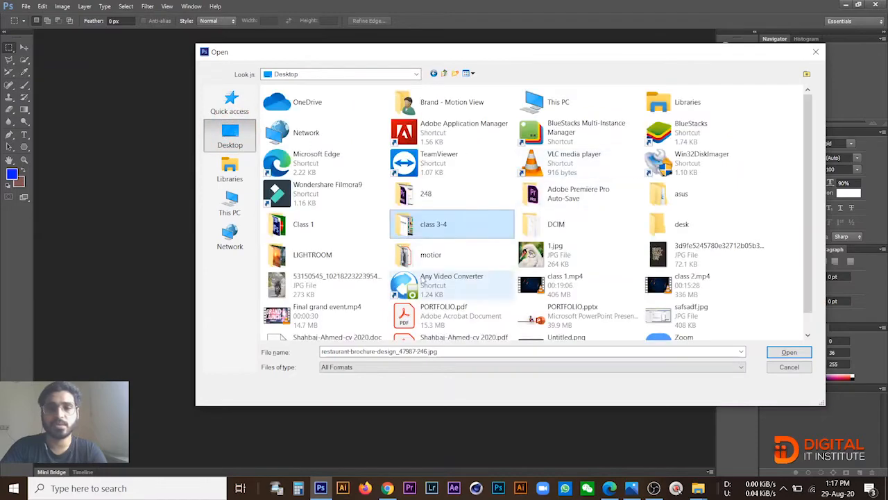
double_click(309, 256)
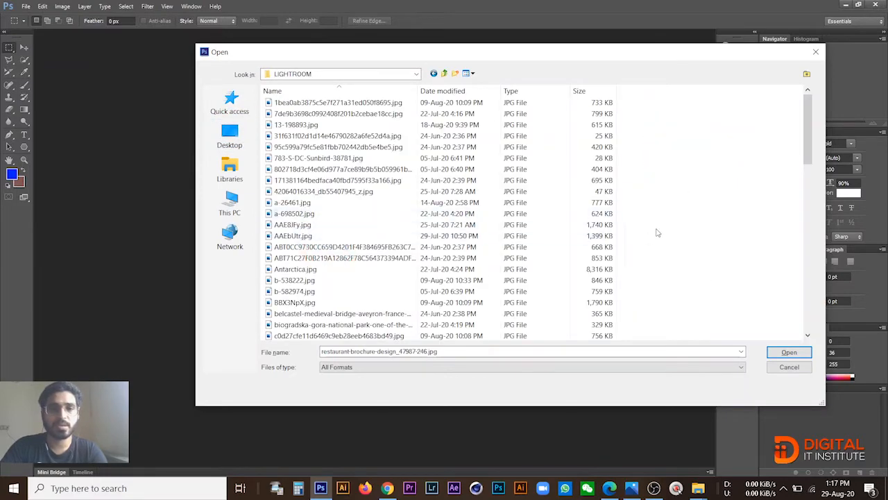
click(467, 73)
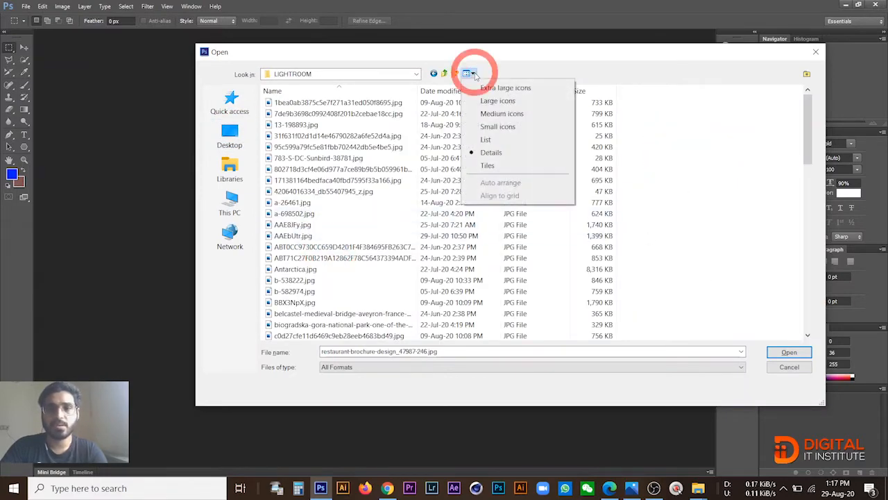
click(493, 101)
Look through the LIGHTROOM images and open DawnLight875x.jpg
drag(807, 122, 805, 116)
click(787, 138)
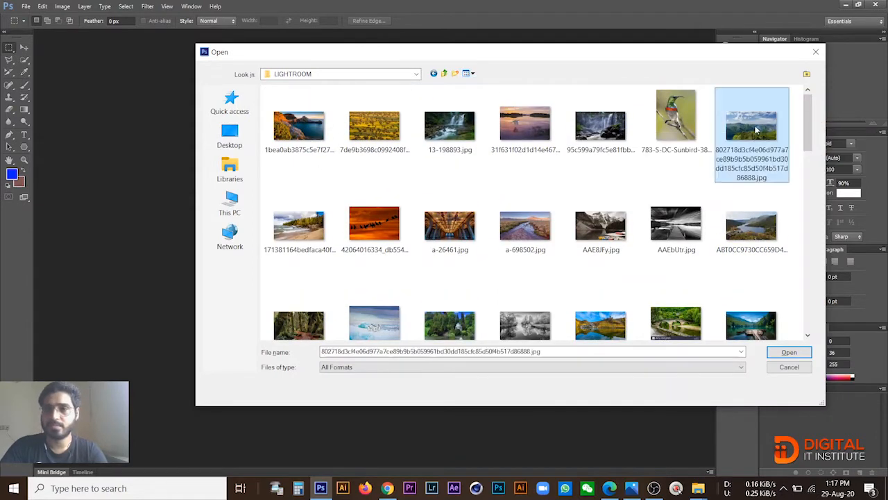
drag(809, 124, 807, 157)
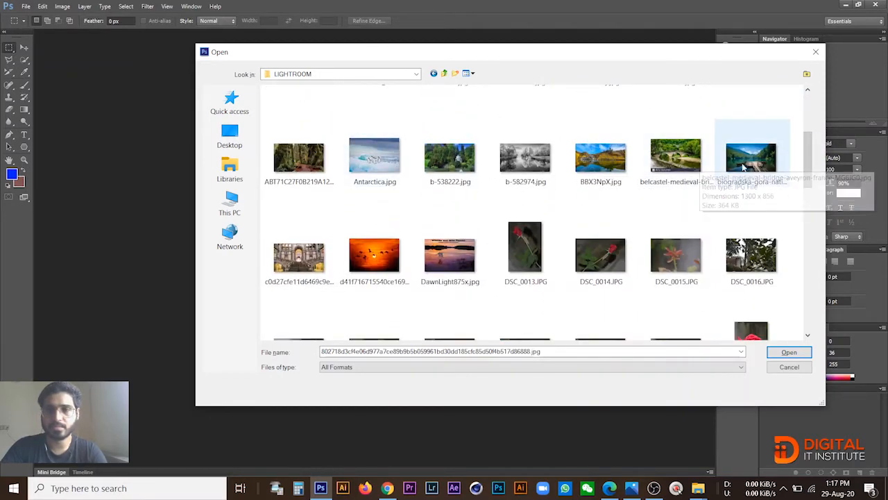
click(685, 172)
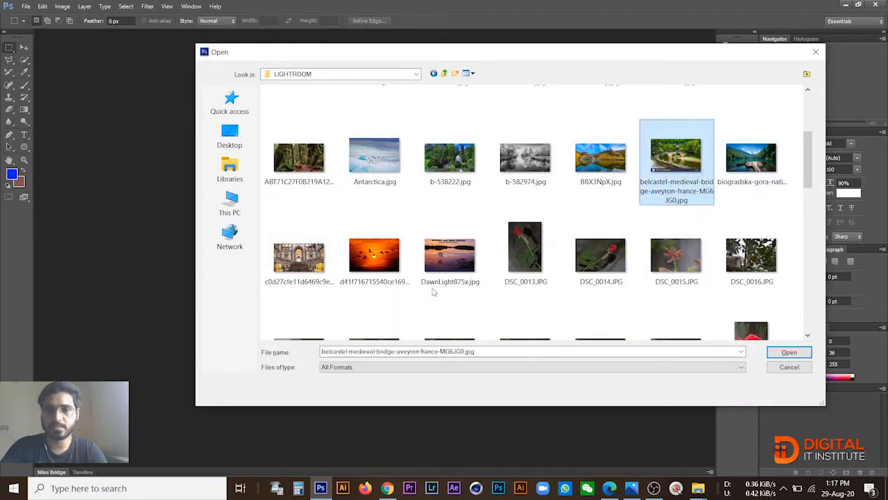
click(458, 267)
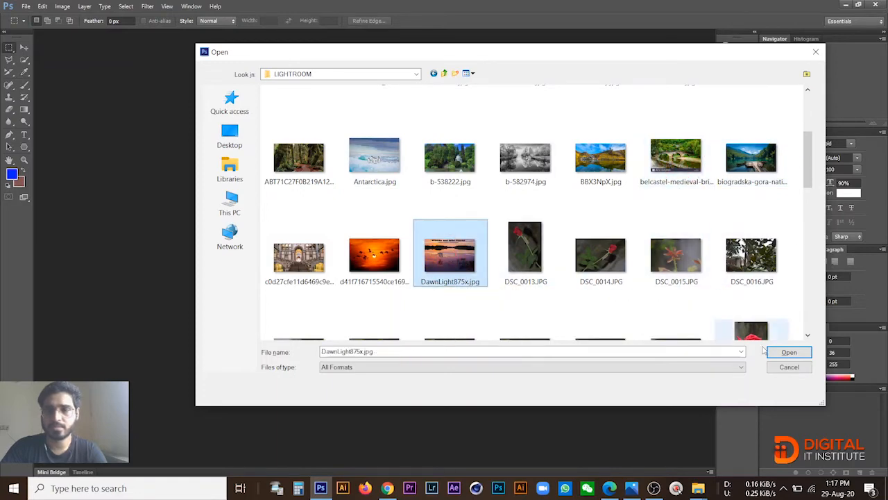
click(789, 353)
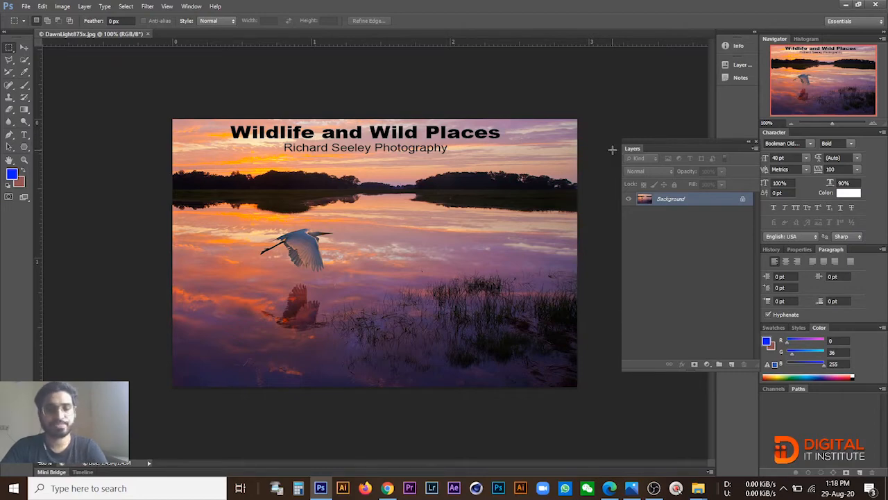
key(XF86MonBrightnessUp)
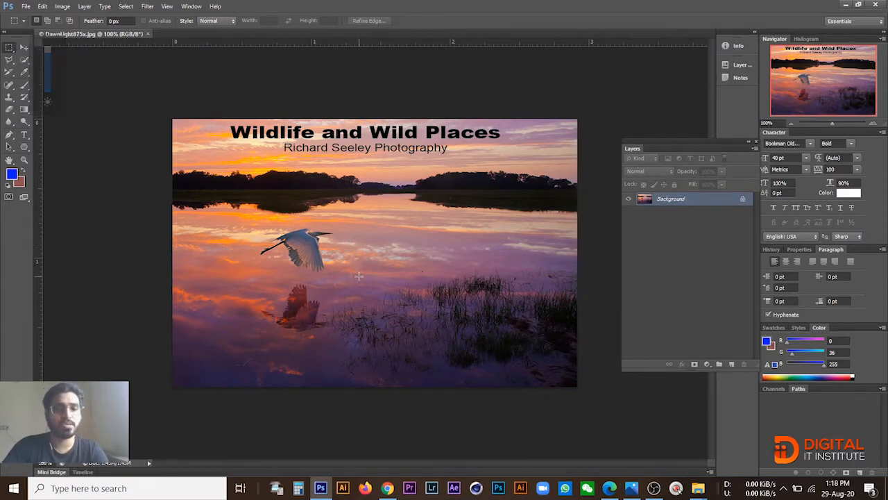
Select a rectangular area around the flying white bird with the Rectangular Marquee Tool
right_click(11, 50)
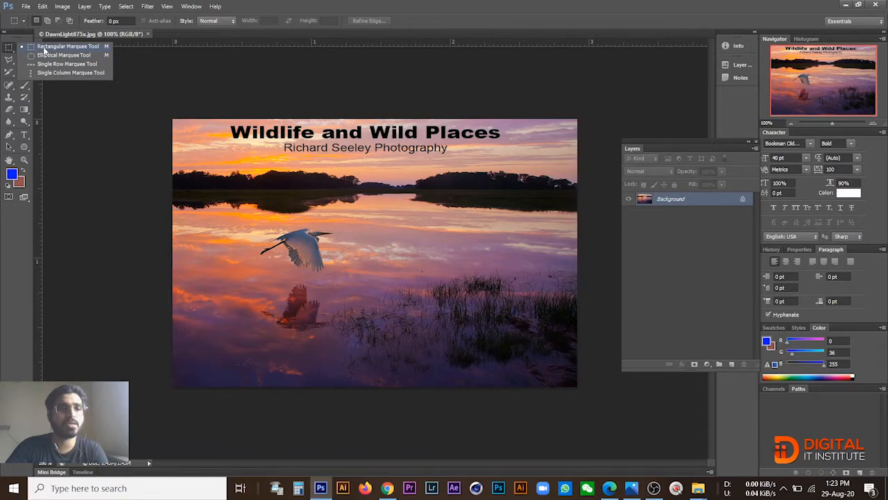
click(44, 47)
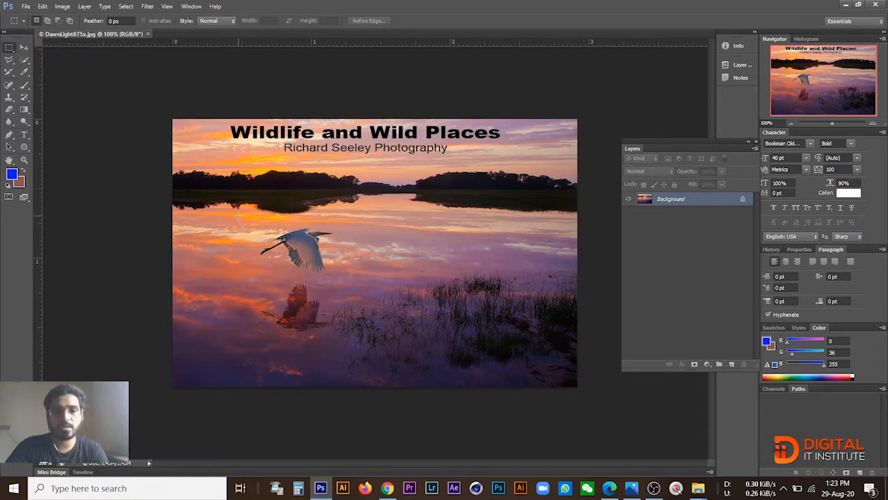
mouse_move(238, 216)
mouse_down()
mouse_move(378, 297)
mouse_move(401, 334)
mouse_move(378, 298)
mouse_move(309, 260)
mouse_move(390, 314)
mouse_move(382, 300)
mouse_move(228, 202)
mouse_up()
click(384, 305)
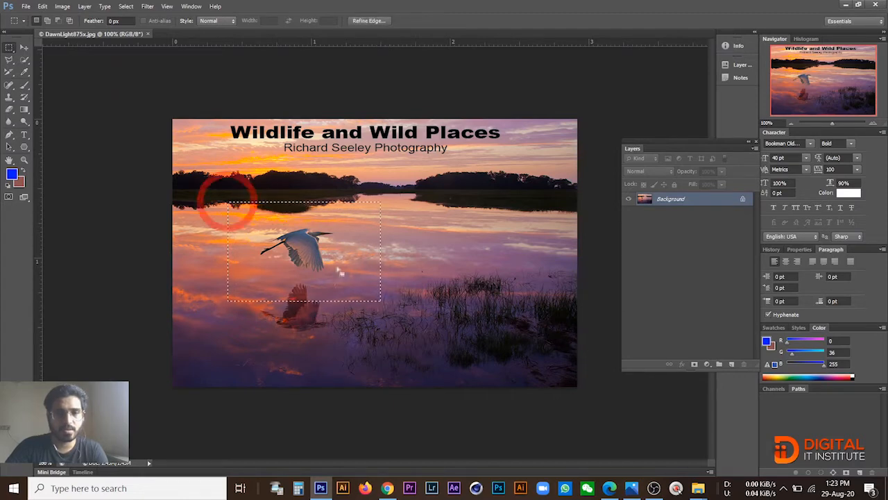
Copy the selected bird area onto a new layer and hide the Background layer
key(ctrl+c)
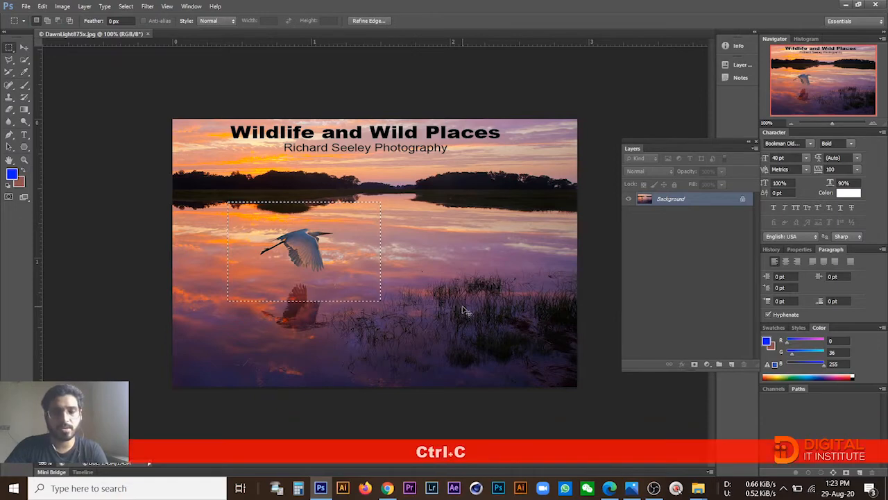
key(ctrl+v)
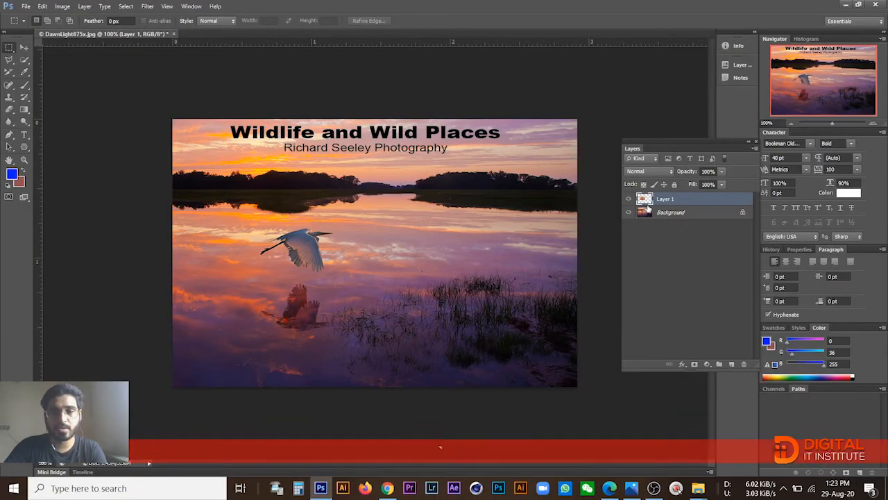
click(628, 213)
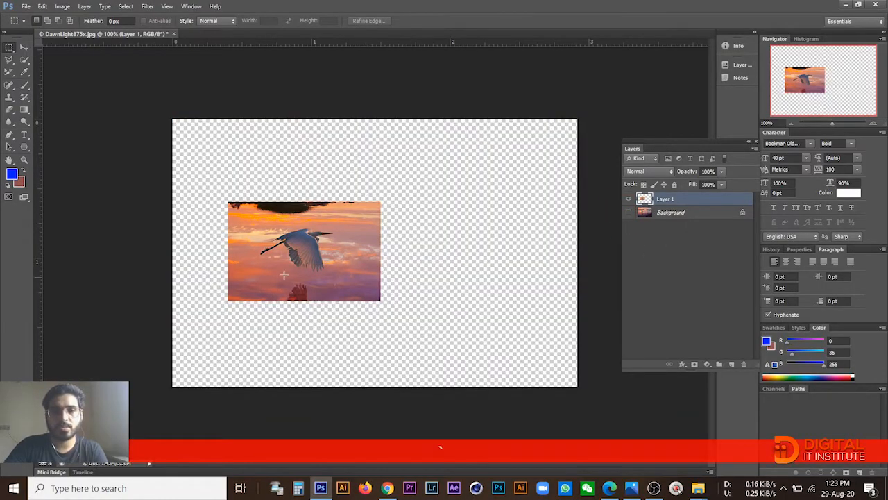
Show the Background layer and try rectangular selections around the bird's reflection and across the photo, clearing each one
click(629, 212)
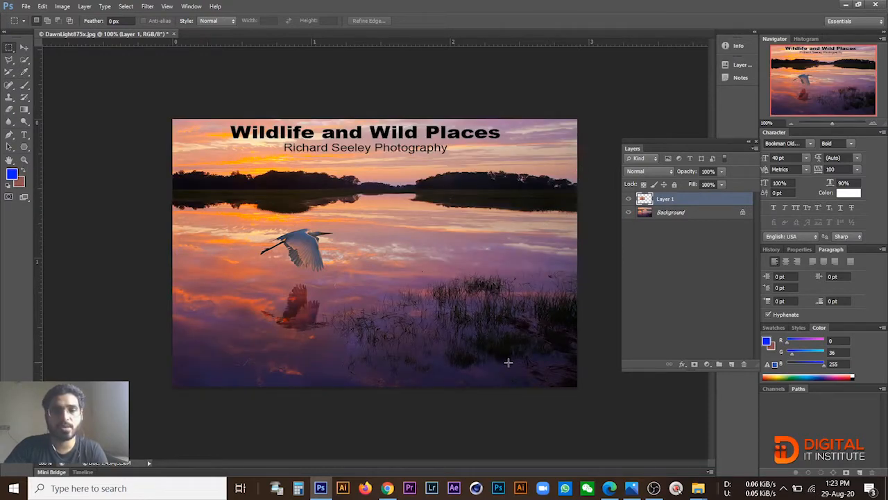
drag(243, 272, 359, 343)
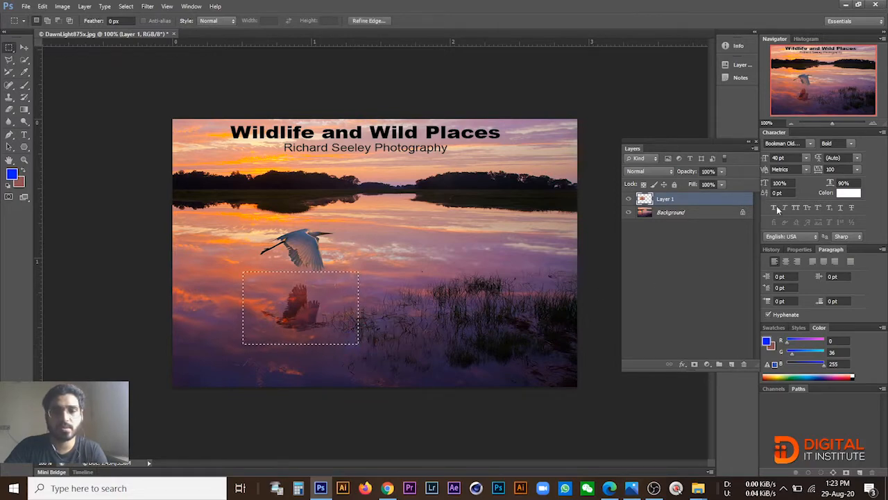
click(433, 307)
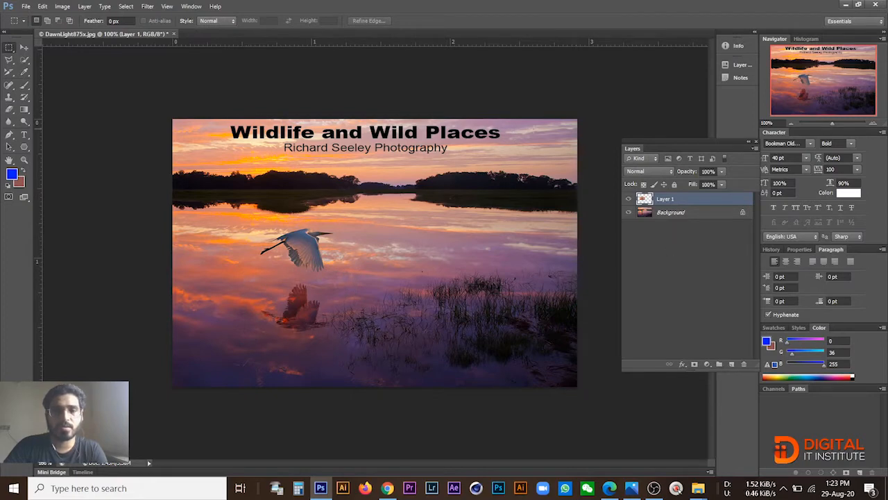
drag(568, 127, 227, 334)
click(459, 268)
With Layer 1 active, select a large rectangle below the photo's title text and nudge the selection slightly upward
drag(177, 158, 567, 378)
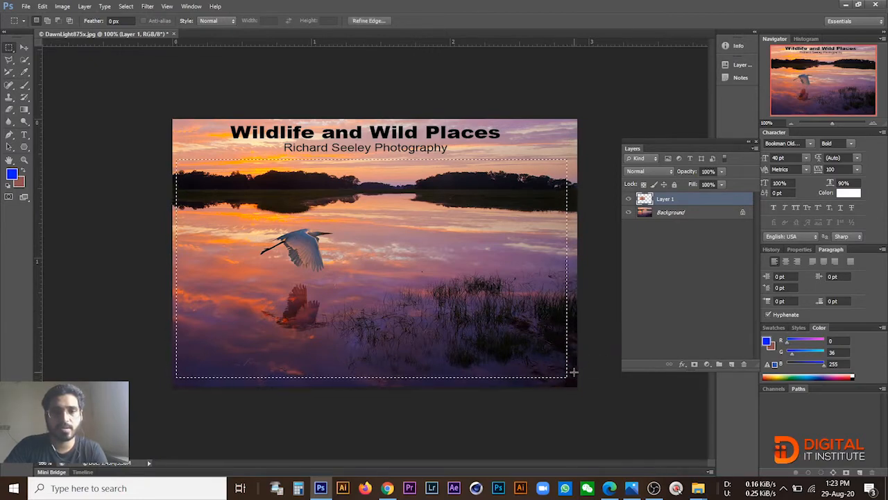
key(Up)
key(Up)
key(Up)
key(Up)
key(Up)
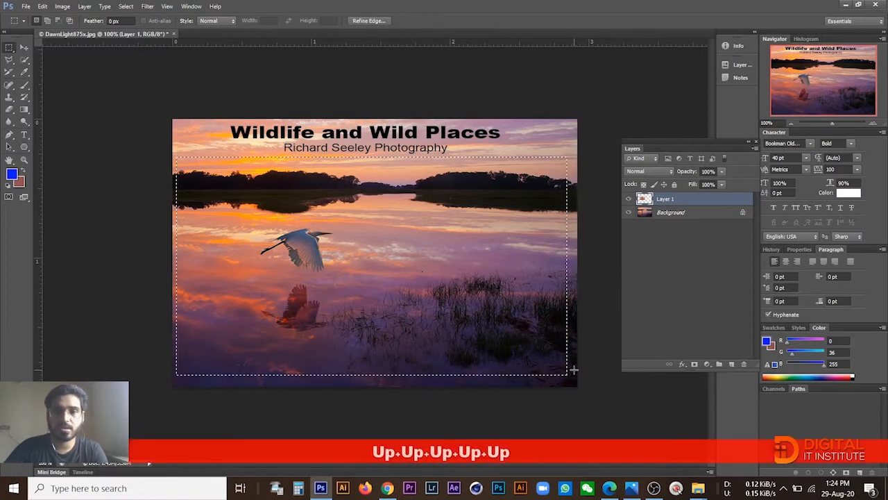
key(Up)
key(Up)
key(Up)
key(Up)
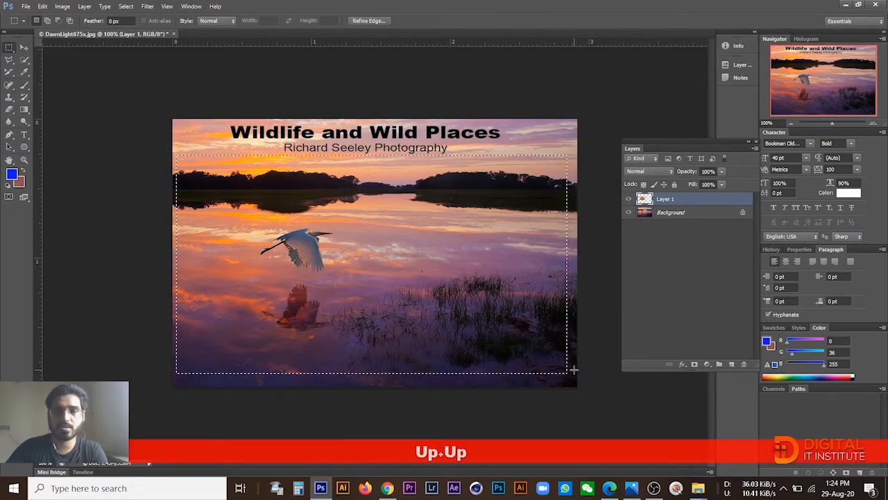
key(Up)
key(Up)
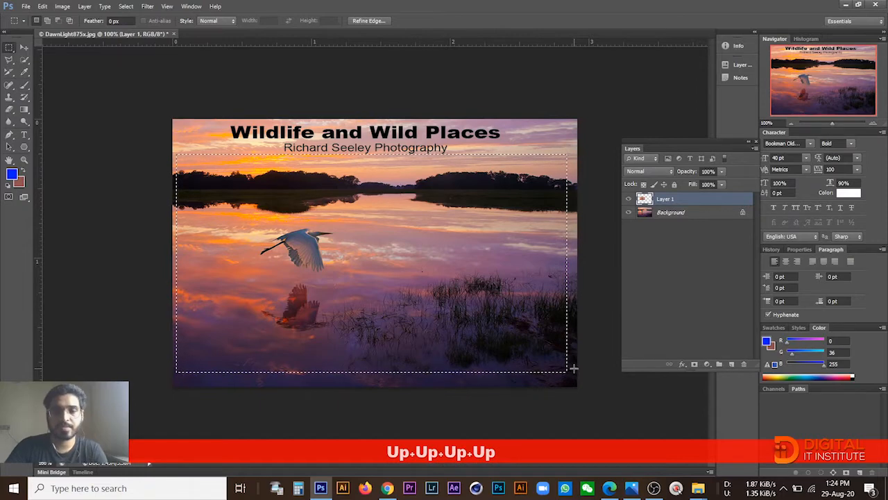
Copy the selected part of Layer 1 to a new layer and inspect it with the Background briefly hidden
key(ctrl+c)
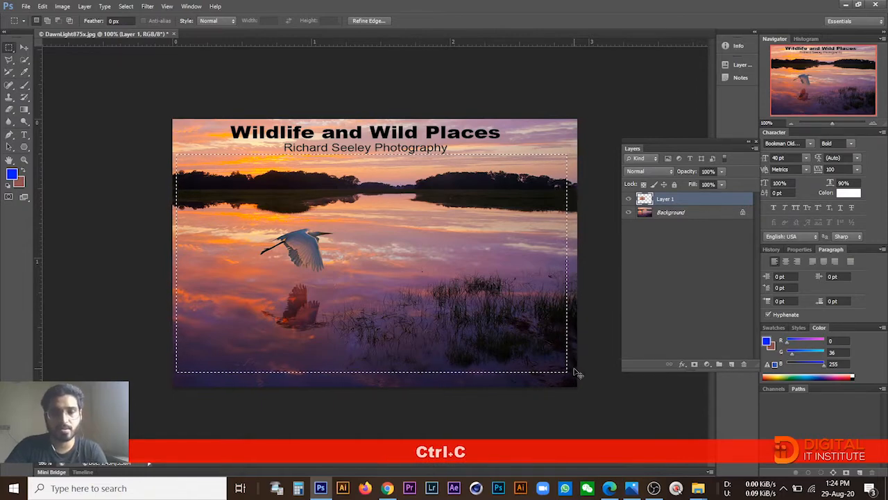
key(ctrl+v)
click(630, 226)
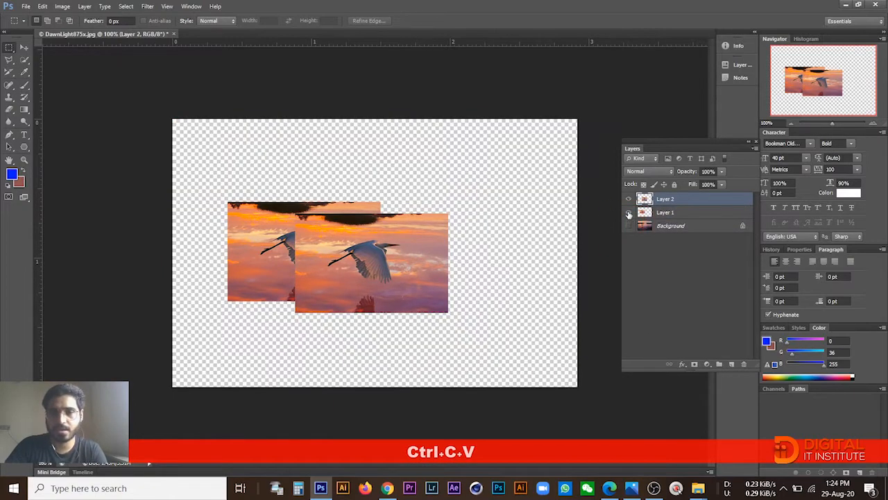
click(629, 225)
Delete the pasted Layer 2, keeping Layer 1 and the Background
click(669, 226)
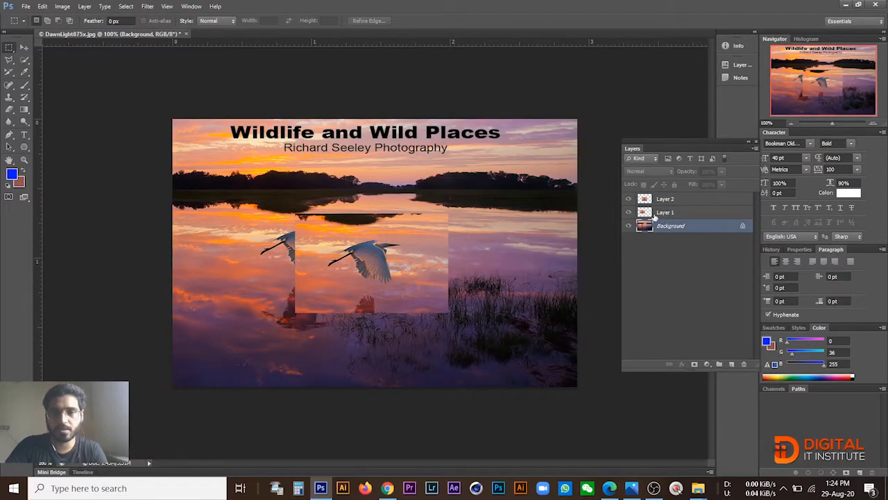
click(656, 214)
click(707, 227)
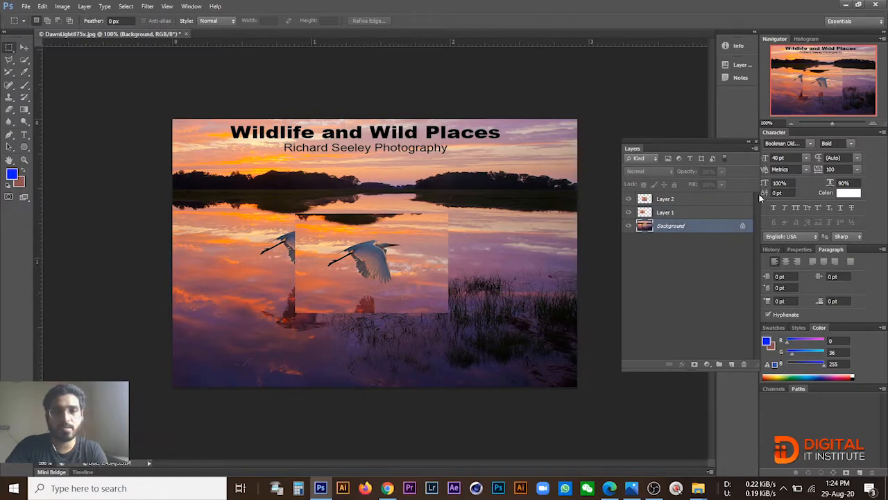
click(649, 213)
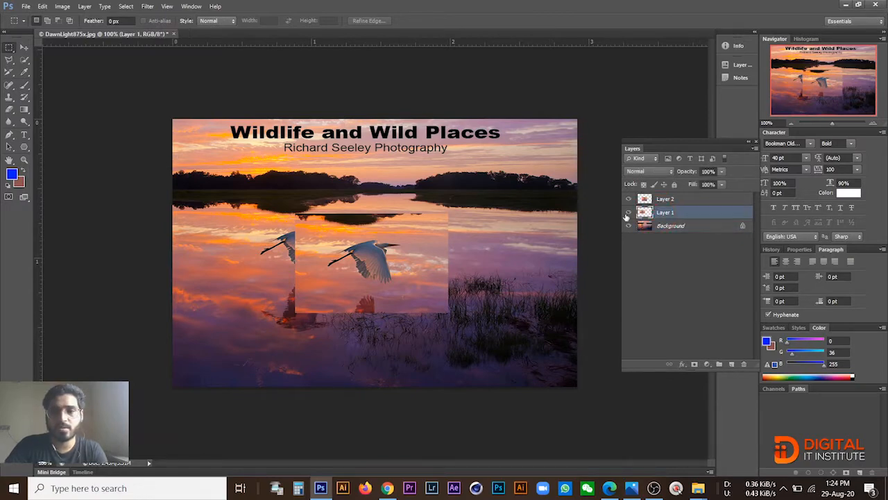
drag(683, 200, 744, 363)
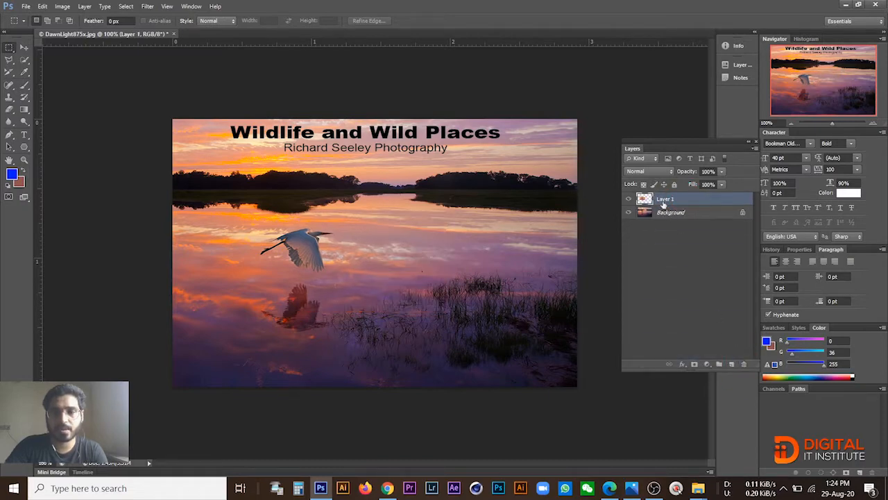
Activate the Background layer, select a large rectangle below the title text, and nudge the selection slightly upward
click(674, 217)
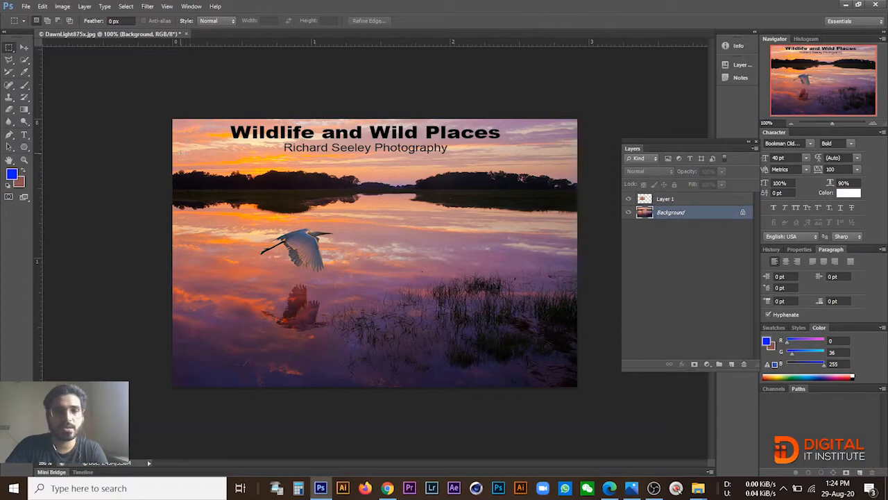
drag(180, 157, 567, 375)
key(Up)
key(Up)
key(Up)
key(Up)
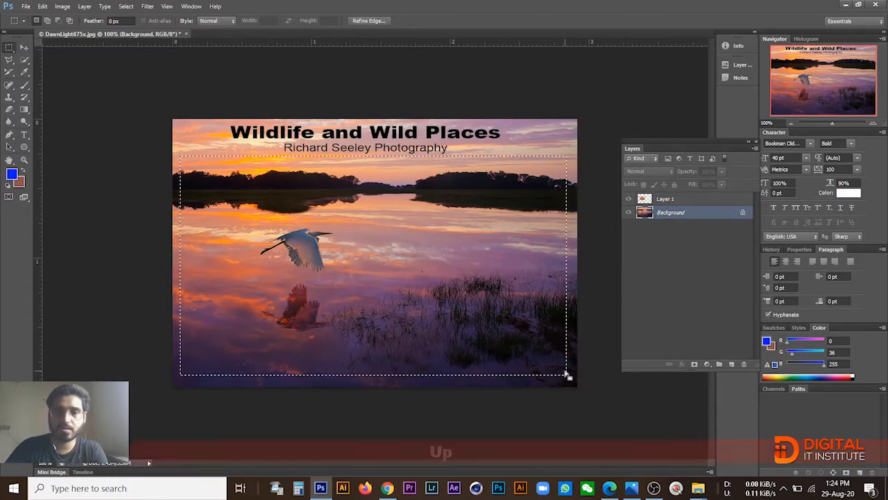
Copy the selected Background area onto a new layer and hide Layer 1
key(ctrl+c)
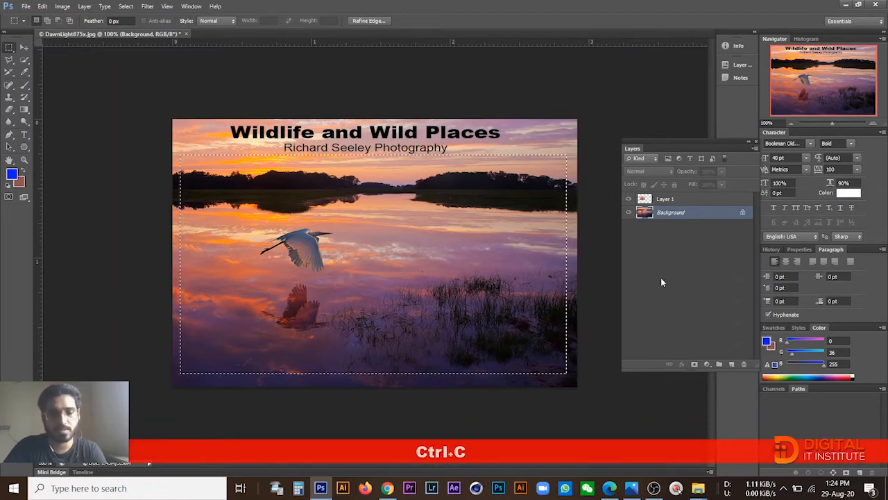
key(ctrl+v)
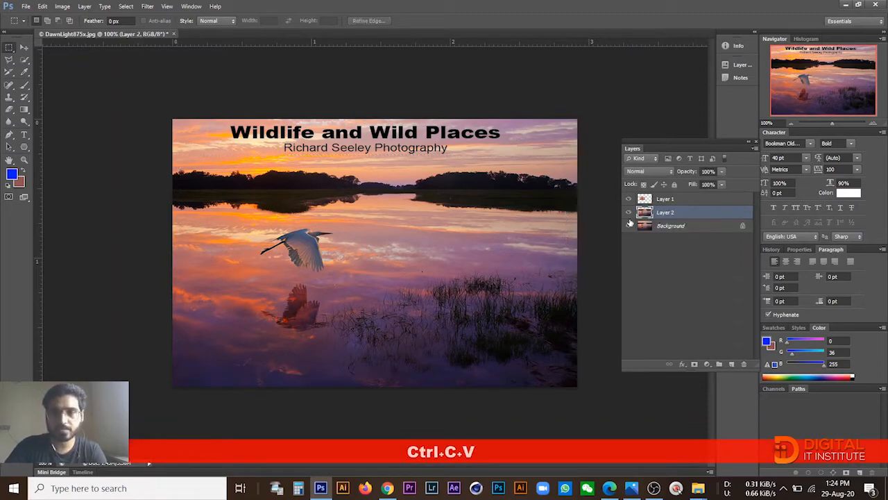
click(629, 199)
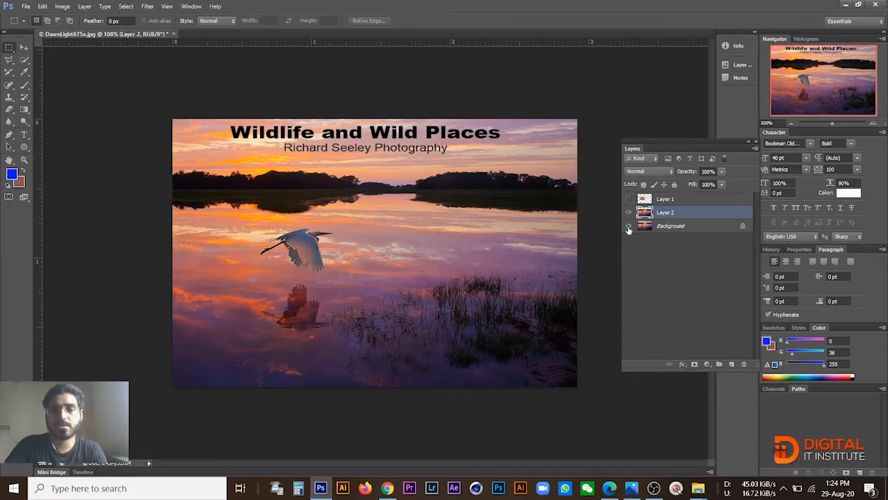
Lengthen the Layers panel and try docking it with Channels and Paths before floating it again
drag(652, 148, 642, 81)
drag(747, 297, 748, 430)
drag(662, 78, 774, 399)
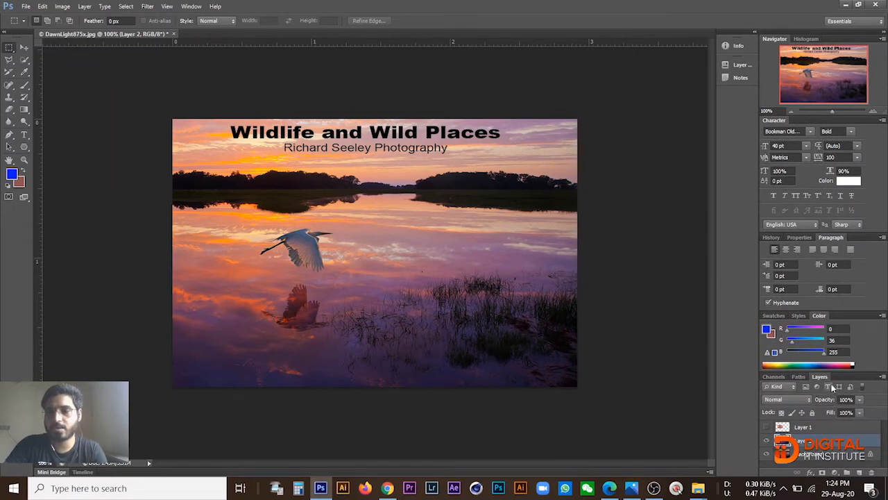
drag(824, 376, 646, 99)
drag(711, 93, 690, 91)
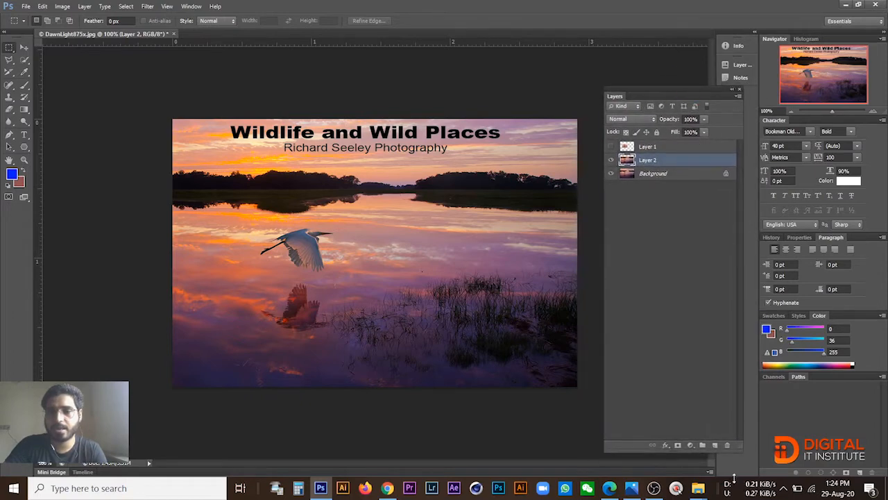
Dock the Layers panel as an icon below Notes, try expanding and collapsing it, and float it again
drag(617, 102, 732, 98)
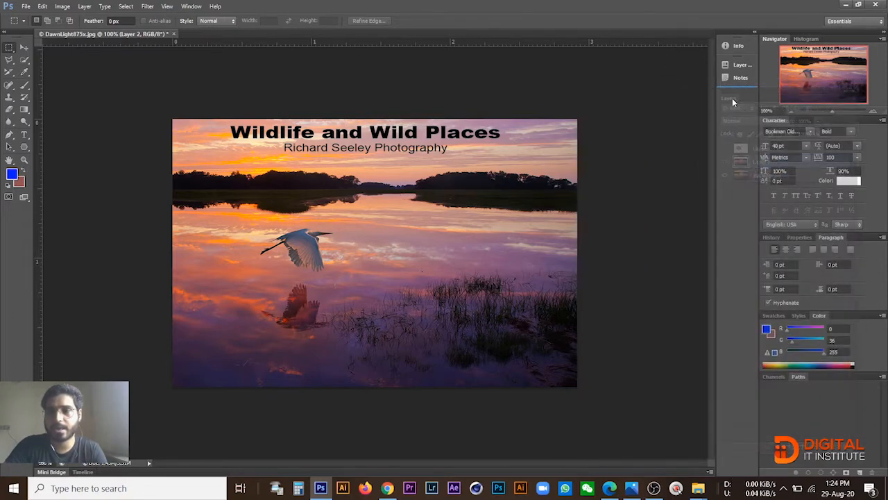
click(730, 99)
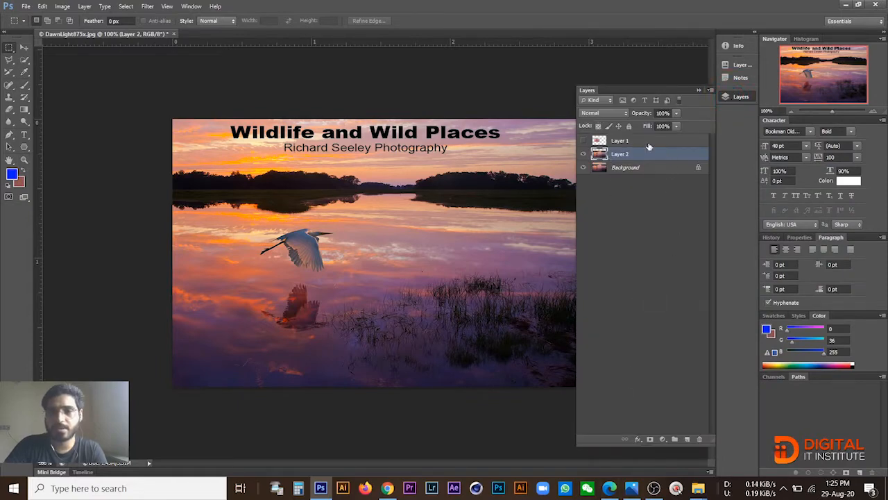
click(699, 91)
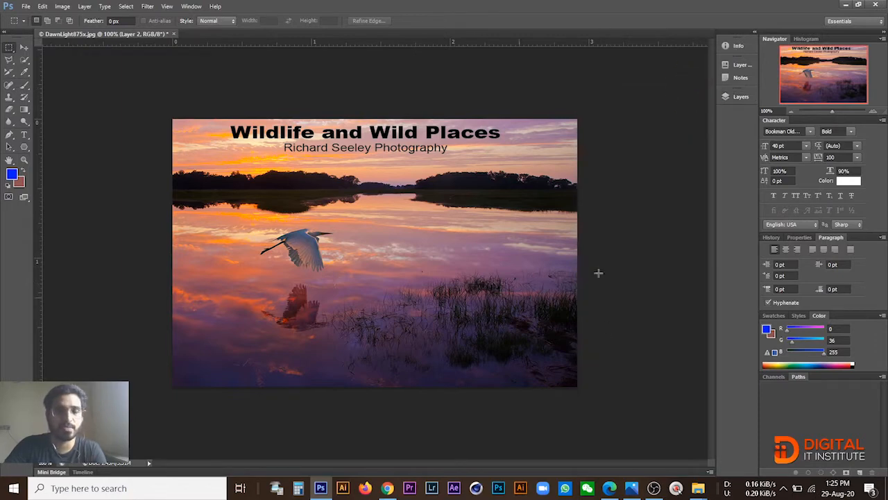
click(735, 97)
drag(595, 93, 706, 101)
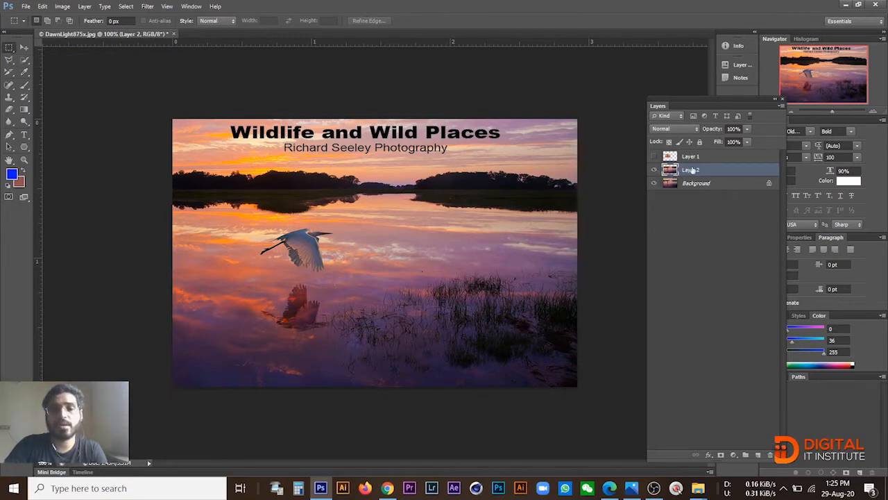
Compare the contents of Layer 1, Layer 2 and Background by toggling their visibility, leaving only the Background shown
click(654, 156)
click(654, 170)
click(654, 184)
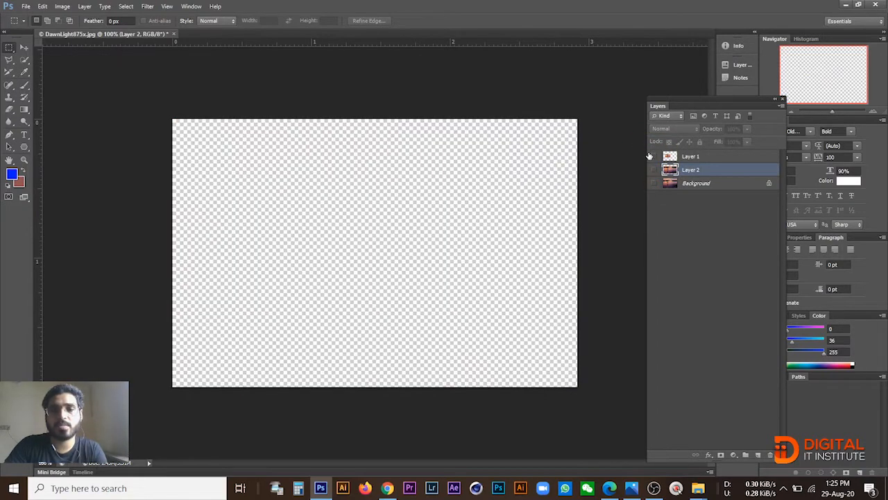
click(653, 156)
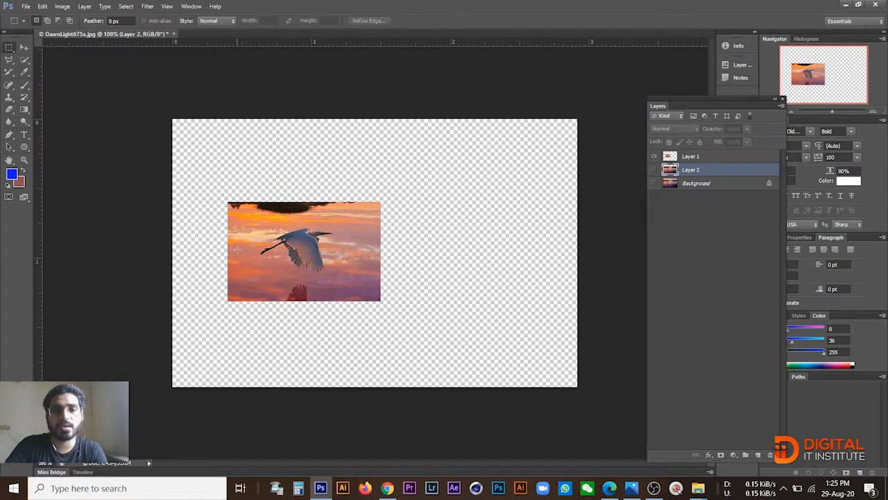
click(654, 157)
click(653, 170)
click(654, 170)
click(654, 184)
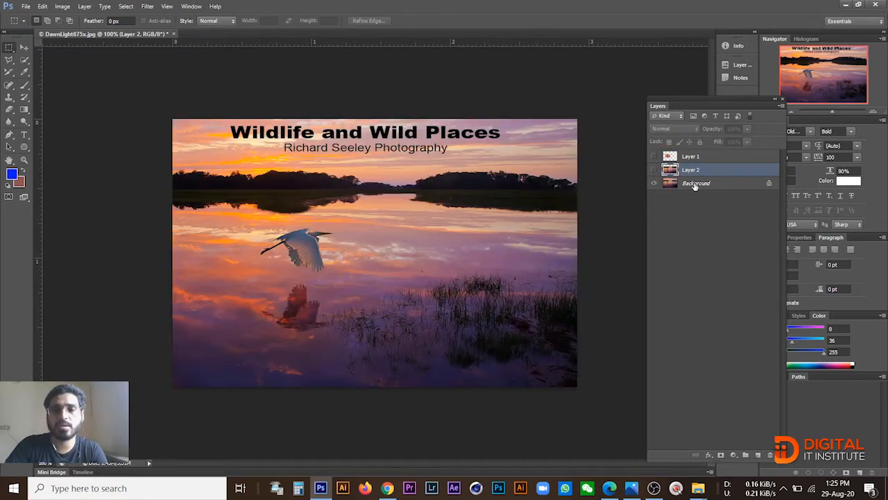
On the Background layer, select a rectangle around the bird, add a second one over the reeds, and deselect both
click(694, 183)
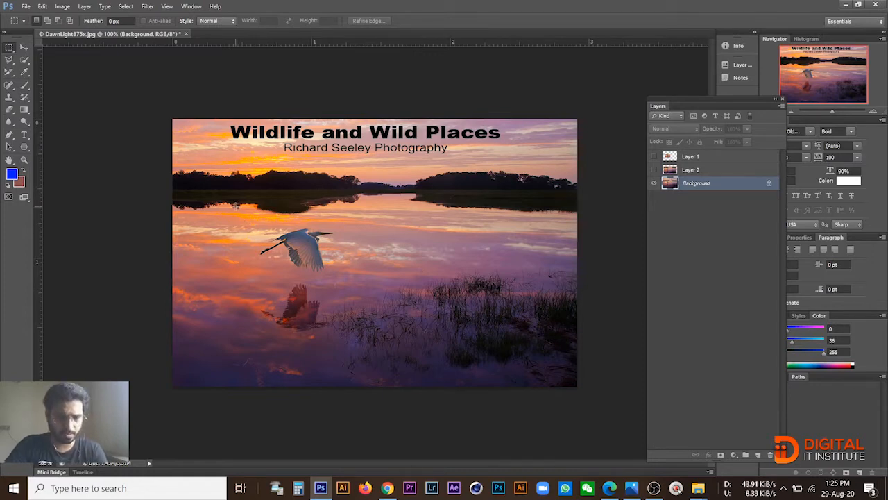
drag(236, 206, 370, 292)
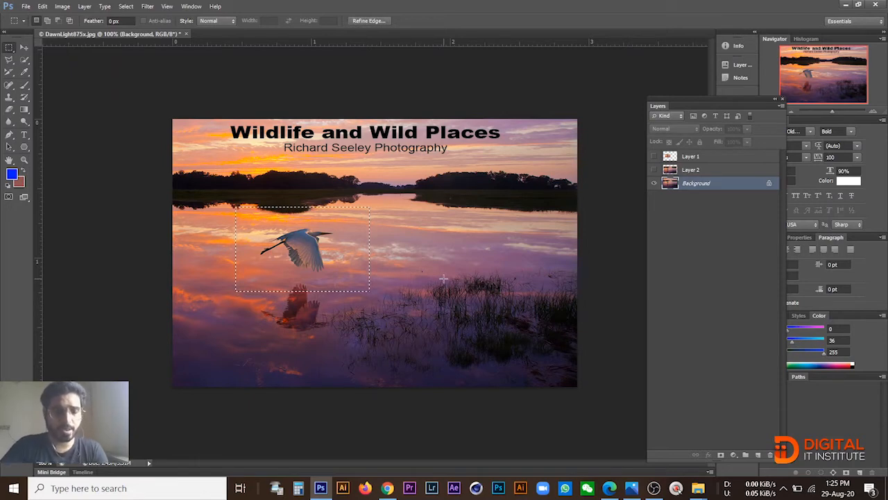
key(ctrl)
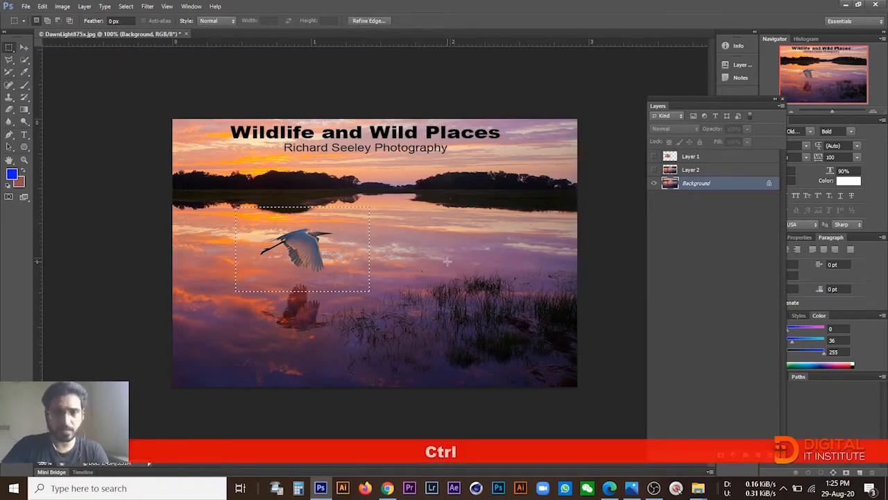
key(shift)
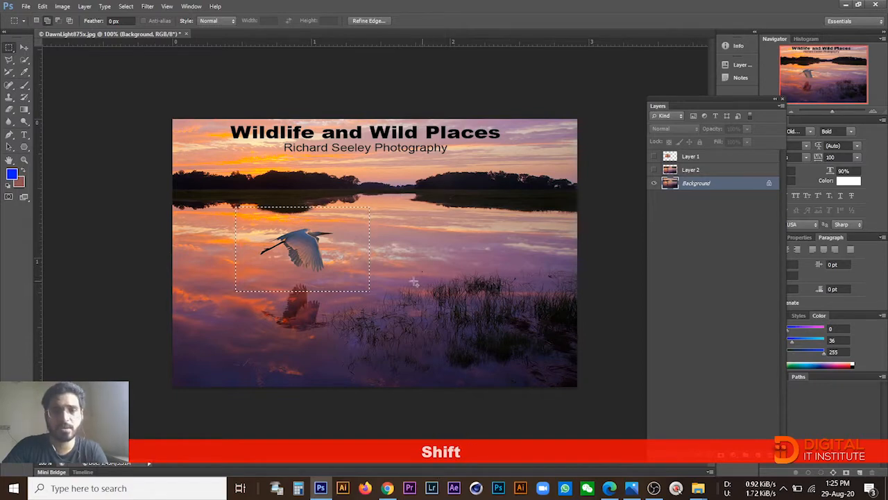
drag(404, 272, 538, 357)
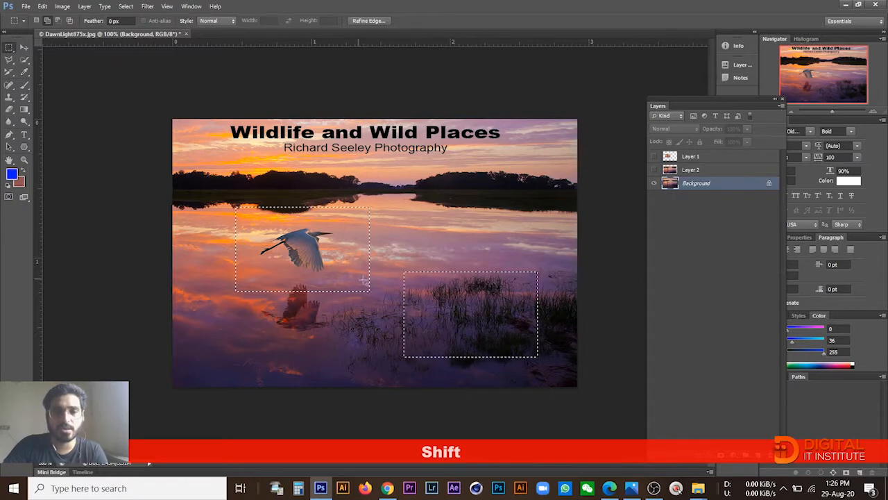
click(427, 216)
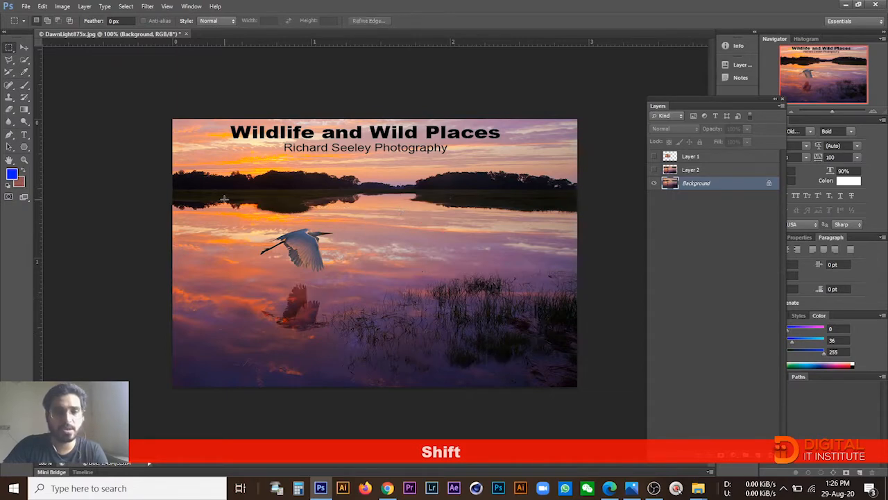
Select a rectangle around the bird and replace it with a new rectangular selection over the reeds
drag(385, 316, 375, 294)
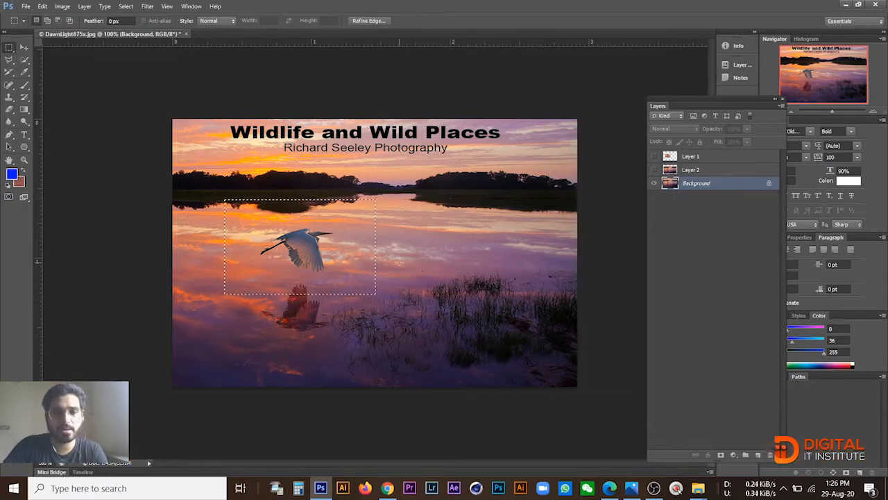
drag(400, 262, 545, 355)
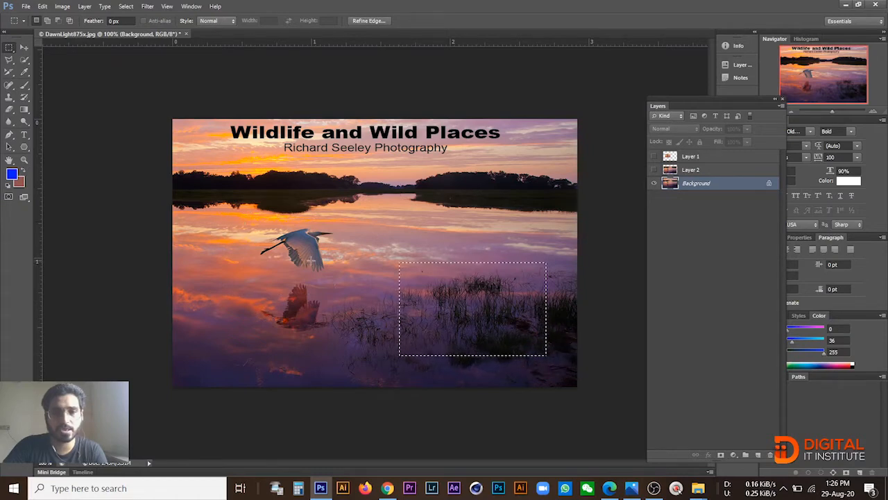
Clear the old selection, select a rectangle around the bird, and add rectangles over the reeds and the title word Wildlife
click(449, 237)
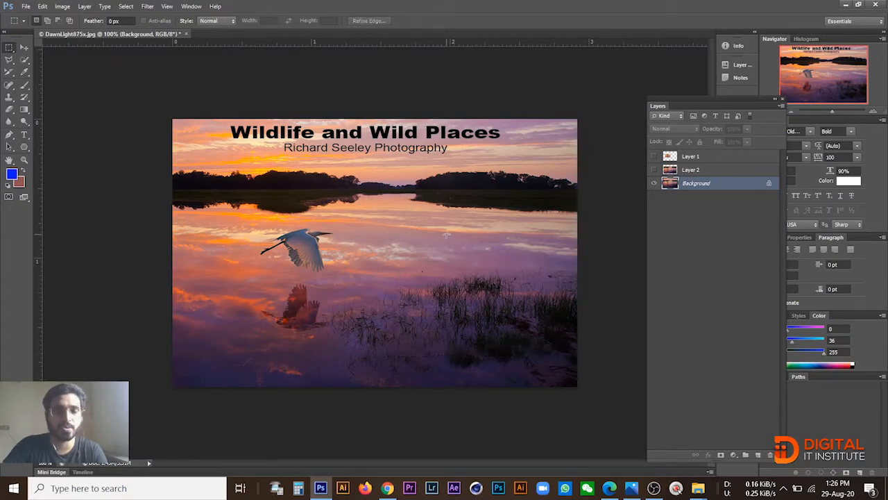
drag(238, 212, 383, 299)
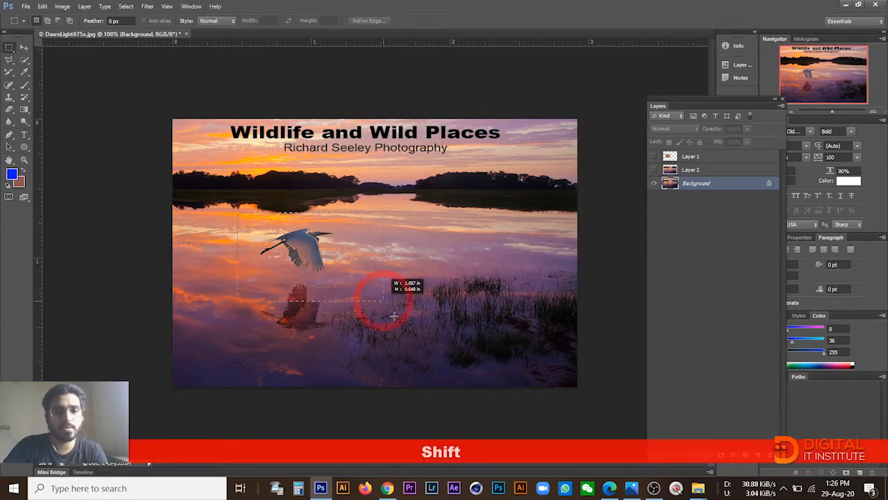
click(222, 194)
drag(223, 200, 385, 304)
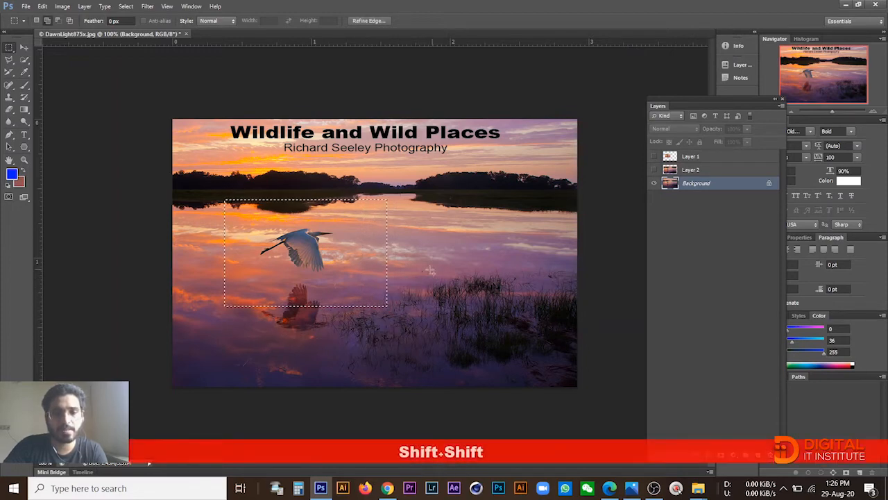
drag(428, 271, 557, 363)
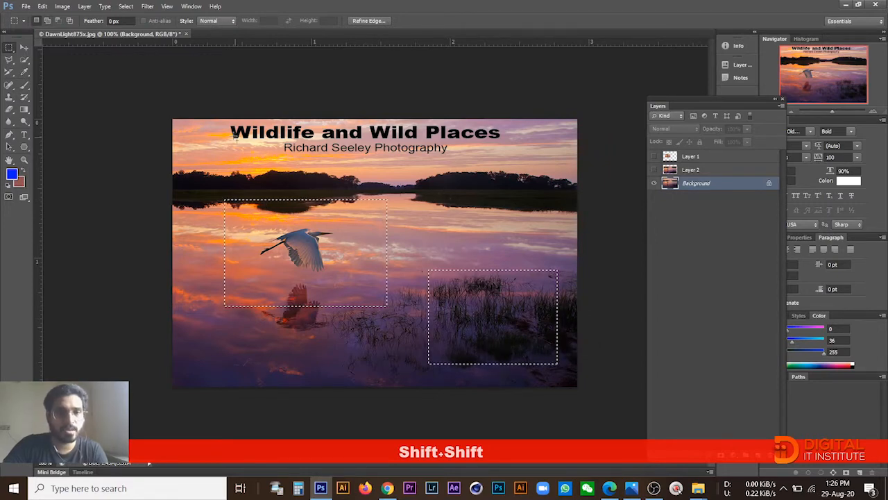
drag(215, 118, 319, 143)
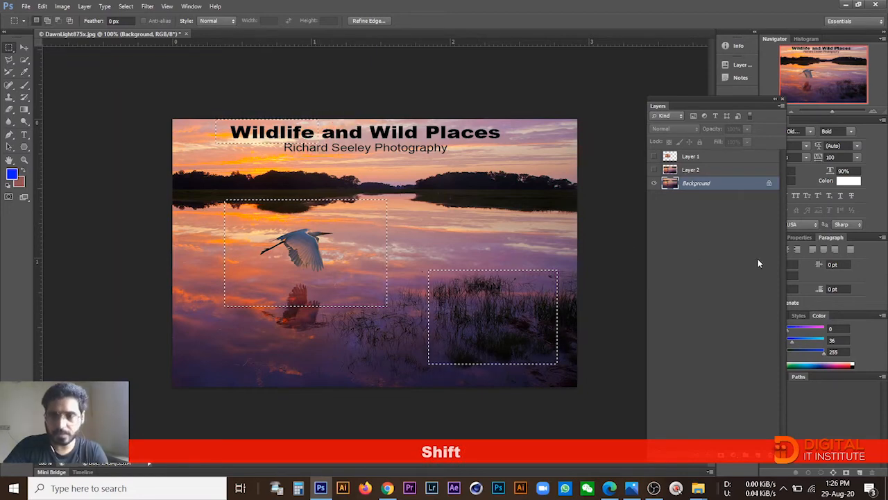
Copy the three selected areas to a new layer and hide the Background to view the copies alone
key(ctrl+c)
key(ctrl+v)
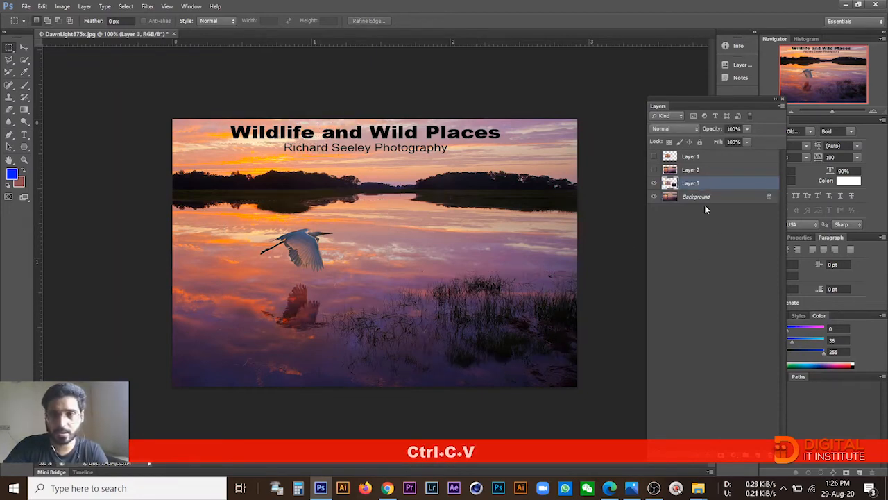
click(654, 198)
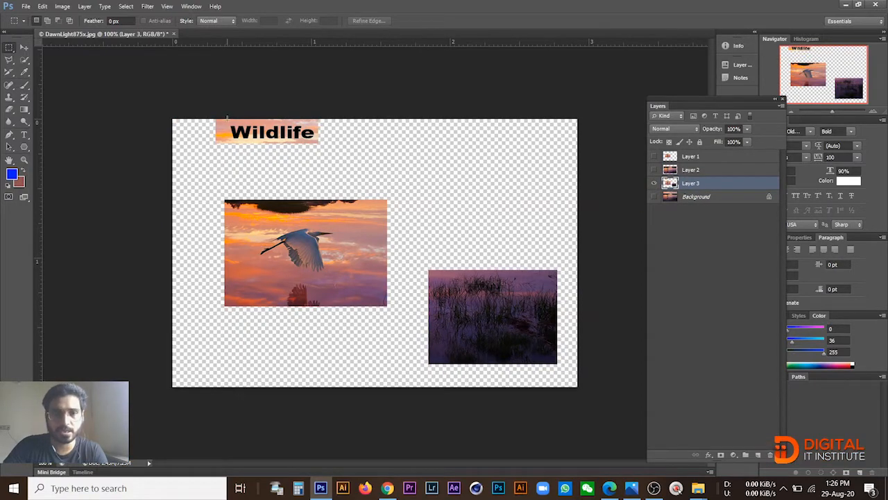
Hide Layer 3, show the Background again and make it the active layer
click(654, 183)
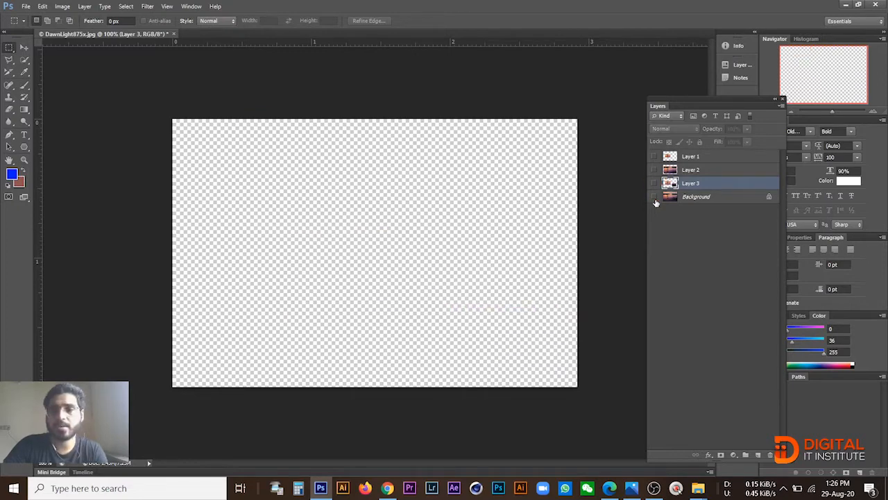
click(654, 198)
click(686, 197)
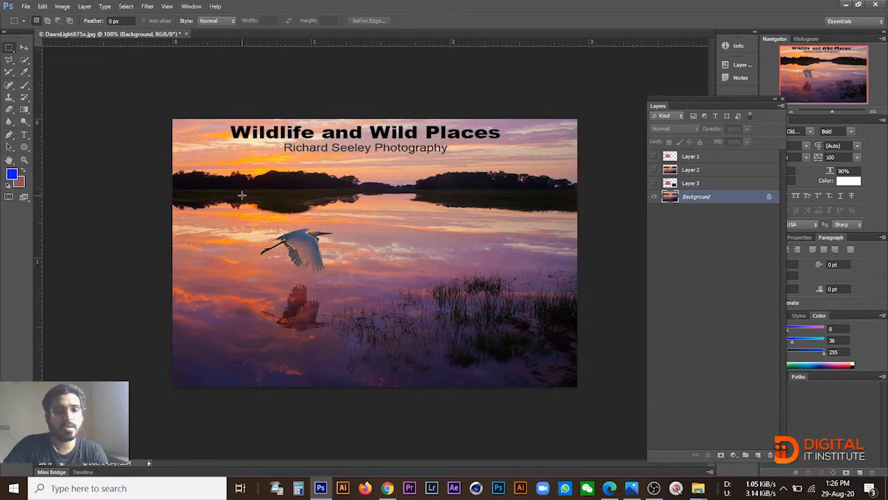
Select a rectangle around the bird on the Background, keeping the marquee in New selection mode
drag(232, 196, 393, 299)
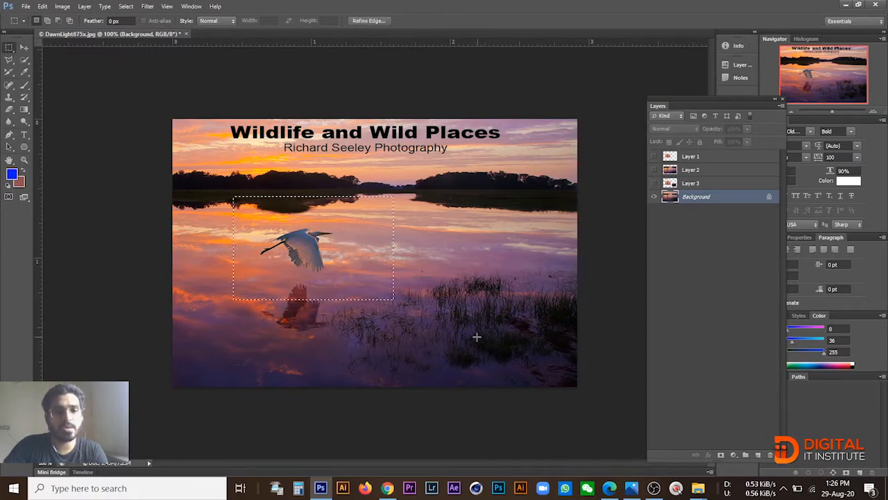
key(shift)
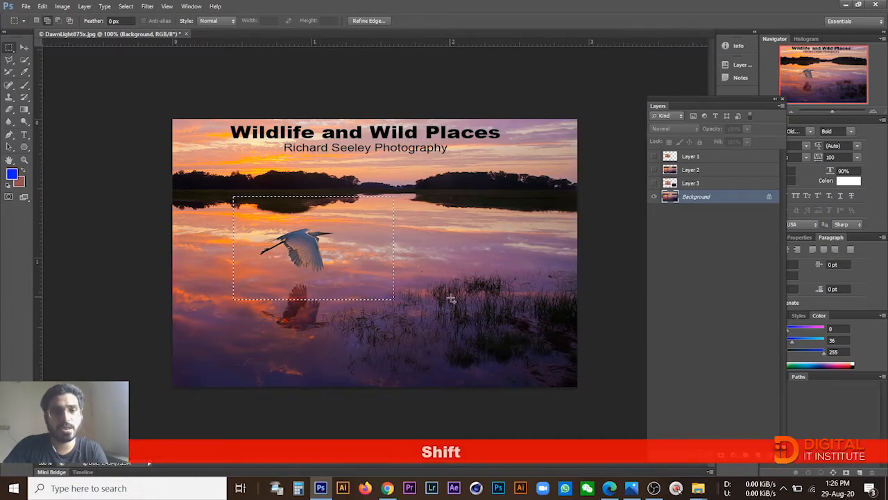
click(36, 21)
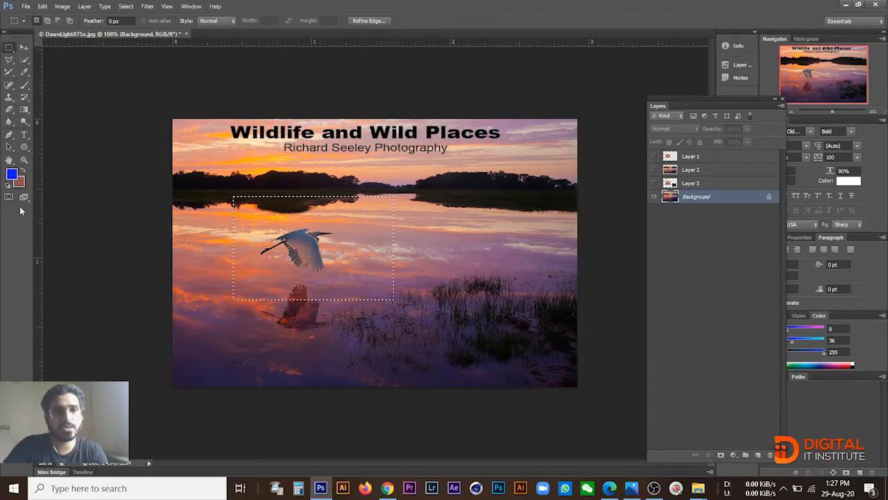
Compare the options offered by the Move, Quick Selection and Type tools, and return to the Rectangular Marquee tool
click(23, 51)
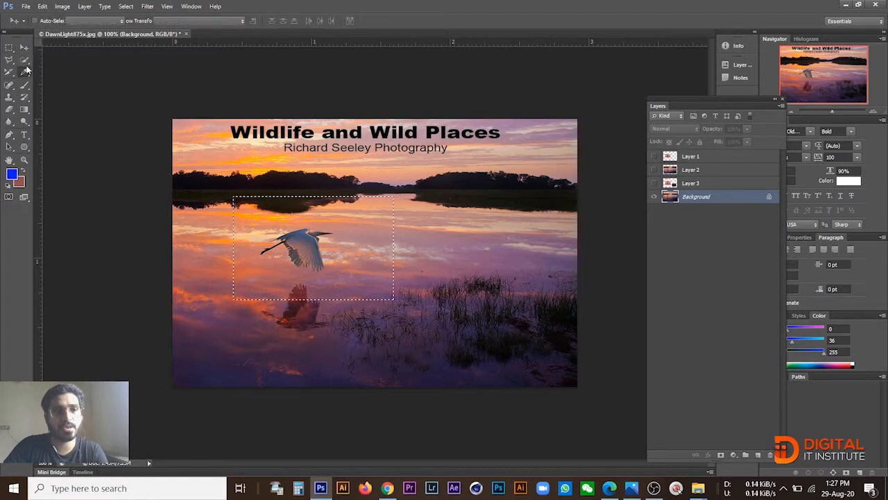
click(24, 60)
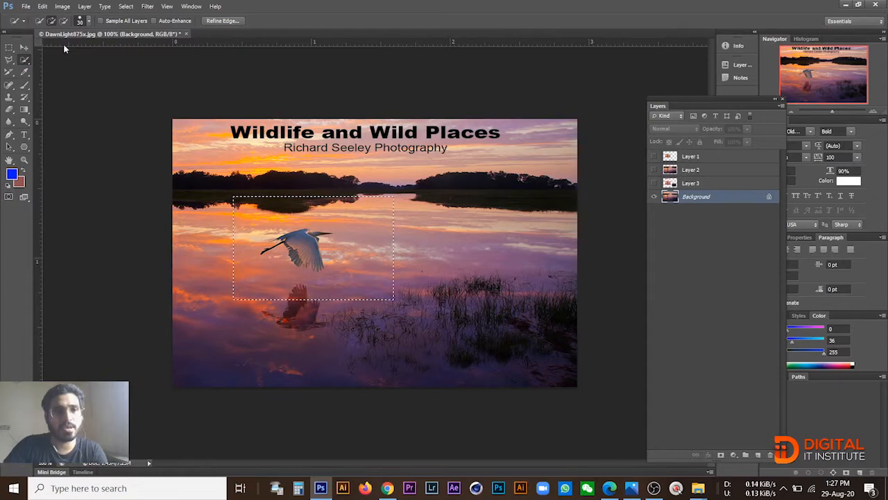
click(25, 137)
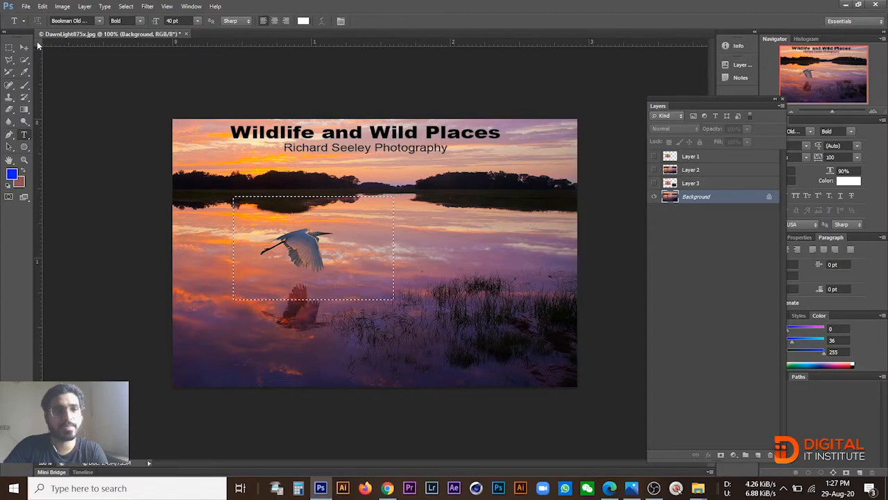
click(9, 47)
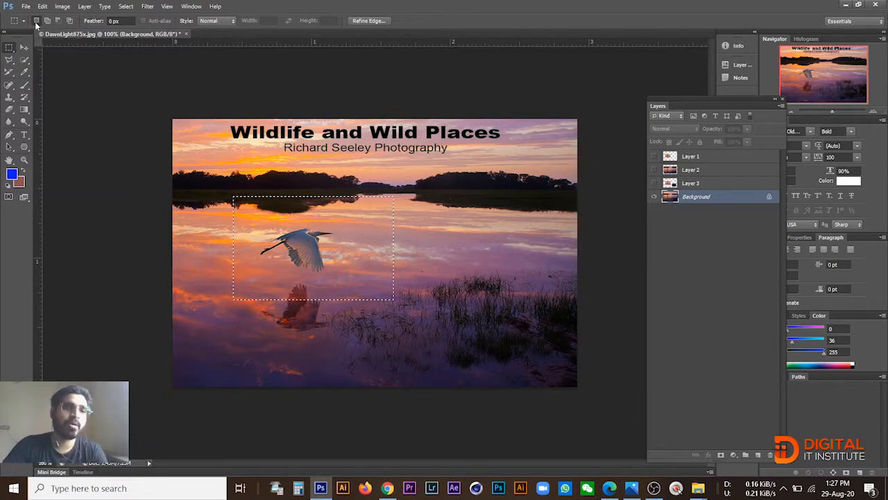
Switch the marquee to Add to selection and add a rectangle over the reeds to the bird selection
key(shift)
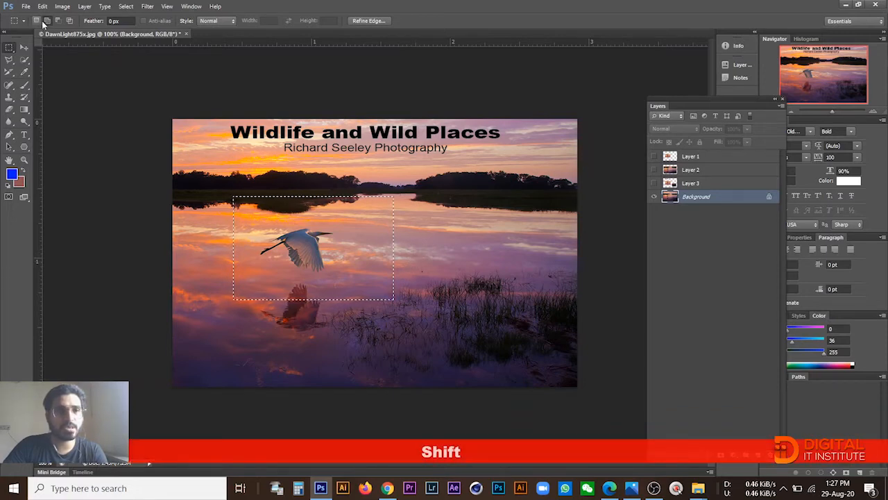
click(48, 21)
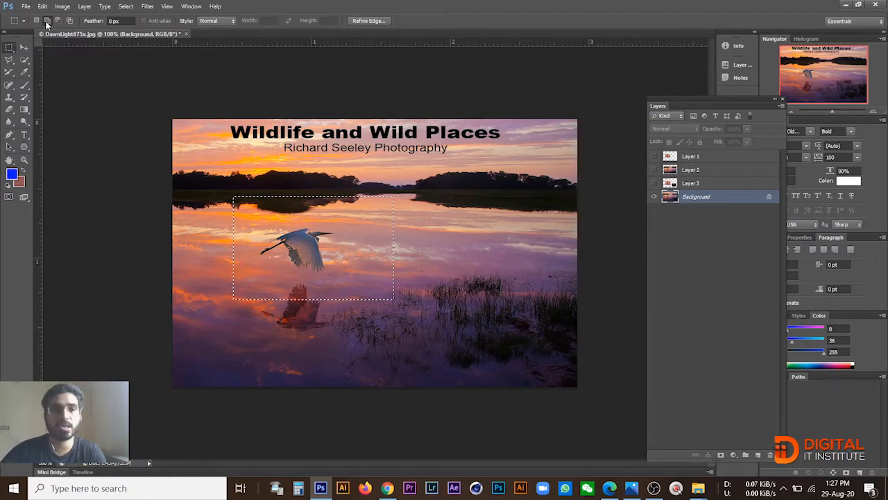
key(Home)
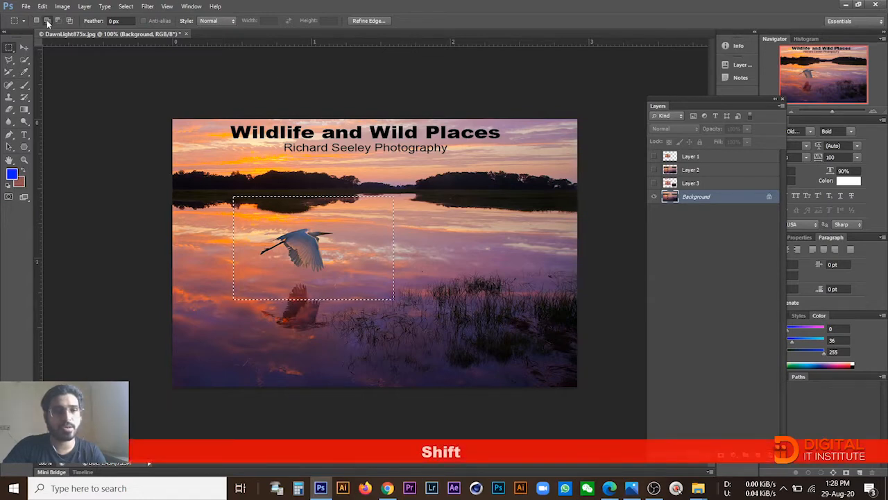
drag(412, 248, 552, 363)
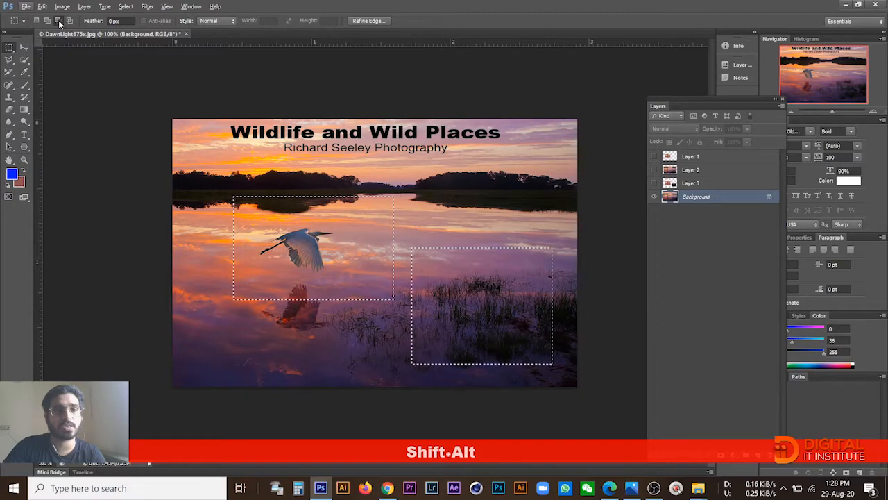
Subtract a rectangle overlapping both the bird and reeds selections, and deselect everything
drag(456, 220, 337, 306)
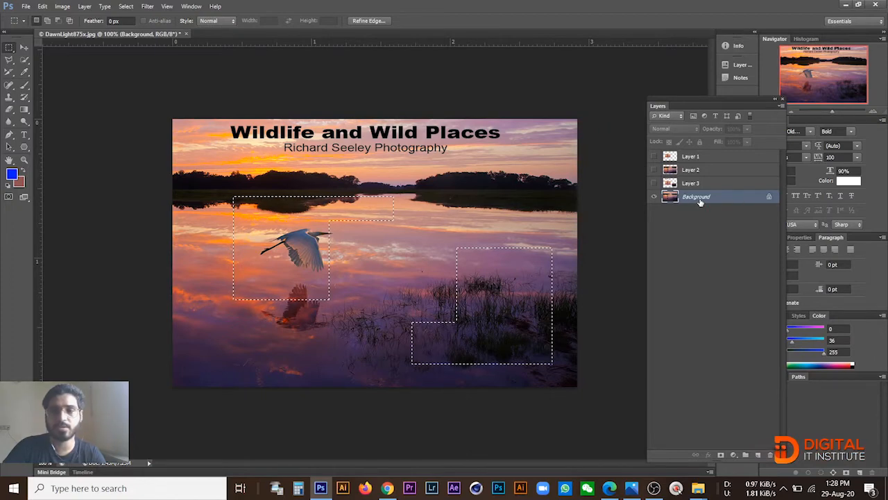
click(460, 193)
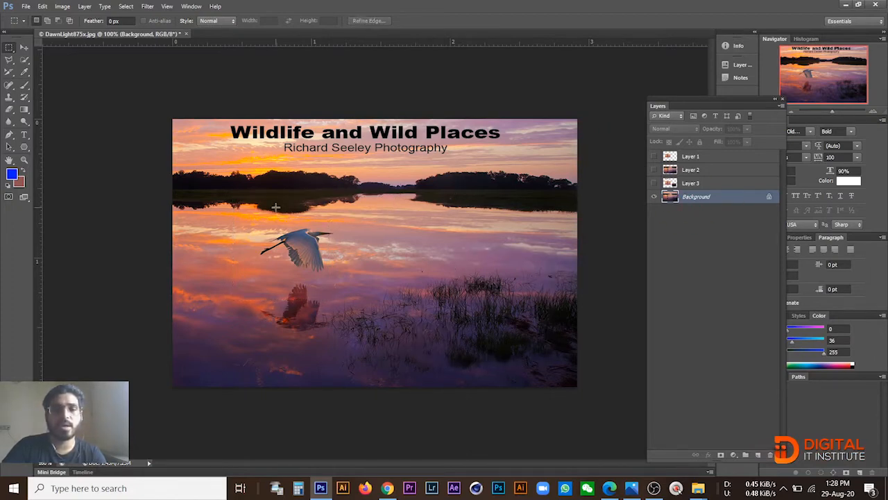
Select a square around the bird and extend the selection with an overlapping rectangle reaching over the water toward the reeds
drag(232, 196, 434, 315)
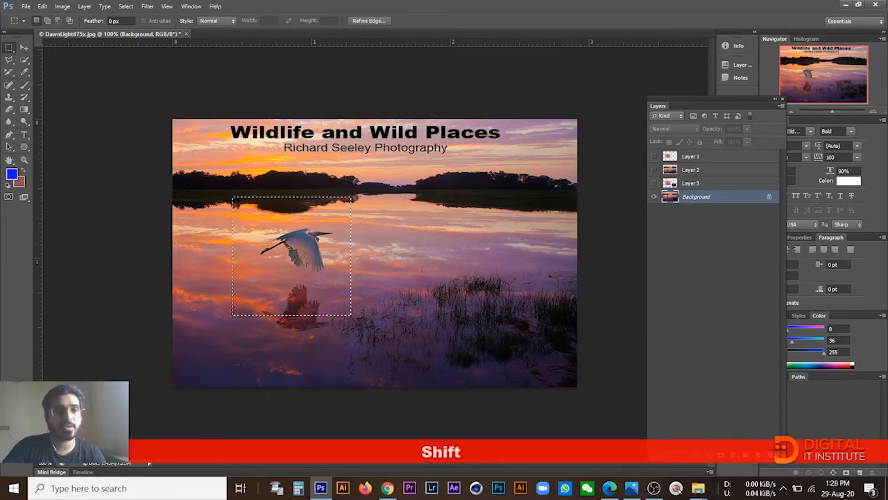
click(69, 22)
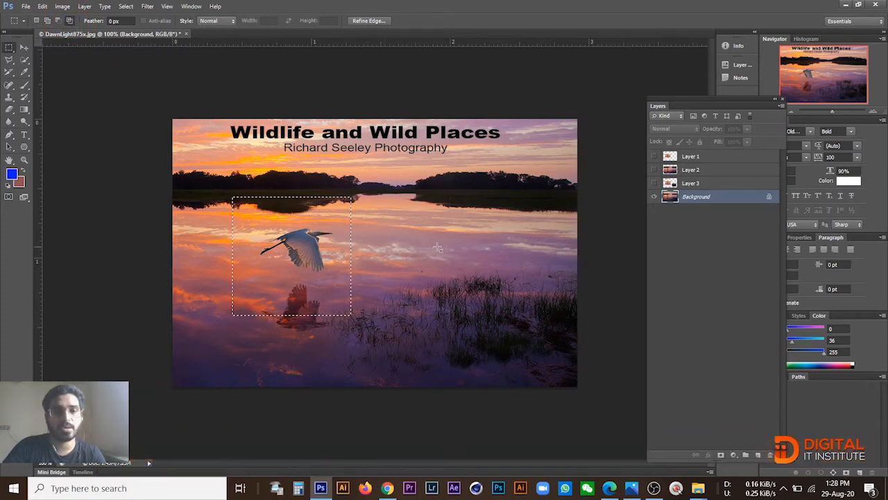
drag(438, 248, 299, 358)
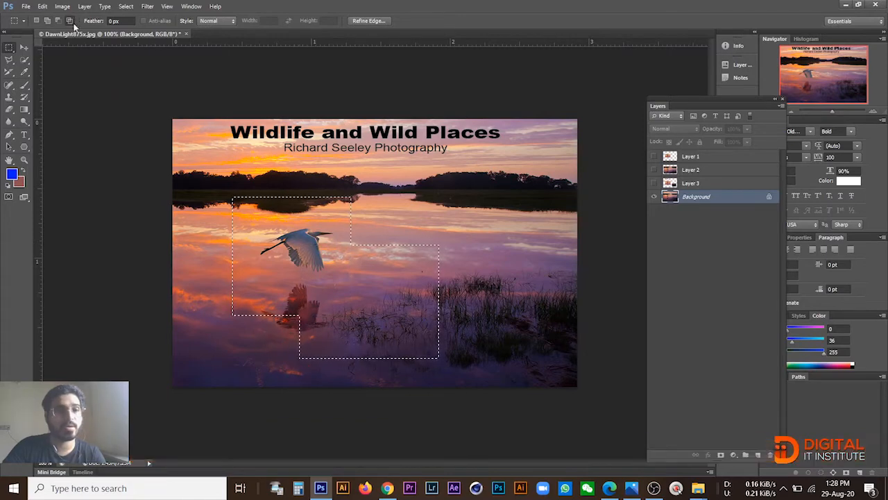
Draw a rectangular selection over the treeline and water and intersect it with an overlapping rectangle, repeating this with larger rectangles
click(440, 185)
drag(503, 179, 359, 299)
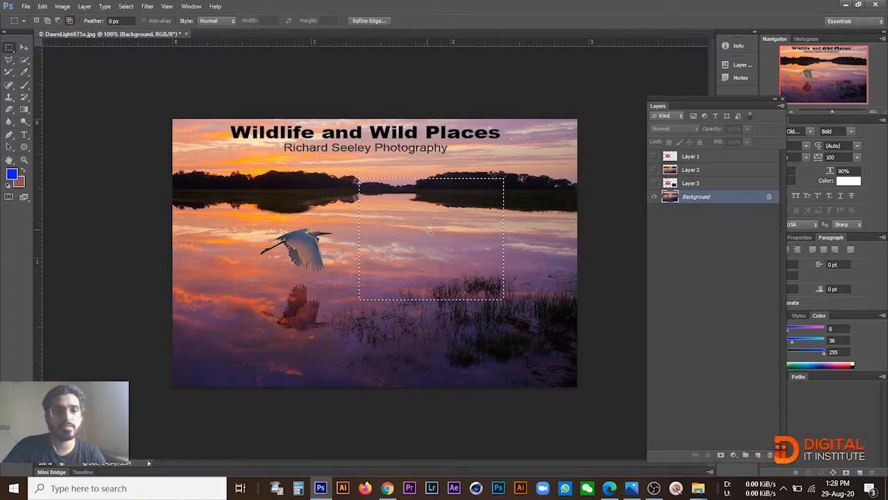
drag(424, 247, 279, 357)
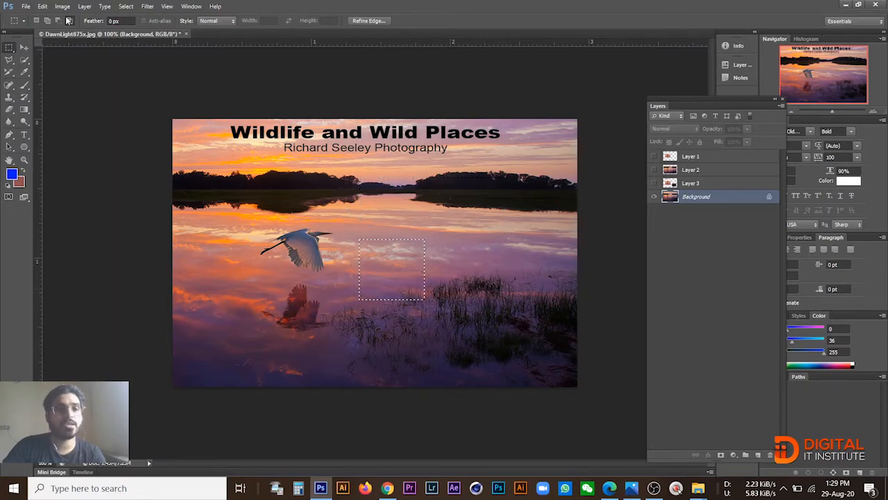
click(507, 230)
drag(544, 156, 353, 282)
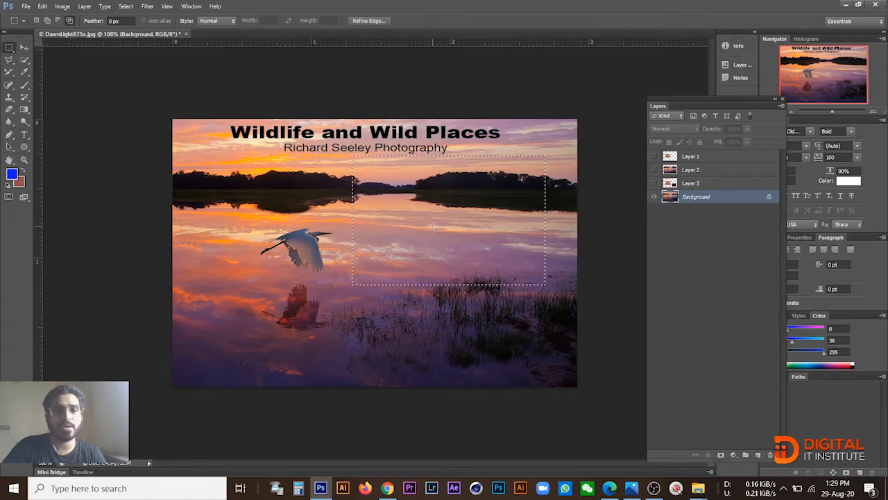
drag(432, 220, 268, 354)
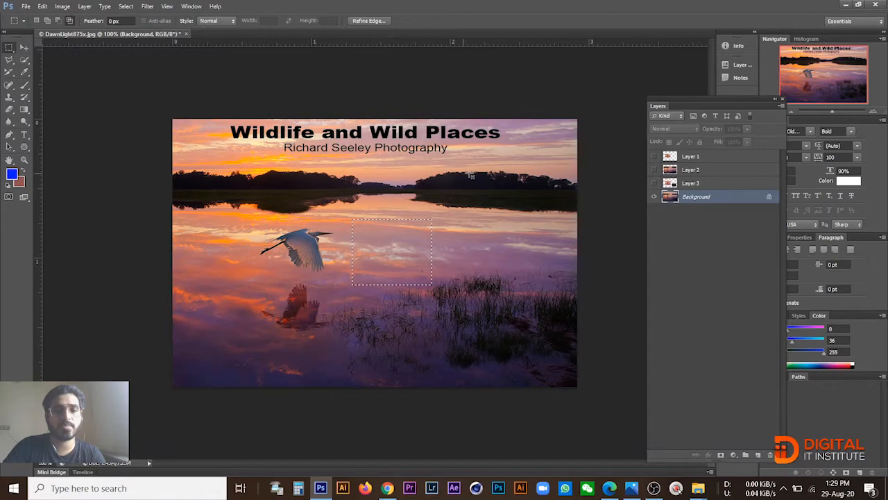
Select a rectangle over the water beside the bird and add an overlapping one about 0.79 in wide and 0.47 in high
click(331, 193)
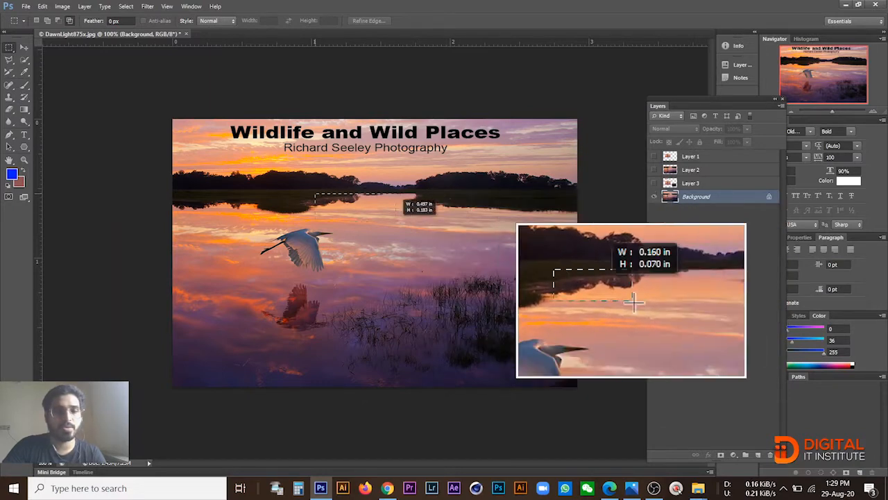
click(438, 261)
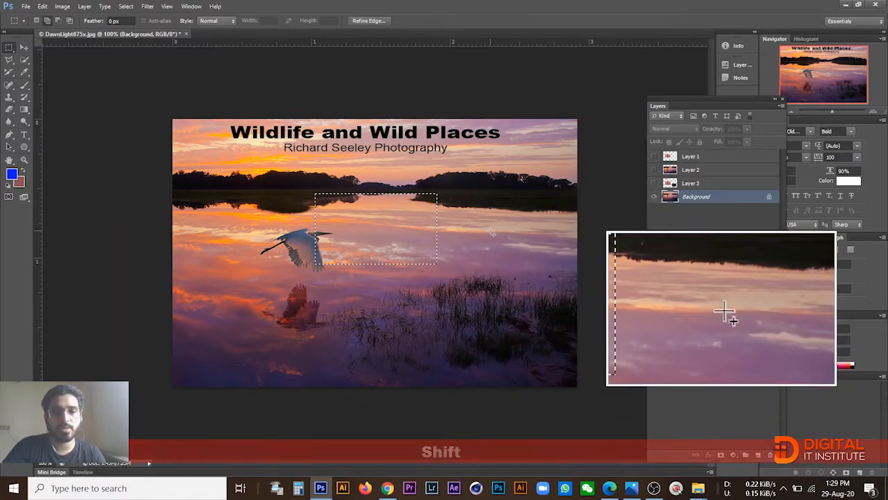
drag(488, 227, 491, 231)
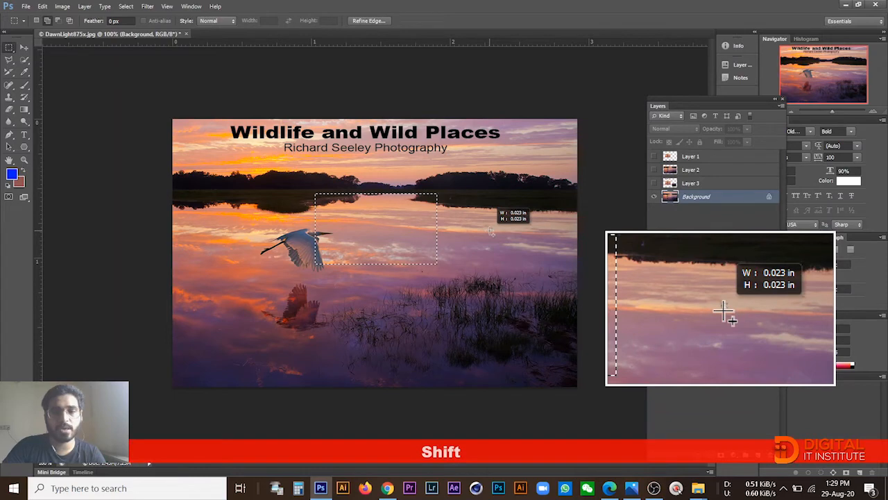
drag(492, 231, 385, 295)
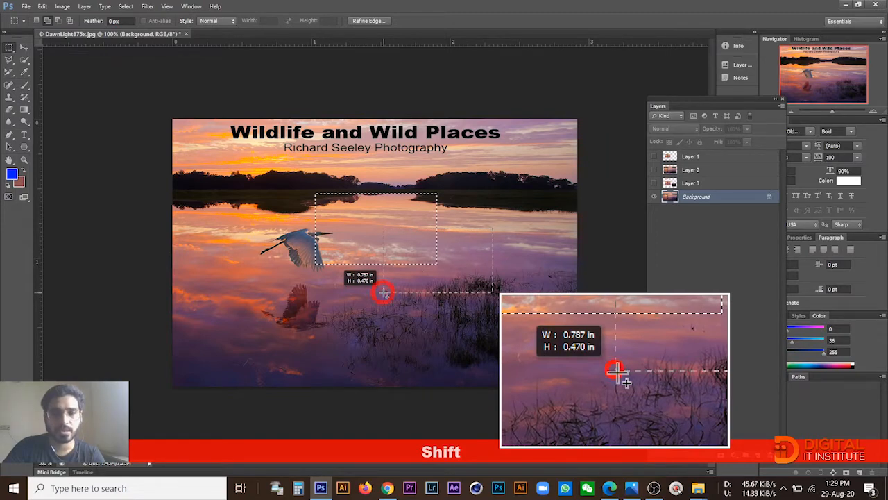
drag(384, 294, 383, 294)
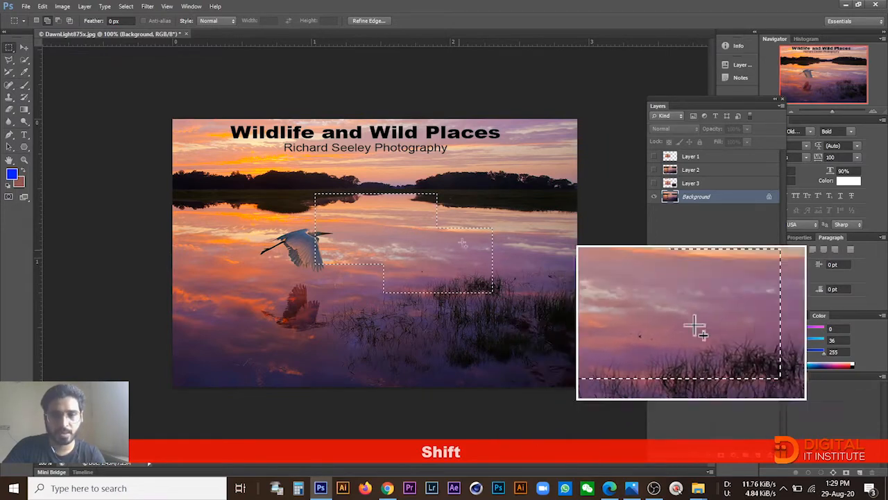
Subtract a rectangle from the selection's lower-right part and intersect the remainder with a rectangle about 0.78 in wide and 0.46 in high
key(alt)
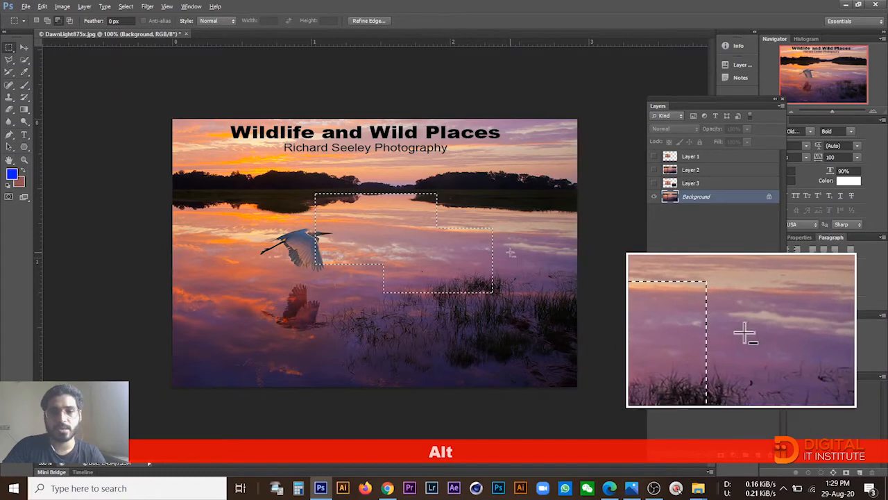
drag(511, 253, 419, 328)
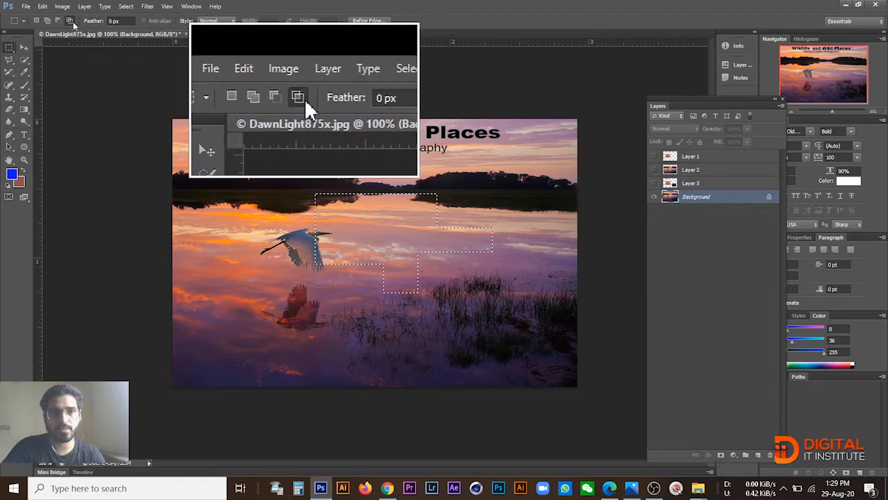
drag(462, 211, 355, 275)
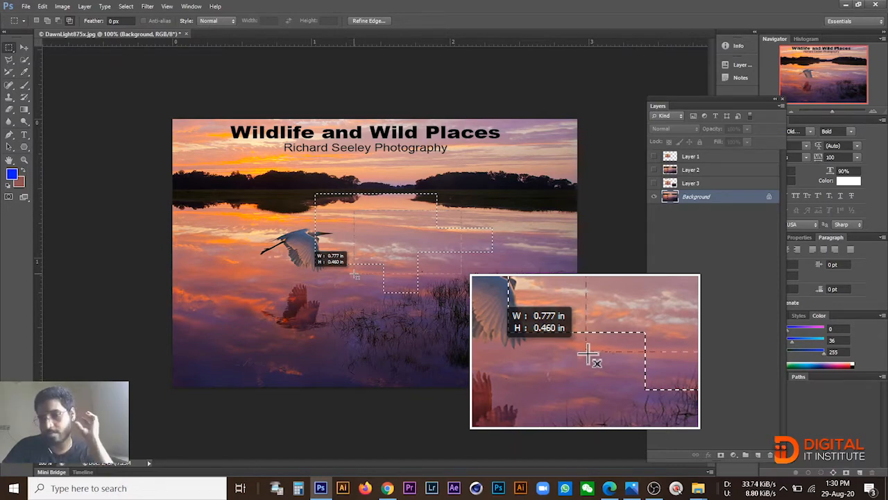
drag(355, 276, 355, 276)
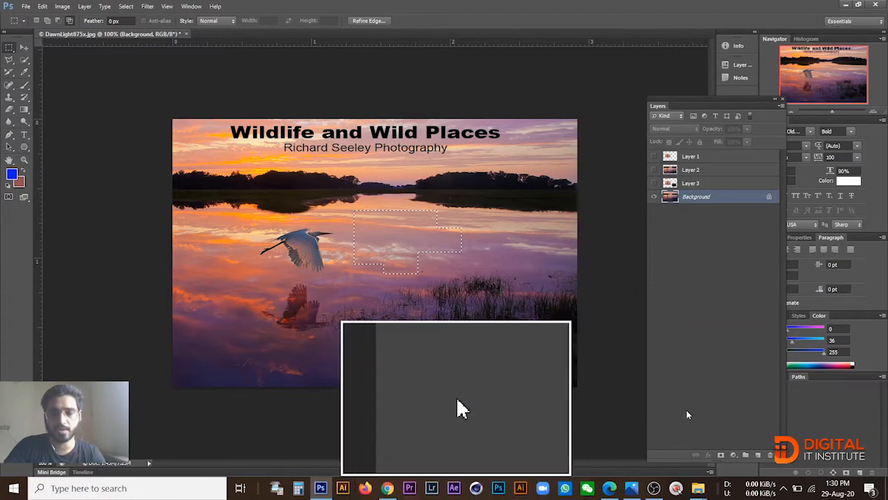
click(454, 266)
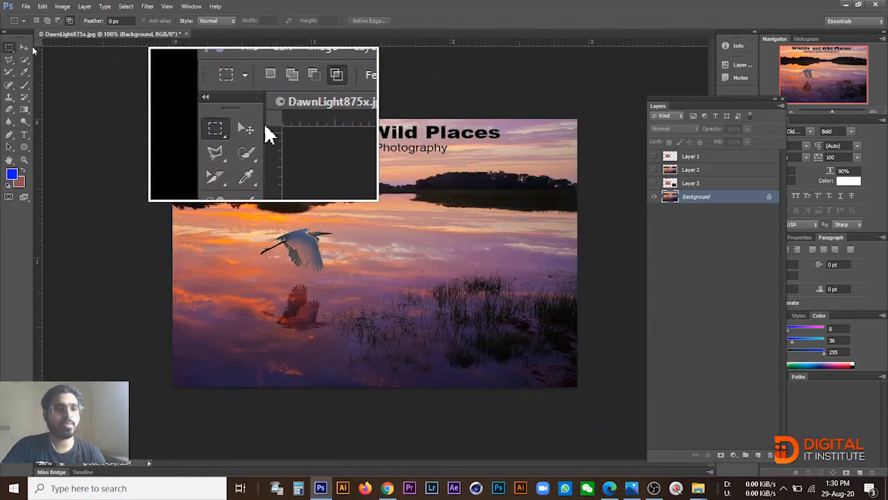
Select a rectangle about 1 in wide from the treeline down over the bird and fill it with the blue foreground color
drag(295, 182, 433, 266)
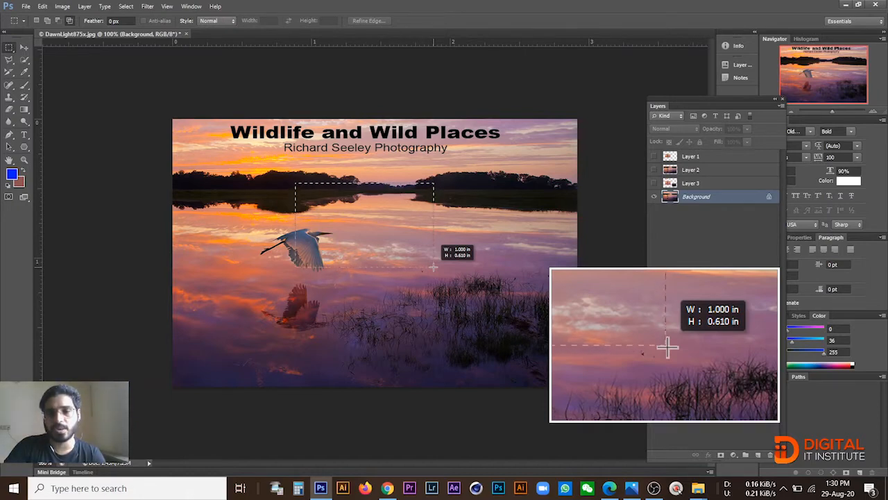
drag(434, 267, 434, 252)
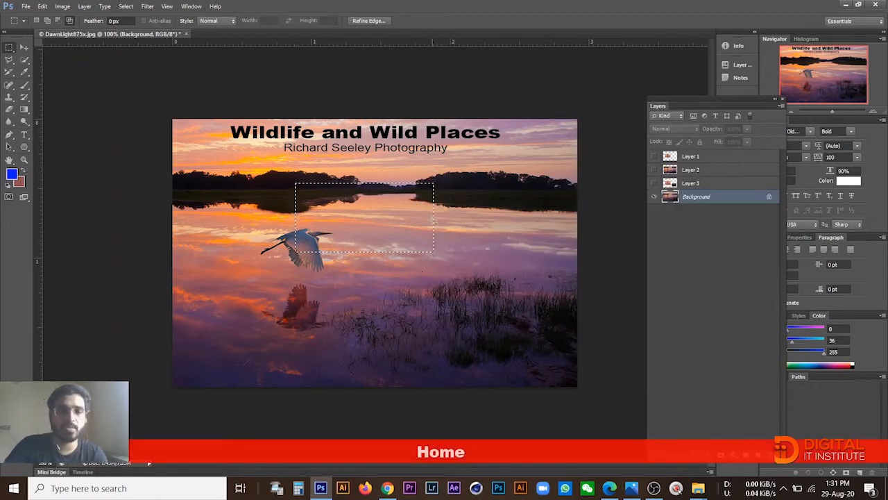
key(alt+BackSpace)
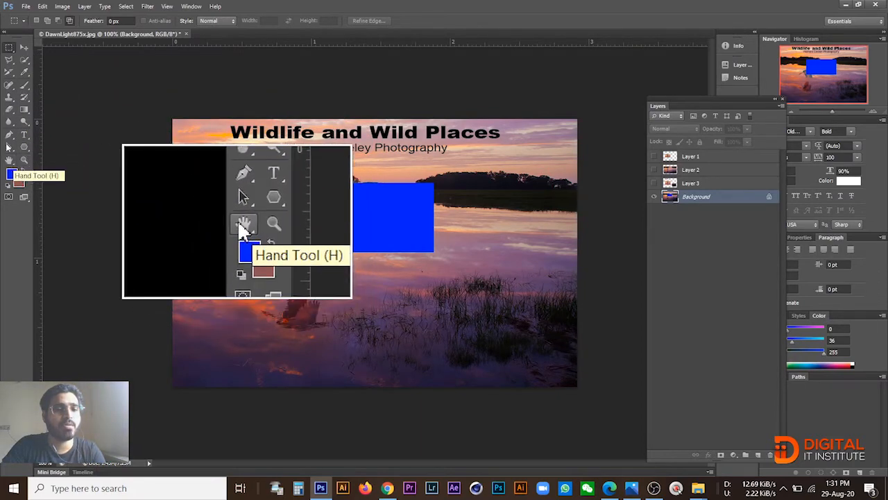
Draw circular selections with the Elliptical Marquee Tool and fill the one covering the blue rectangle and bird with the foreground color
right_click(9, 50)
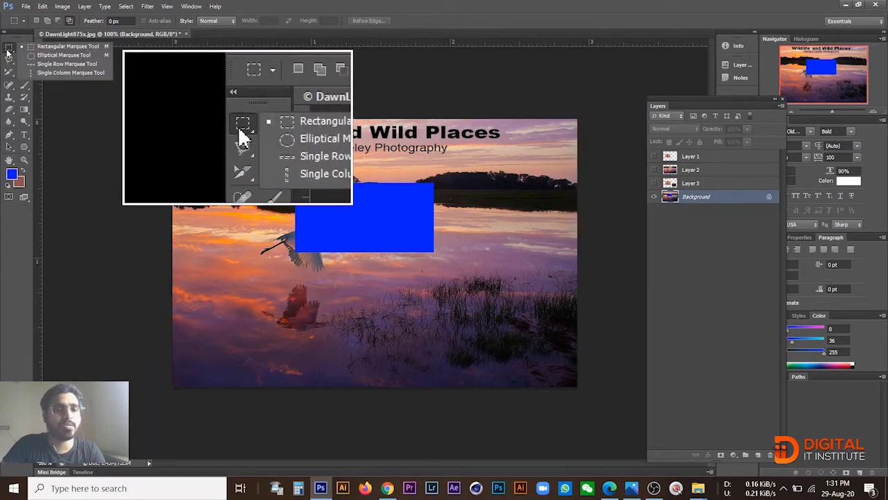
click(62, 56)
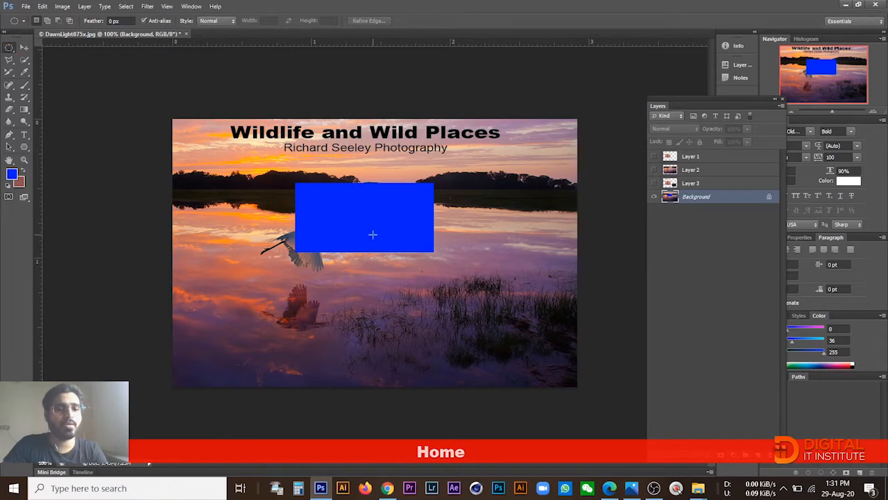
mouse_move(372, 234)
mouse_down()
mouse_move(492, 333)
mouse_move(495, 356)
mouse_up()
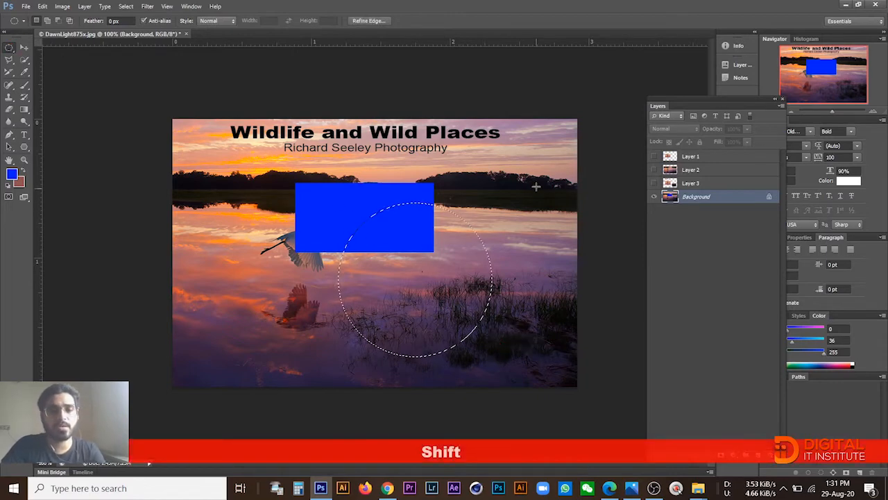
drag(450, 166, 243, 338)
key(shift+alt+BackSpace)
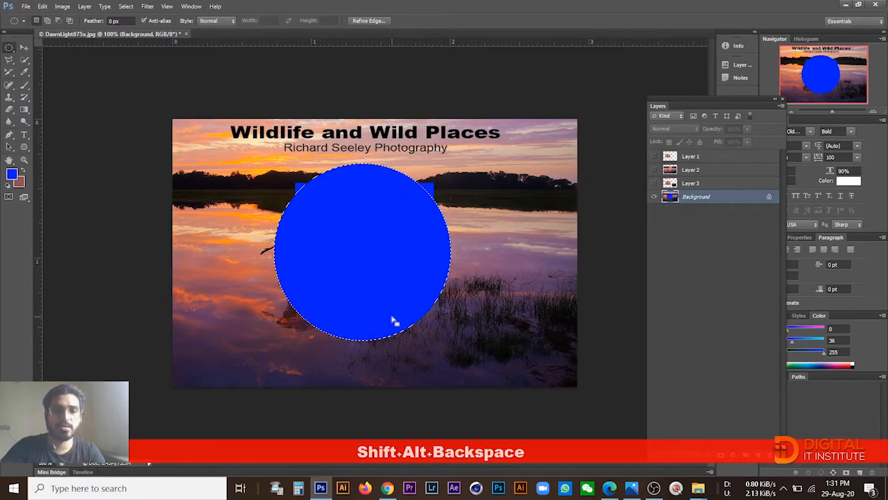
drag(521, 201, 375, 346)
click(591, 301)
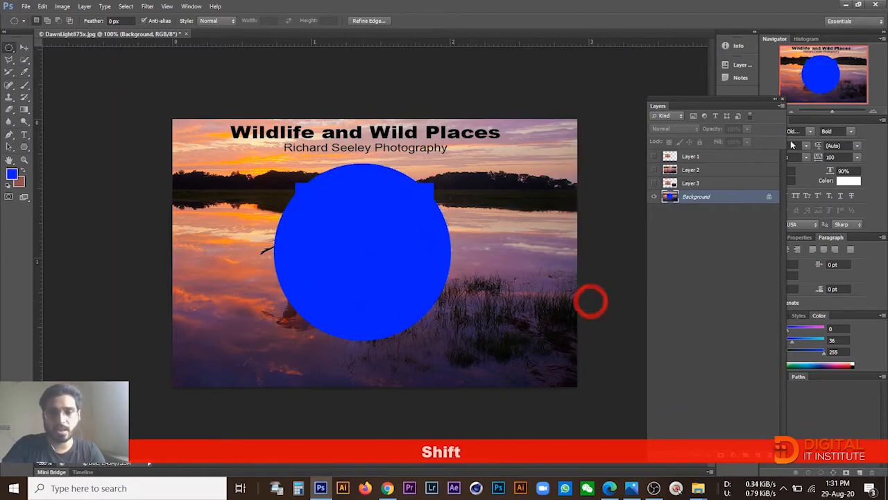
Undo the circular selections and both blue fills on the photo
key(ctrl+alt+z)
key(ctrl+alt+z)
key(ctrl+alt+z)
key(ctrl+alt+z)
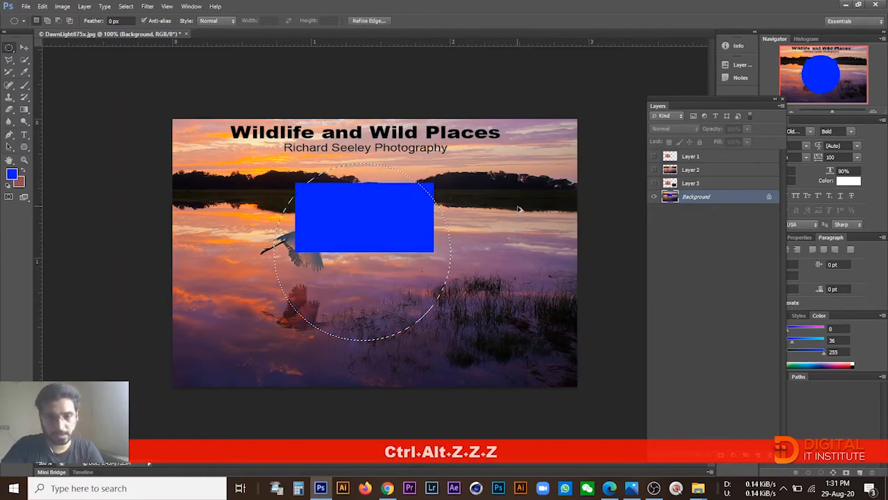
key(ctrl+alt+z)
key(ctrl+alt+z)
key(ctrl+alt+z)
key(ctrl+alt+z)
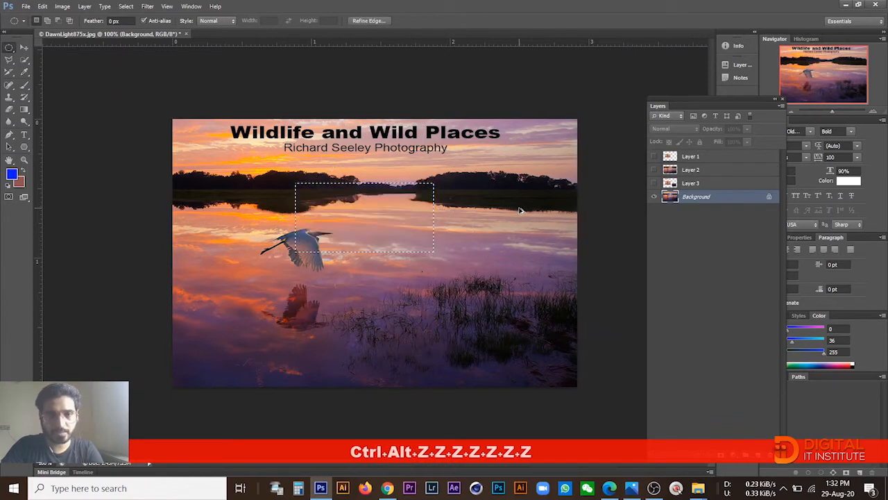
click(498, 264)
drag(454, 165, 231, 331)
click(470, 194)
drag(401, 156, 197, 337)
drag(402, 158, 215, 358)
click(486, 199)
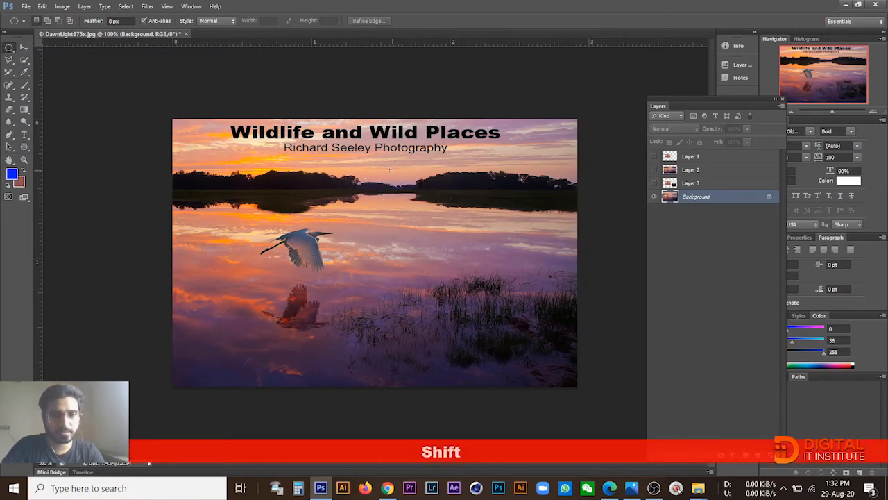
Select a large circle around the bird and its reflection and subtract an overlapping circle to leave a crescent-shaped selection
drag(420, 152, 199, 367)
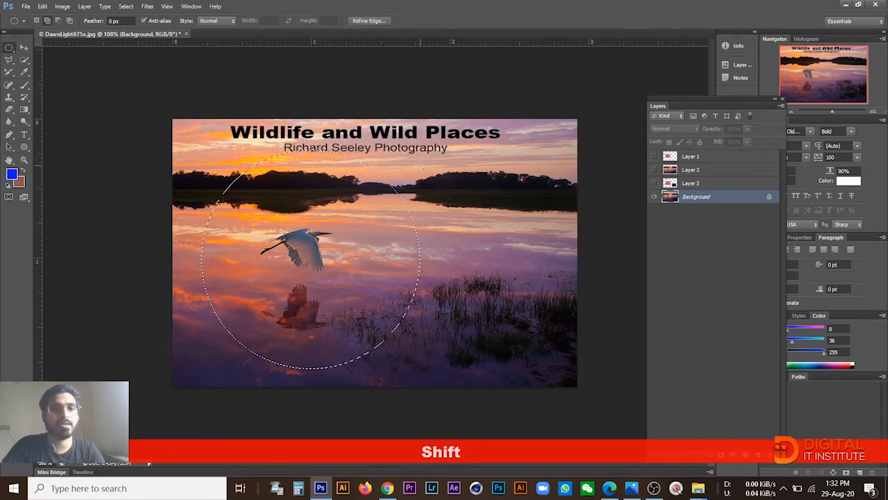
key(shift+alt)
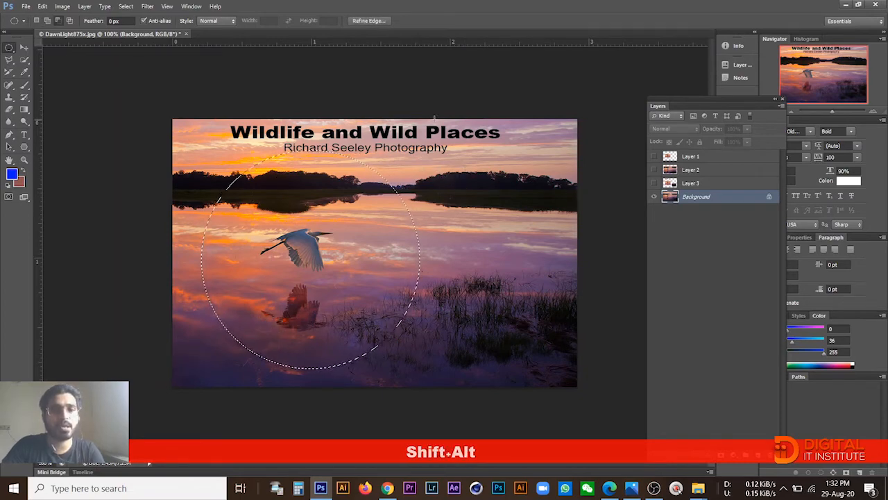
drag(452, 97, 237, 332)
key(shift)
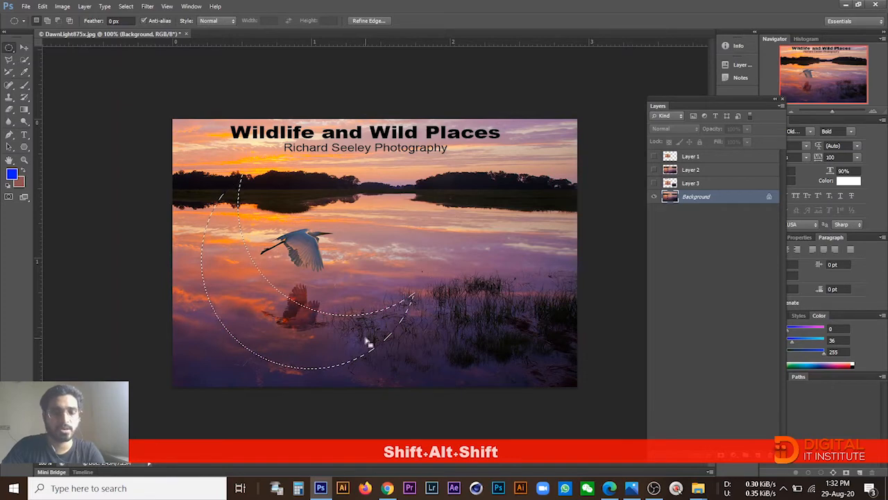
Fill the crescent selection with the blue foreground color, and undo the fill
key(alt+BackSpace)
click(493, 262)
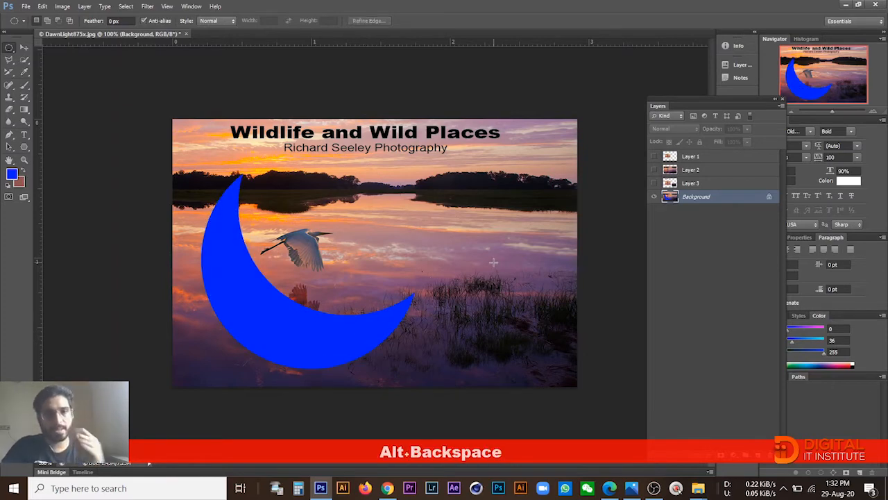
key(ctrl+alt+z)
key(ctrl+alt+z)
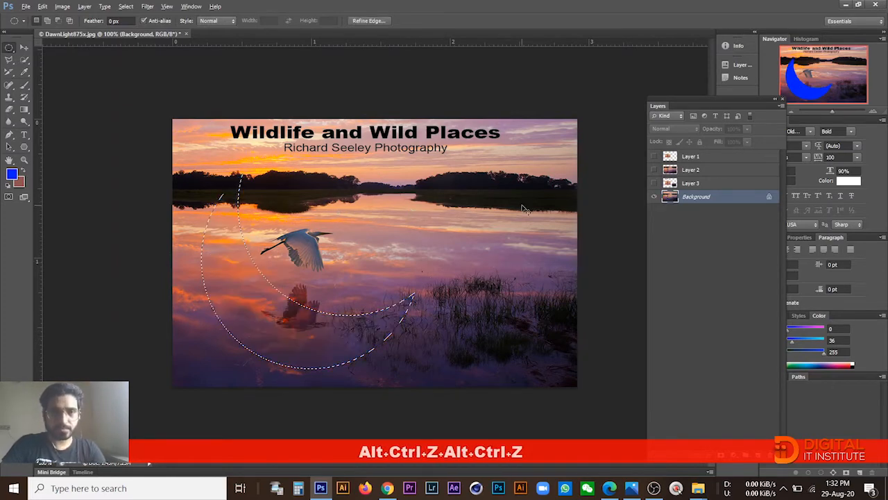
Select a single column through the middle of the photo, fill it with the foreground color, and select another column over the reeds
right_click(11, 49)
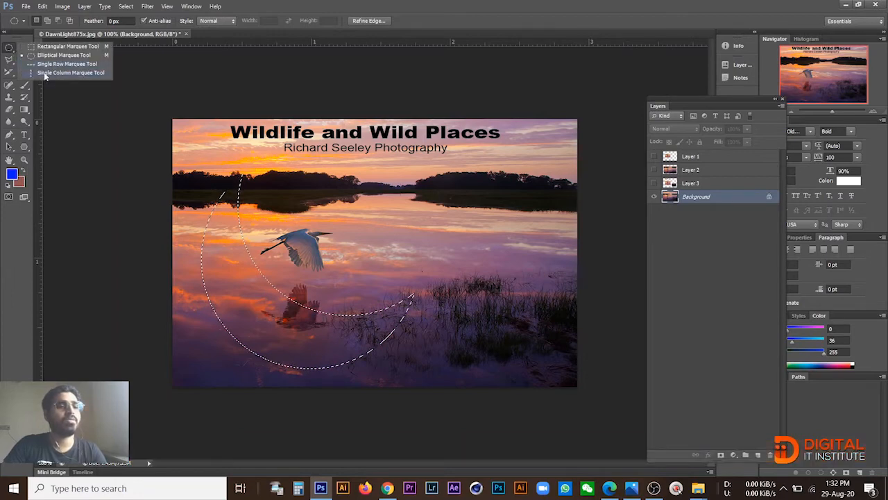
click(61, 72)
click(426, 257)
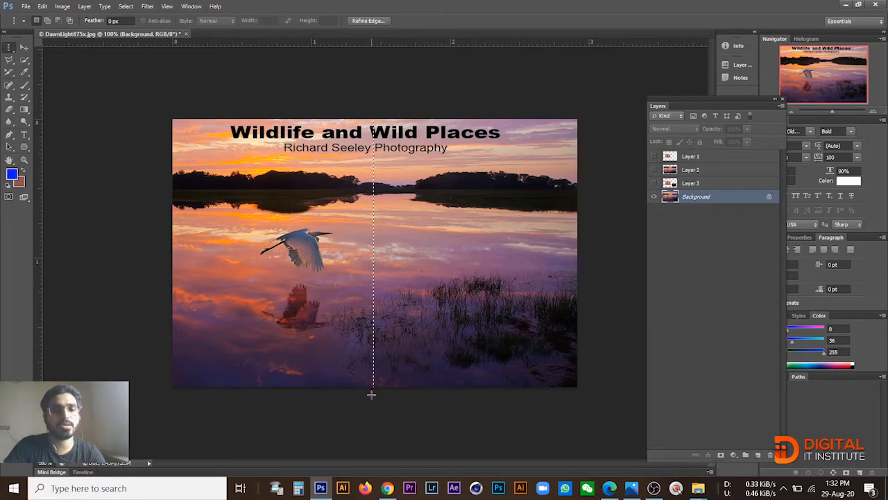
key(alt+BackSpace)
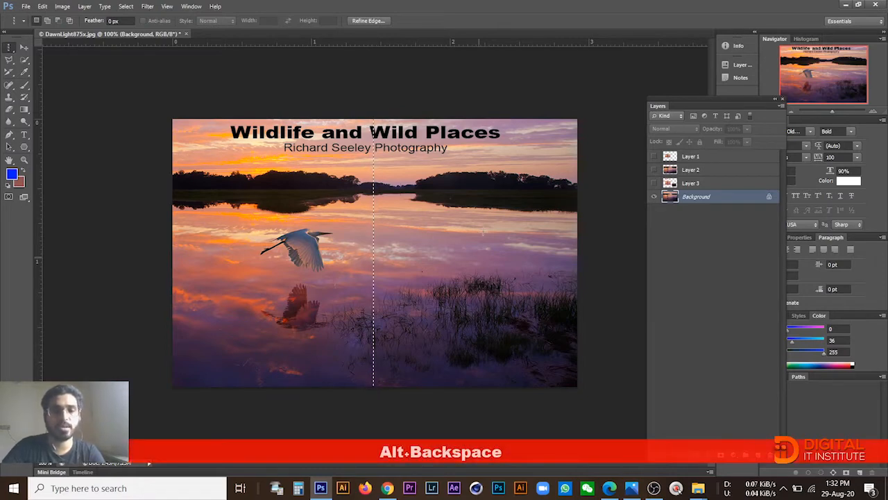
click(486, 205)
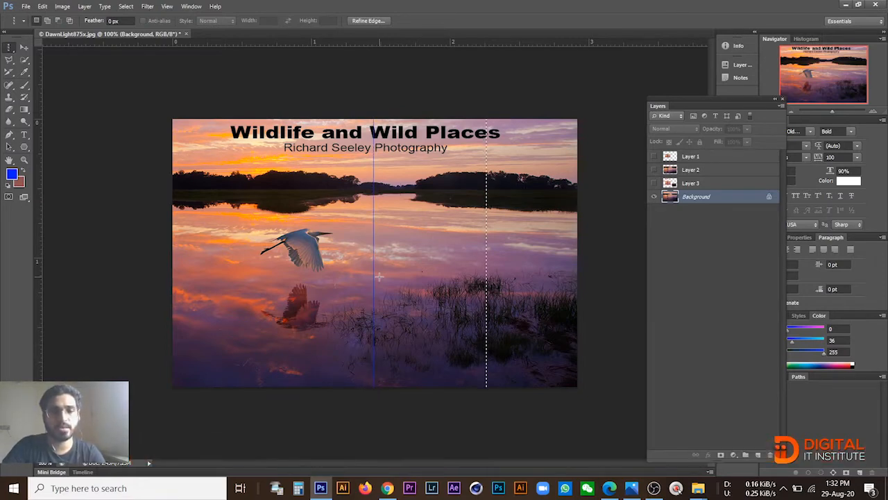
Select a single column a little to the right of the blue line and fill it with the background color
right_click(7, 50)
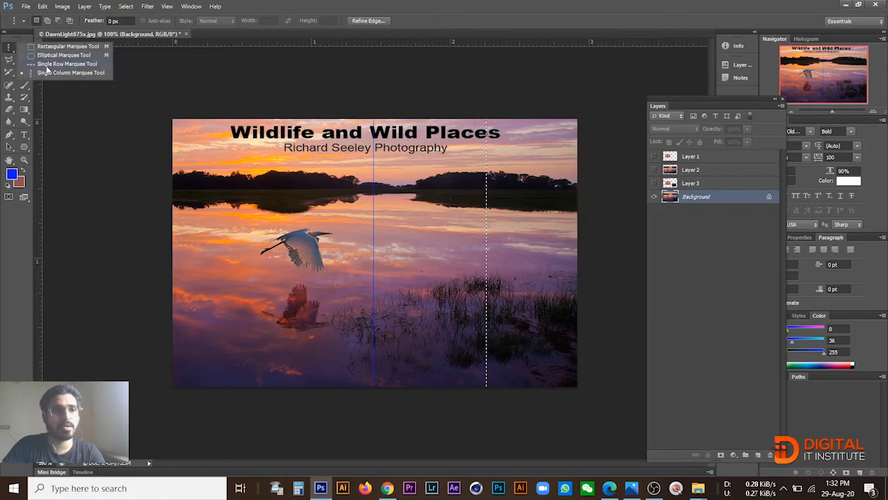
click(48, 72)
click(419, 216)
key(ctrl+BackSpace)
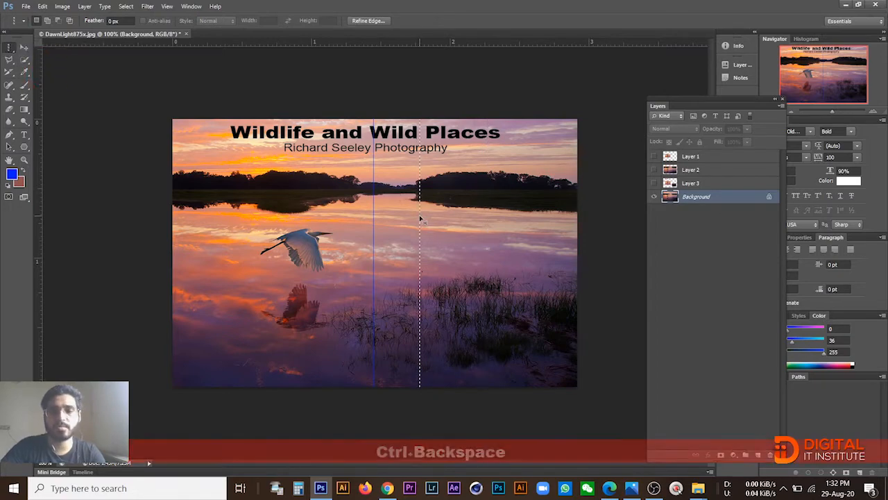
Select a single row across the water below the bird, fill it with the background color, and select other rows higher up
right_click(9, 48)
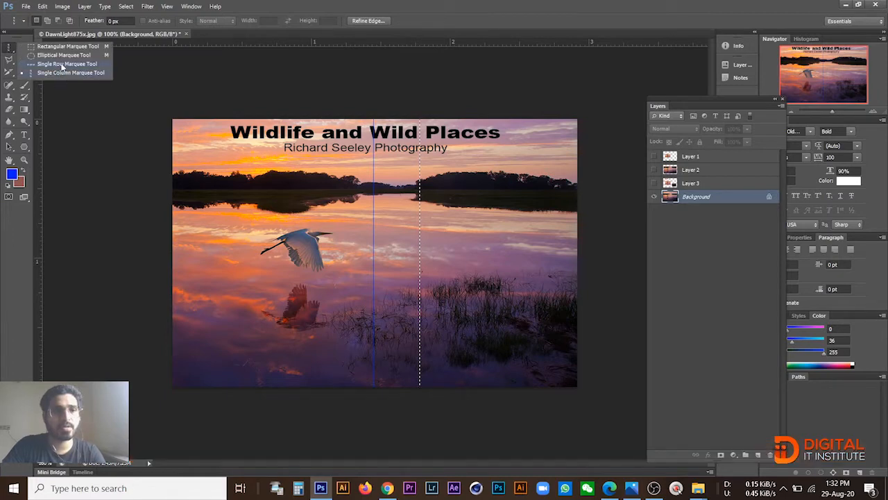
click(62, 64)
click(452, 278)
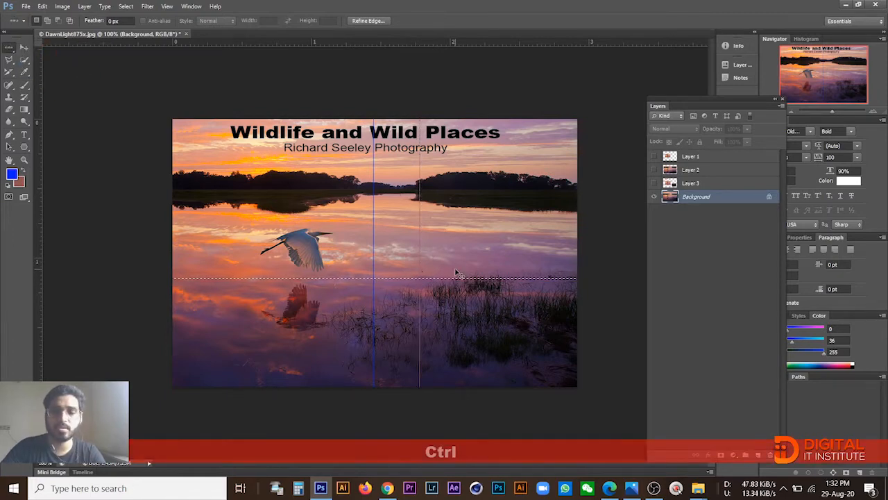
key(ctrl+BackSpace)
click(458, 211)
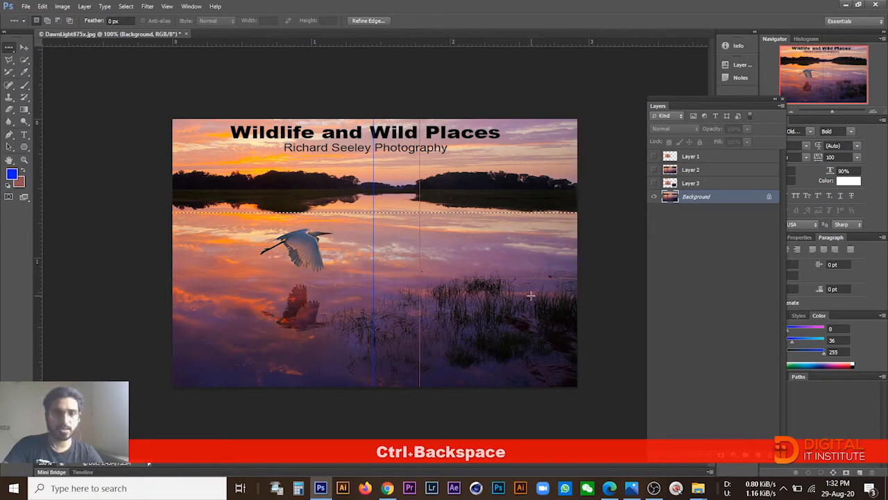
click(561, 236)
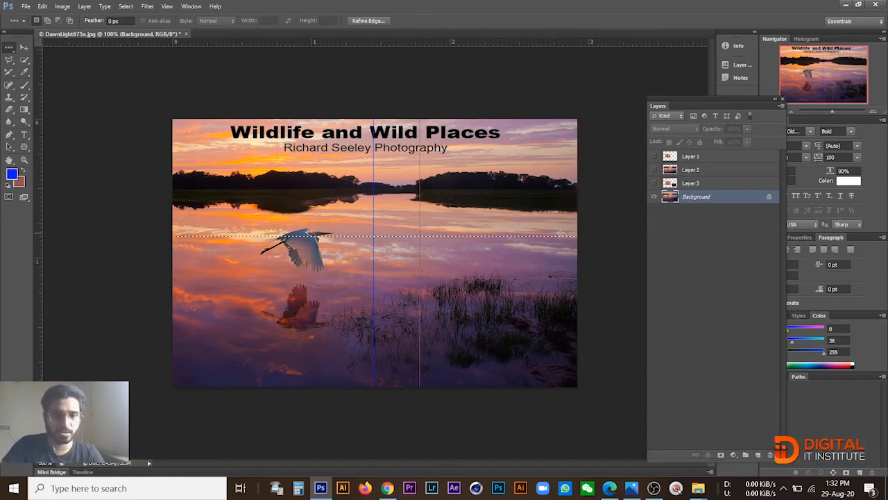
Undo the single-row and single-column selections and their fills
key(ctrl+alt+z)
key(ctrl+alt+z)
key(ctrl+alt+z)
key(ctrl+alt+z)
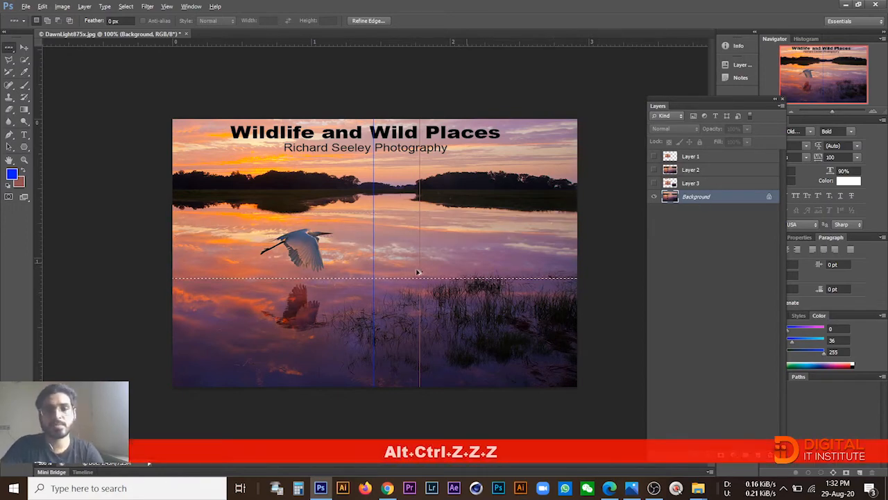
key(ctrl+alt+z)
key(ctrl+alt+z)
key(ctrl+alt+z)
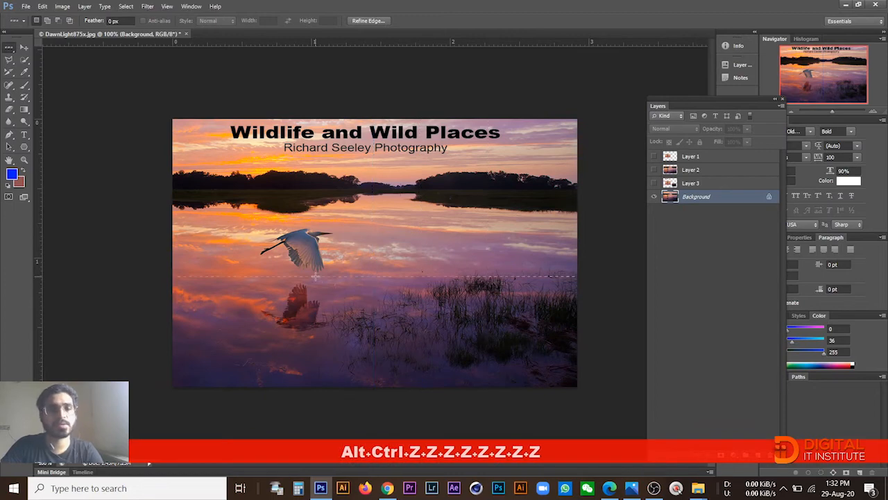
click(12, 50)
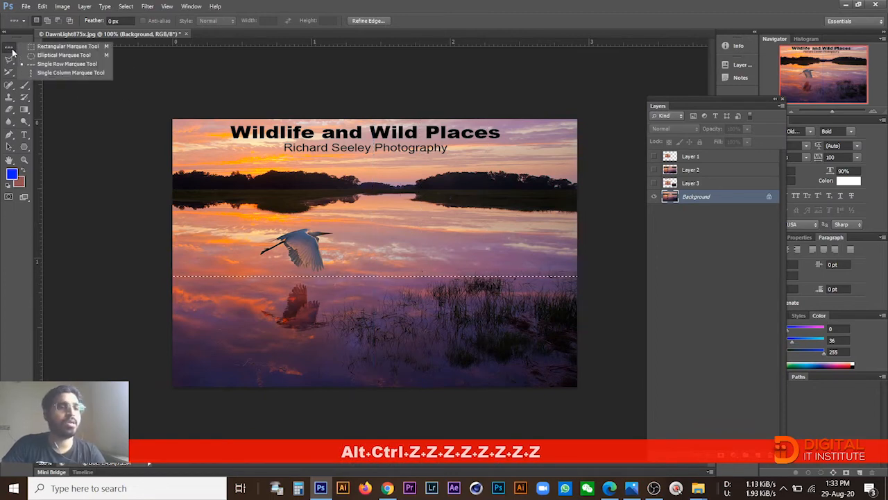
click(10, 52)
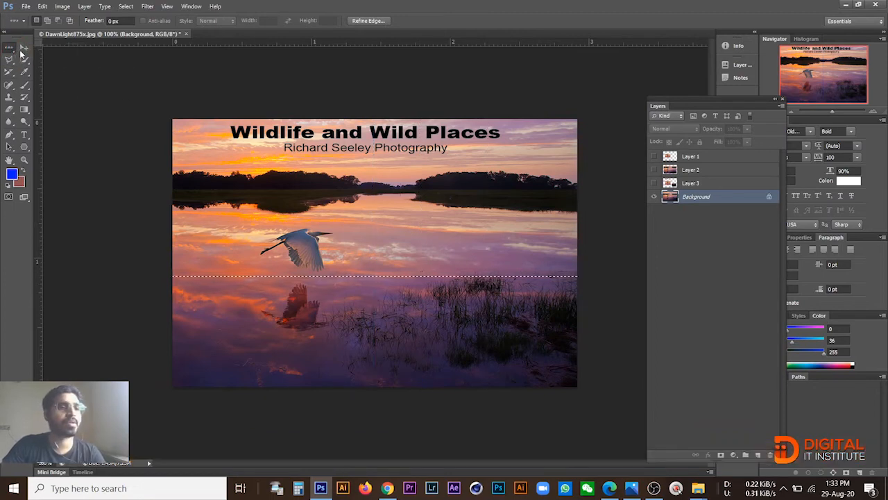
Hide the Background layer, show Layer 1, Layer 2 and Layer 3, and make Layer 2 active
click(24, 48)
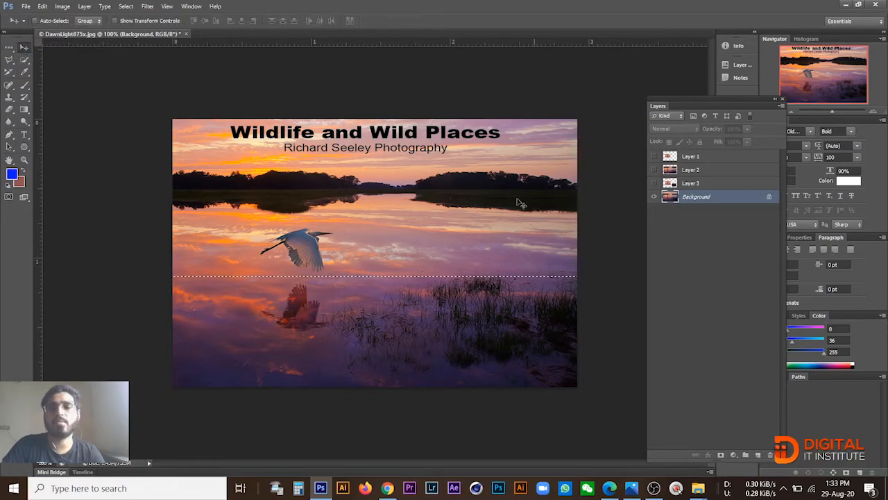
click(654, 197)
click(654, 182)
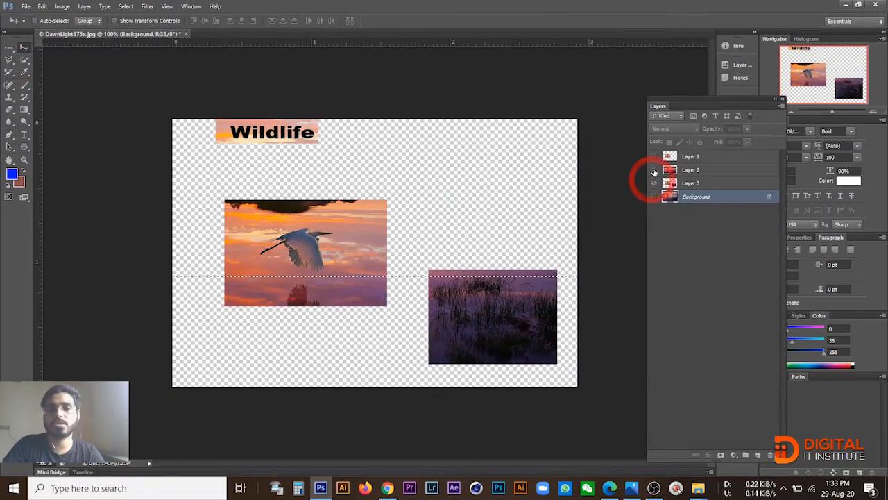
click(654, 169)
click(653, 156)
click(693, 171)
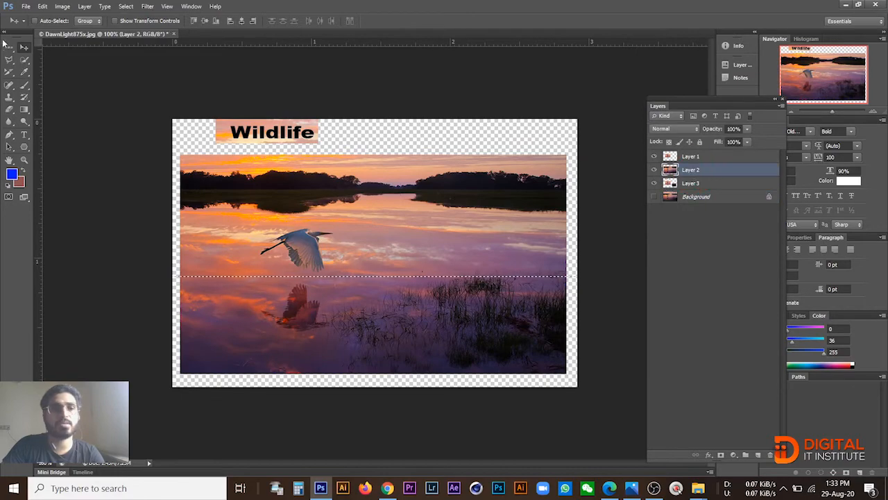
Clear the single-row selection and move Layer 2's large sunset picture to the right part of the canvas, clear of the smaller bird picture
click(9, 47)
click(27, 47)
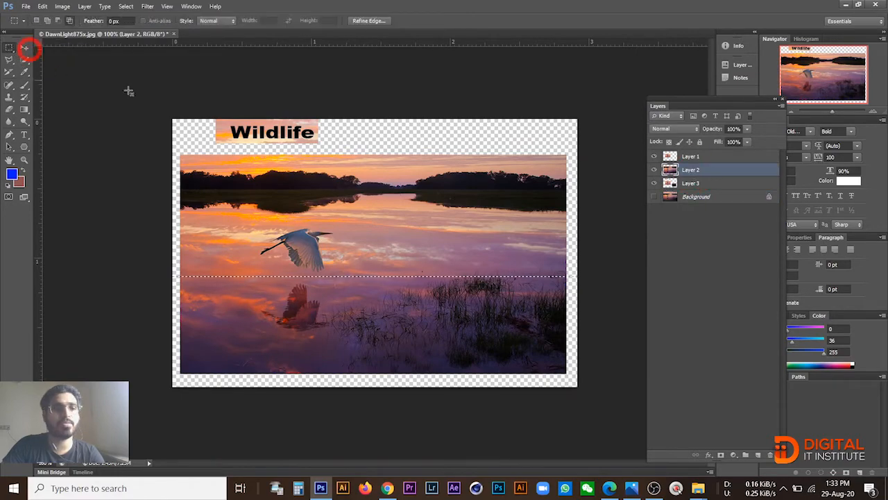
click(23, 47)
drag(425, 224, 449, 298)
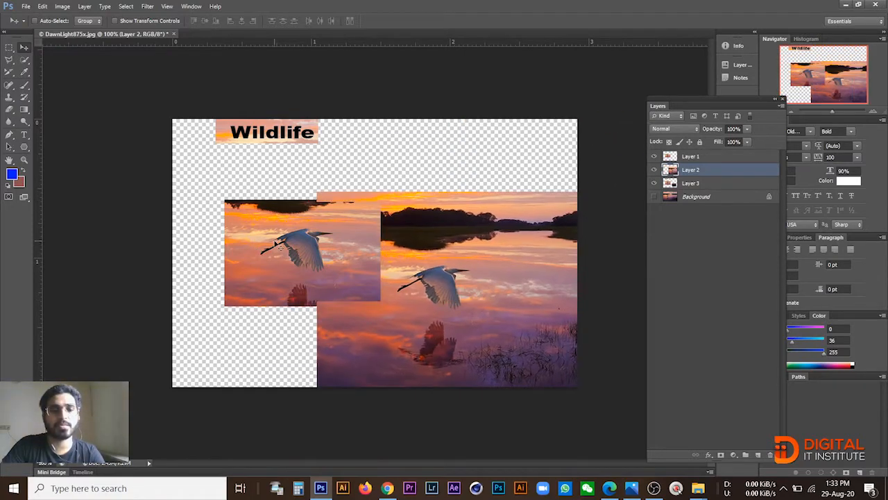
drag(277, 243, 358, 213)
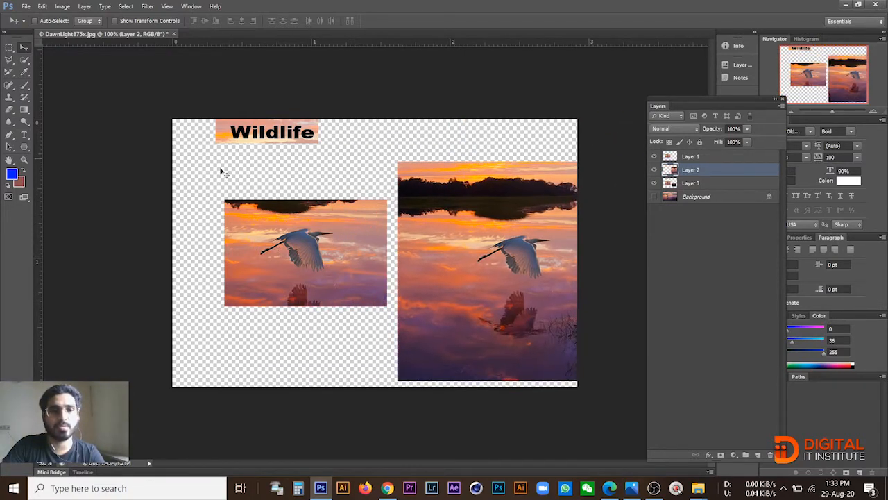
Make Layer 1 active and move its bird picture up and slightly right, over the copy beneath it
right_click(291, 246)
click(323, 250)
drag(267, 246, 287, 196)
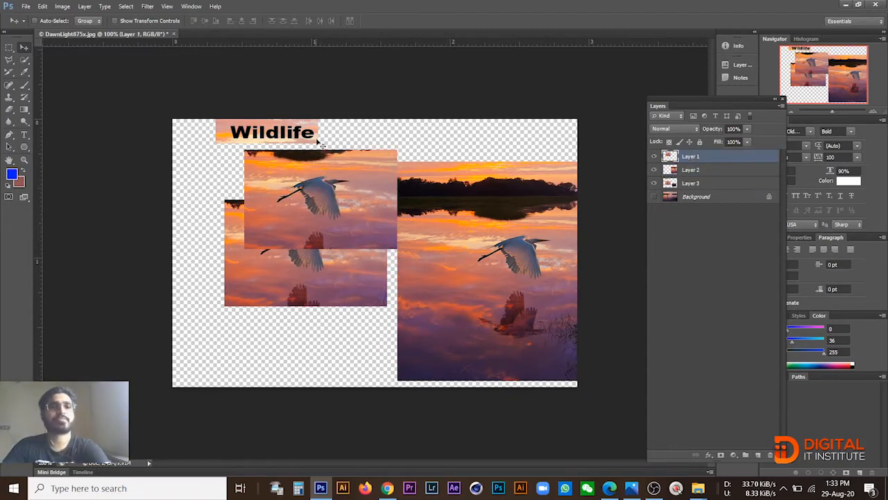
Show only the Background layer and outline the flying bird with a freehand Lasso selection
click(7, 62)
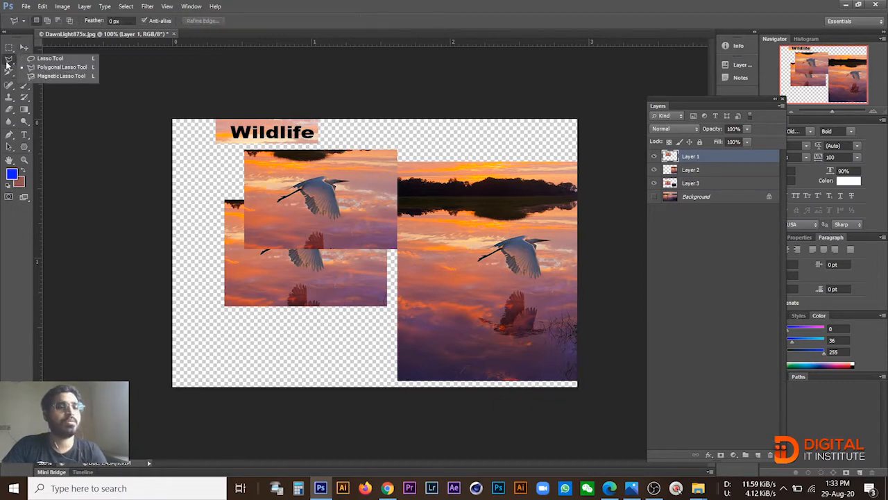
click(49, 60)
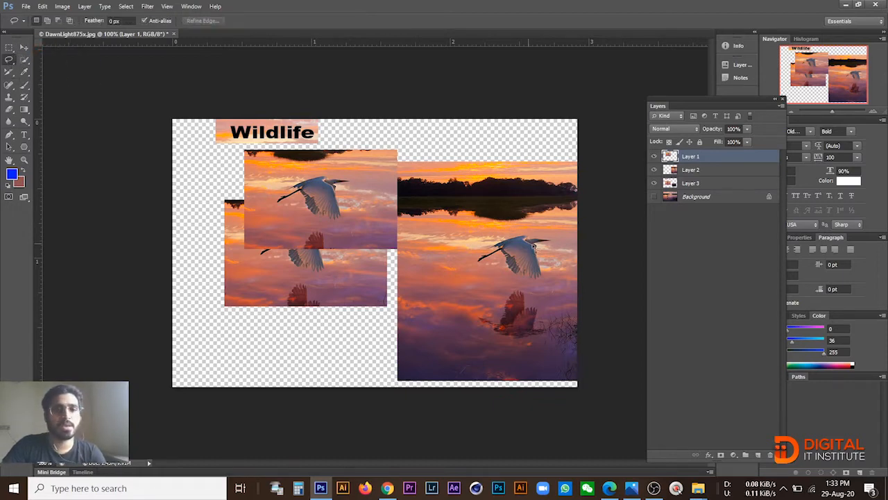
drag(653, 158, 656, 196)
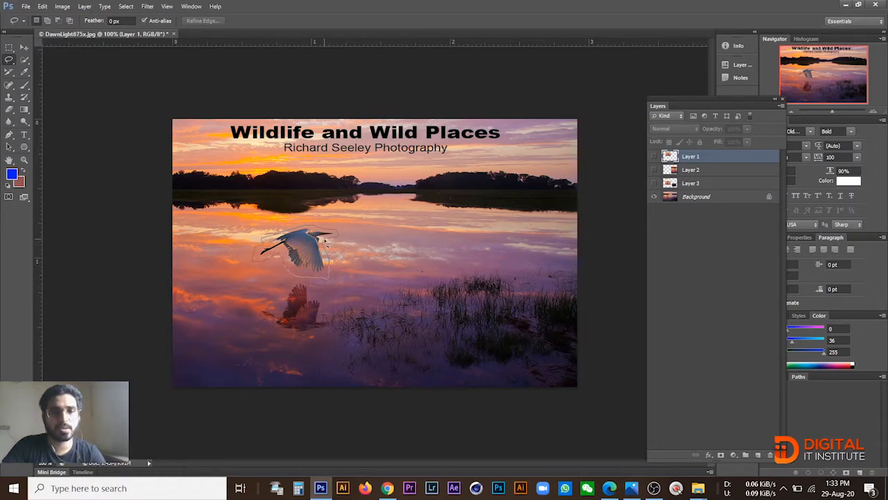
drag(325, 241, 331, 236)
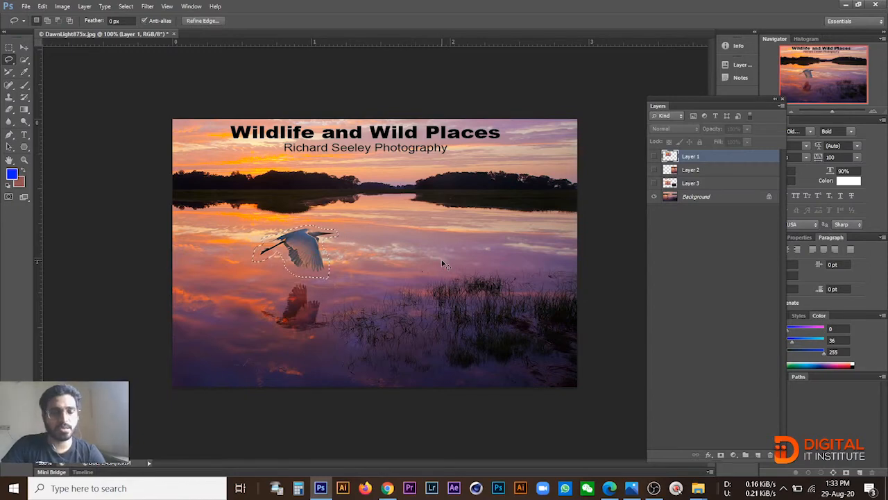
Copy and paste with Layer 1 still active, check the pasted layer on its own, then hide it and make Background active
key(ctrl+c)
key(ctrl+v)
click(654, 210)
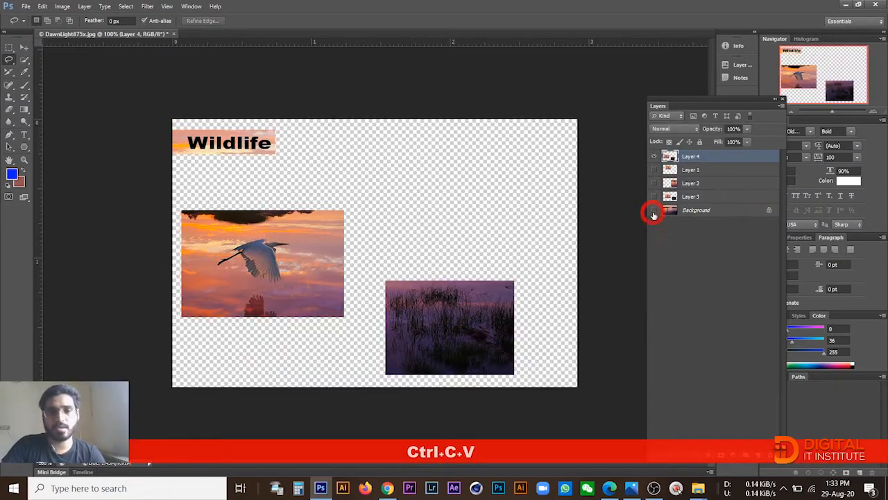
click(654, 210)
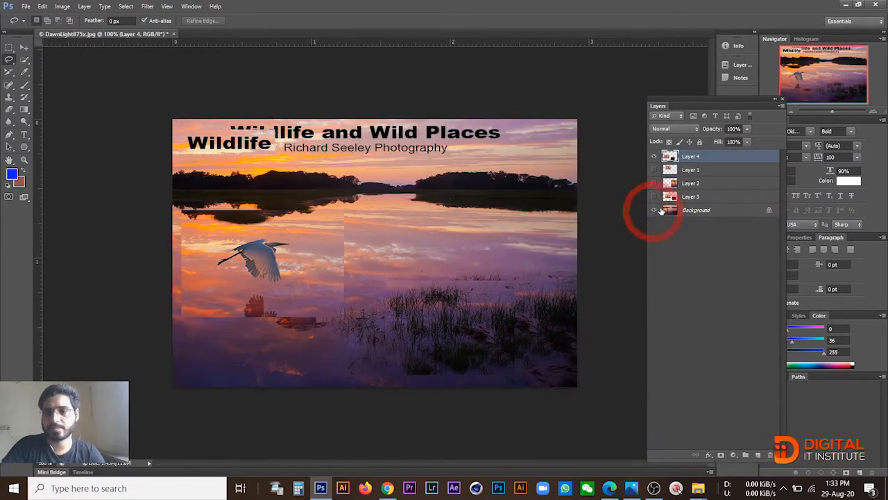
click(713, 211)
click(653, 157)
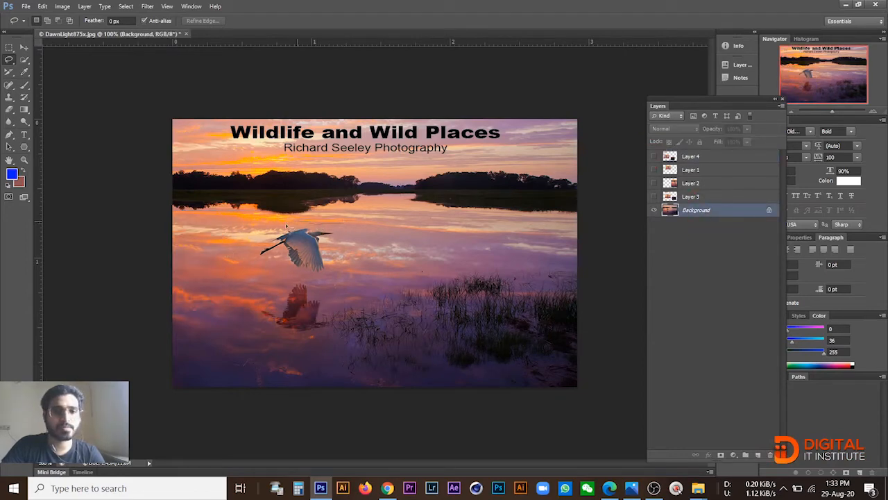
Lasso the flying bird on the Background, copy it onto a new layer, and hide the Background
drag(257, 264, 291, 262)
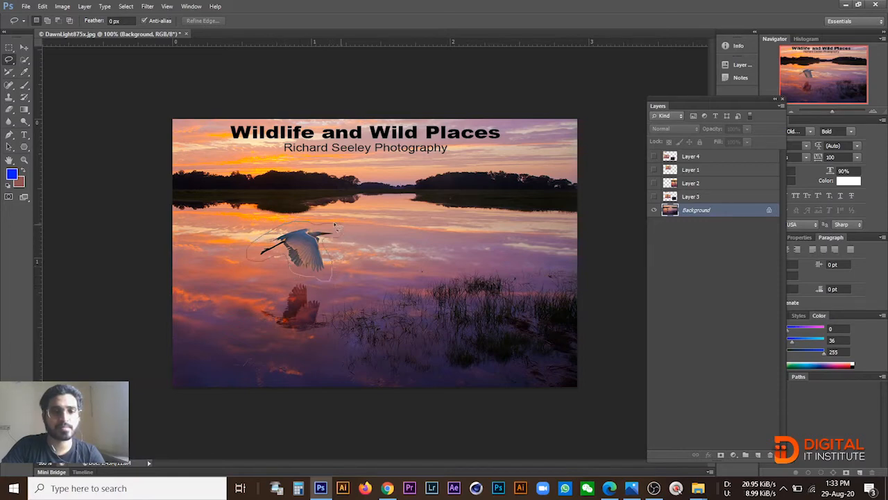
drag(336, 226, 341, 224)
key(ctrl+c)
key(ctrl+v)
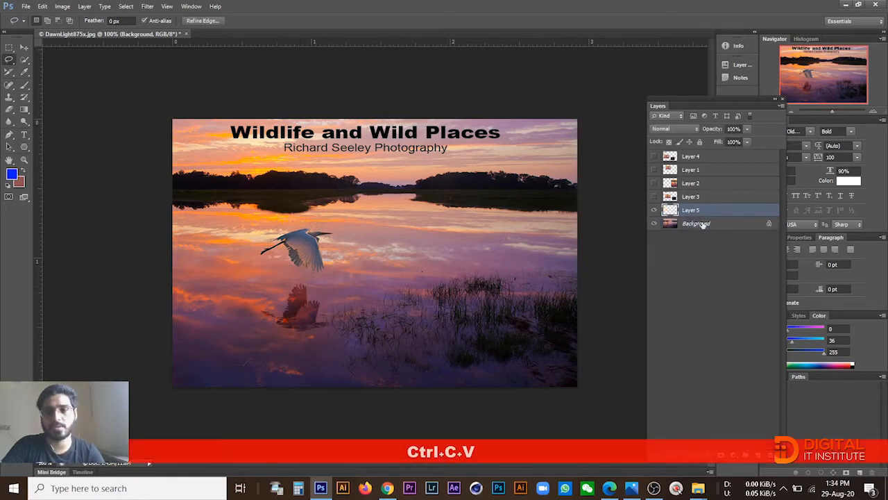
click(655, 222)
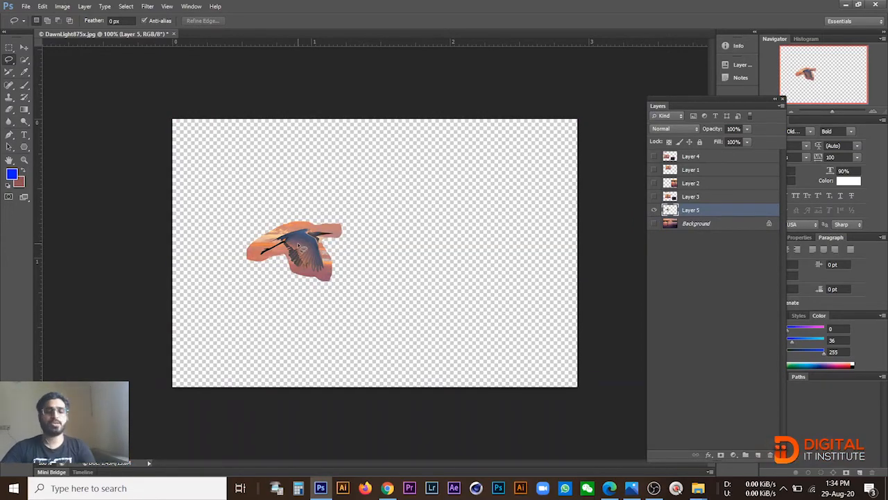
Browse the pictures in the LIGHTROOM folder as large icons for another photo to open
key(ctrl+o)
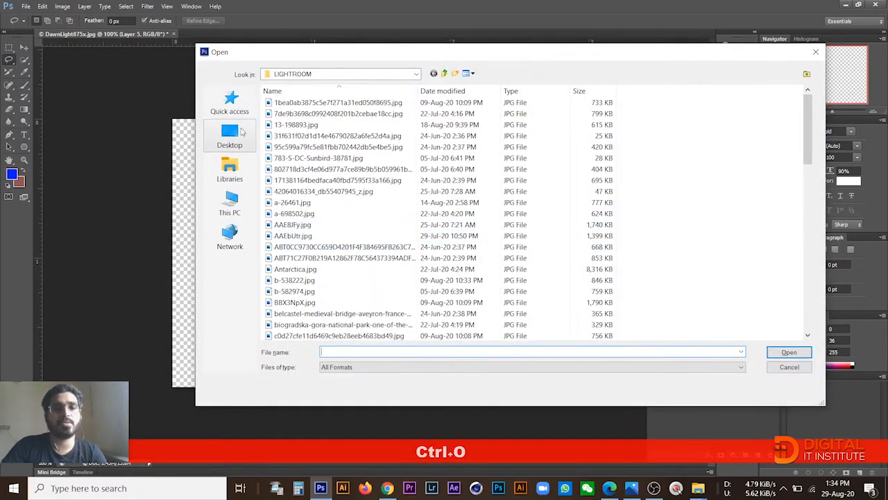
click(468, 72)
click(489, 102)
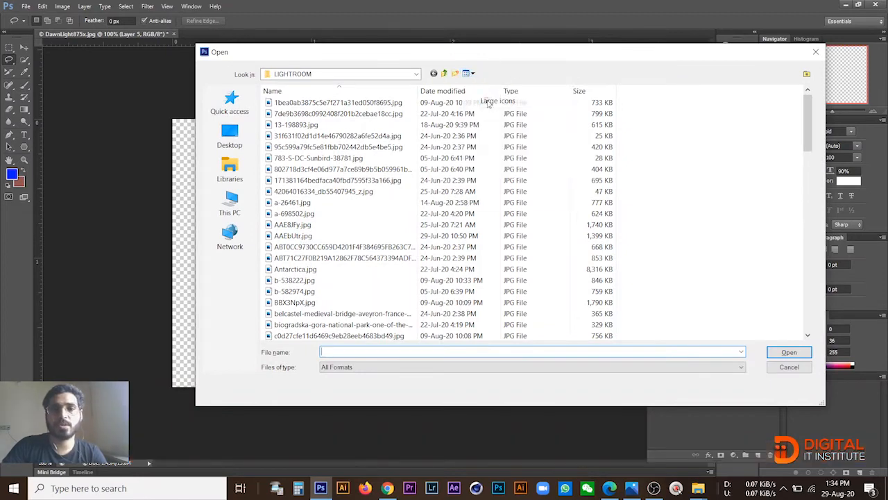
scroll(583, 200, down, 10)
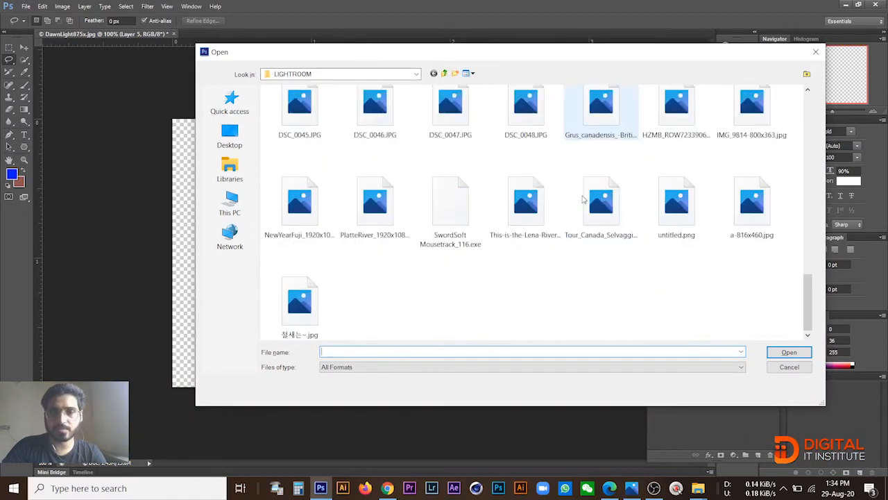
scroll(691, 305, up, 2)
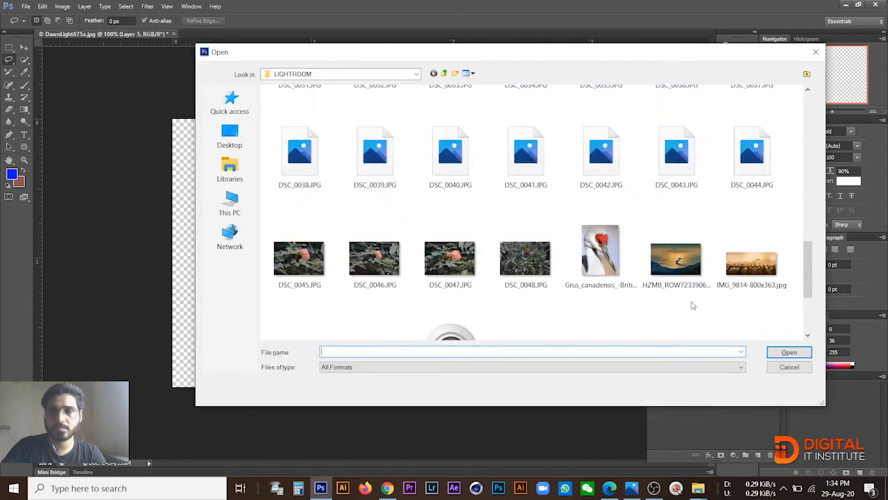
scroll(692, 305, up, 3)
scroll(694, 307, up, 2)
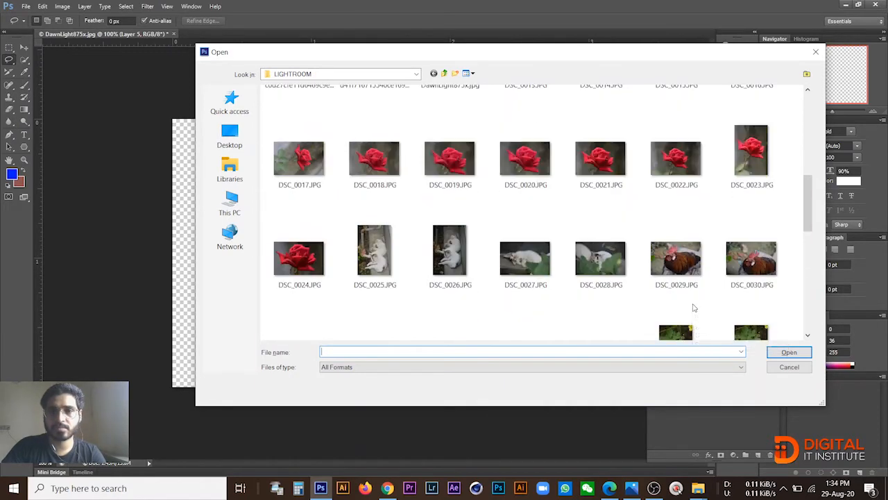
scroll(694, 308, up, 8)
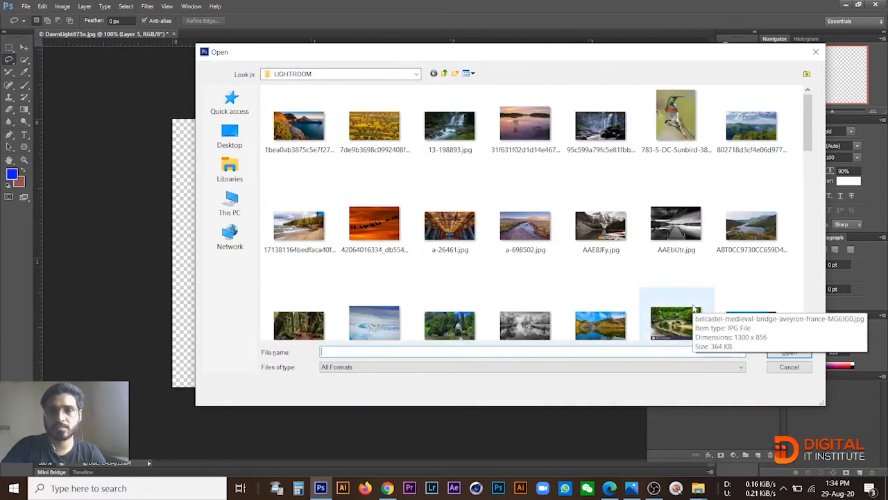
Open TouchRetouch-Before-and-After-Outside.jpg from the desktop's class 3-4 folder and close it again
click(230, 135)
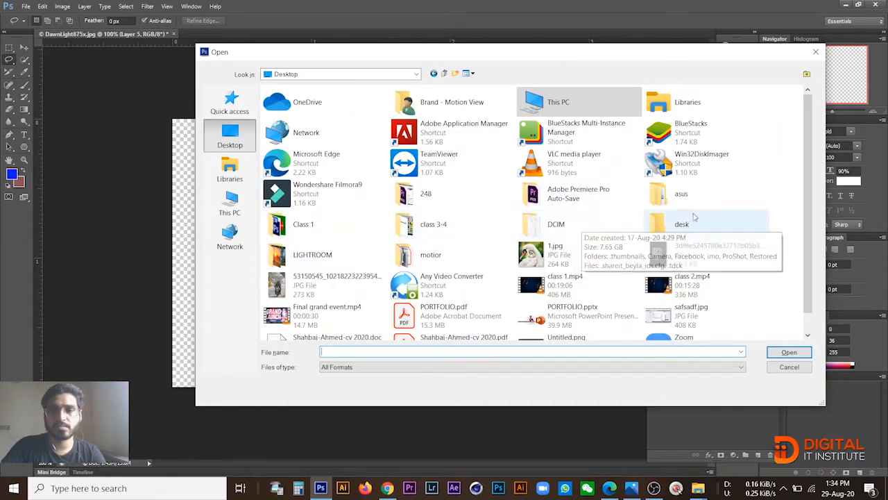
click(442, 236)
click(445, 238)
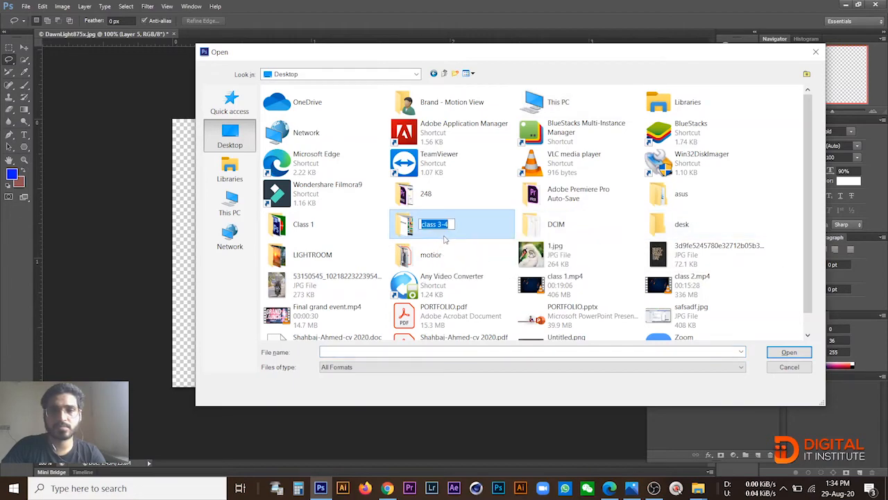
double_click(402, 231)
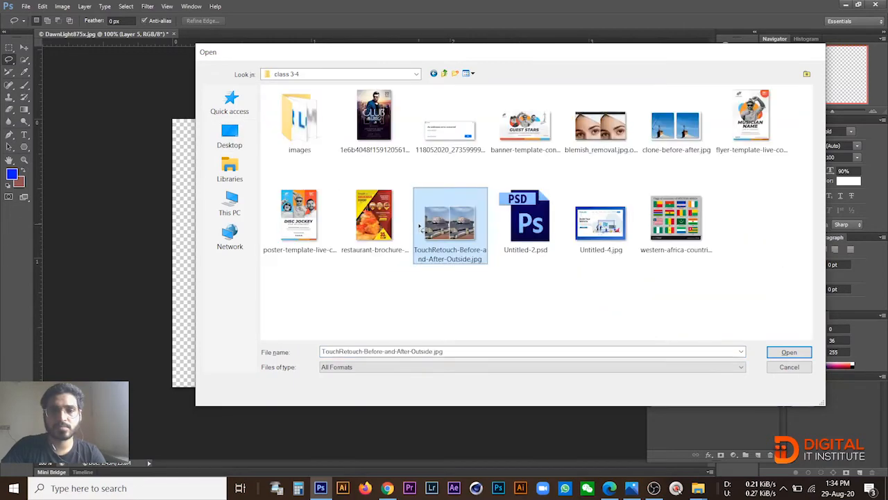
double_click(419, 223)
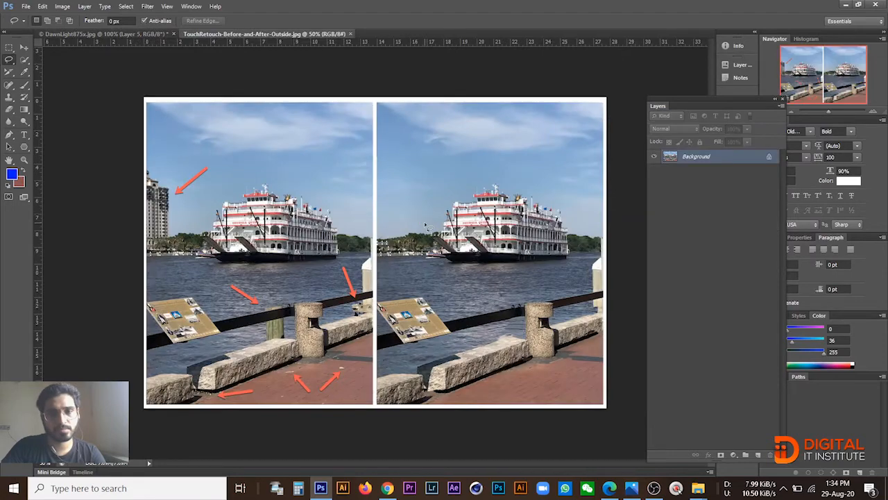
key(ctrl+w)
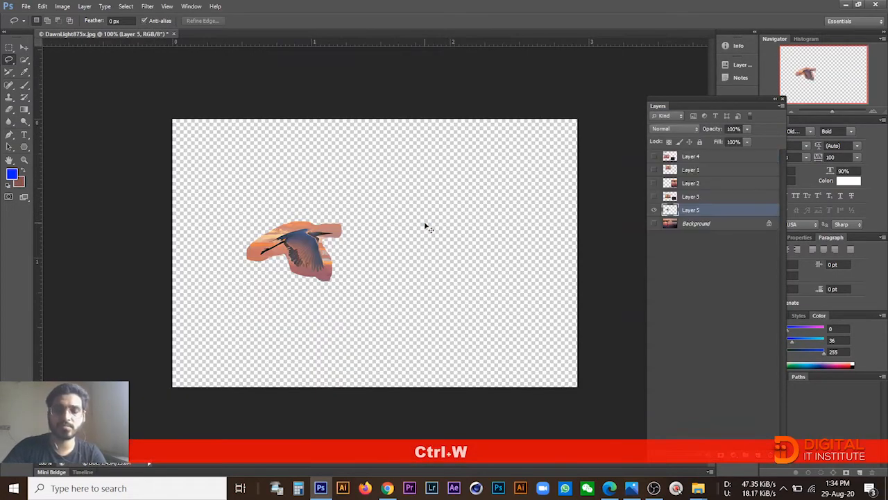
Open the JPG photo of two people on a motorcycle from the Desktop
key(ctrl+o)
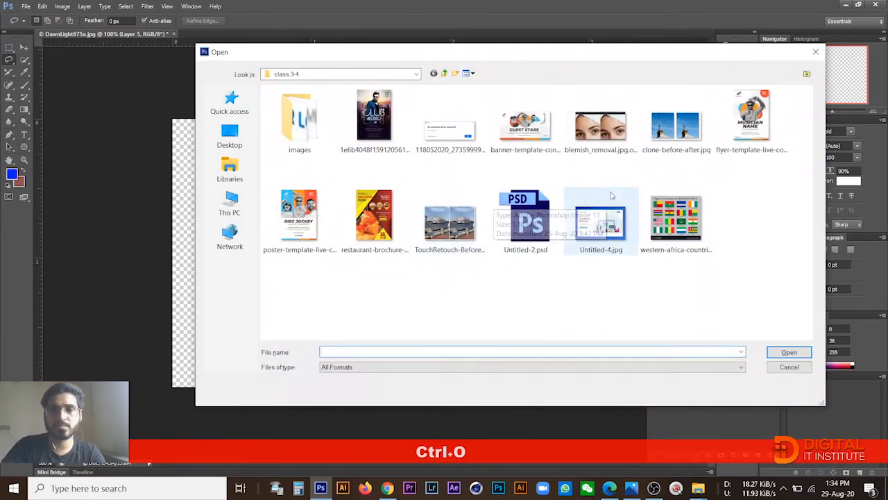
click(230, 135)
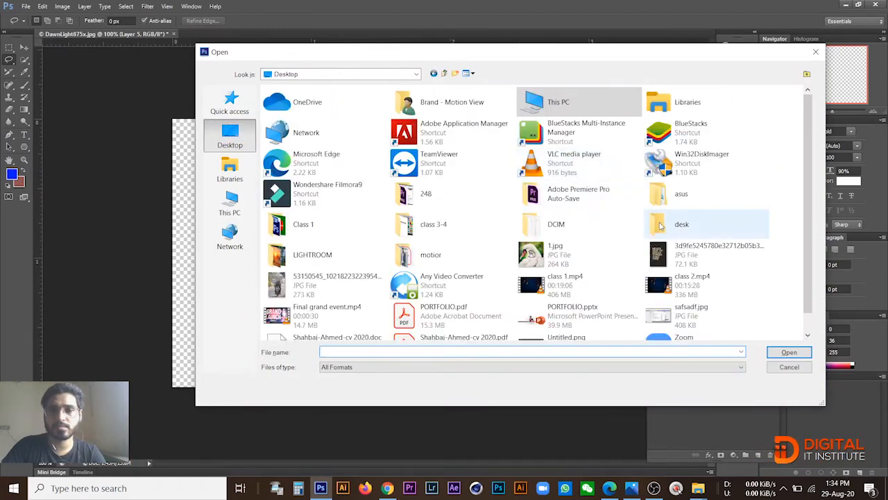
scroll(710, 257, down, 1)
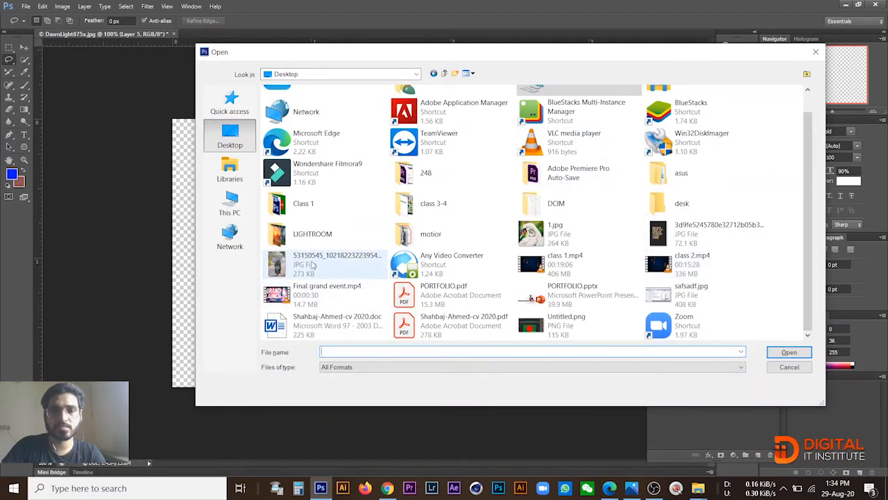
click(313, 265)
click(789, 352)
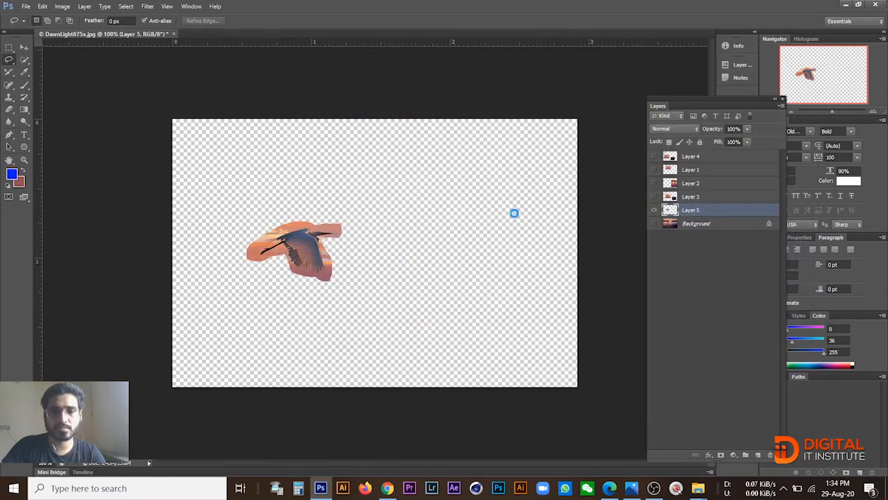
Draw a freehand Lasso selection along one side of the front rider, from the cap down the arm to the mirror and handlebar
key(ctrl+space)
ctrl+click(428, 206)
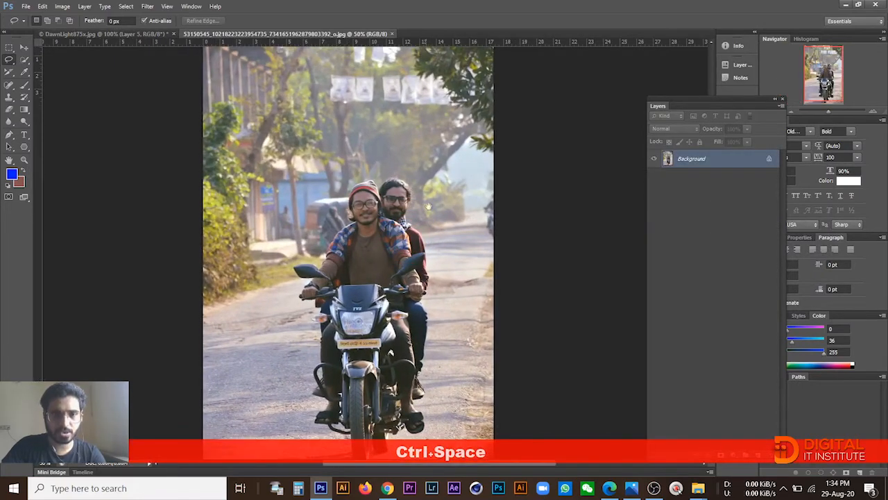
drag(428, 207, 432, 127)
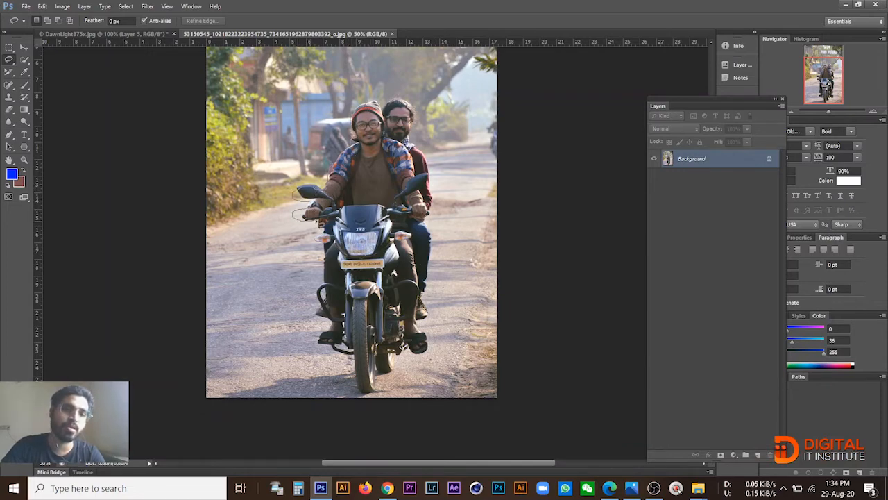
drag(319, 221, 322, 221)
key(ctrl+space)
ctrl+click(345, 150)
key(ctrl+space)
ctrl+click(364, 147)
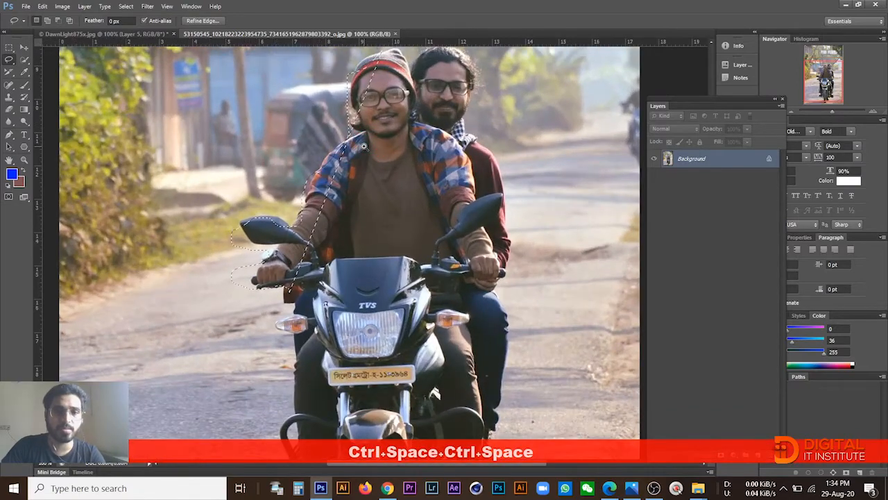
Draw a freehand Lasso selection around the front rider's cap, face and neck
ctrl+click(365, 147)
drag(404, 125, 434, 167)
click(435, 165)
drag(393, 212, 384, 247)
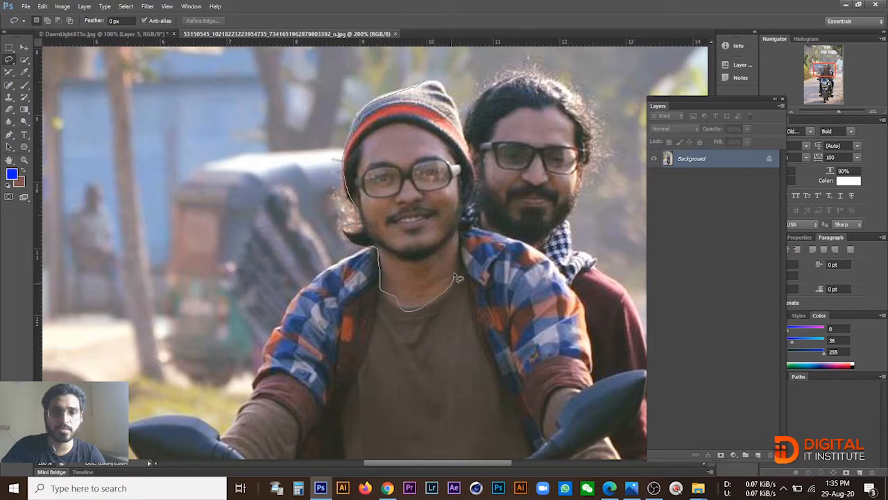
mouse_move(473, 233)
mouse_down()
mouse_move(479, 206)
mouse_move(468, 139)
mouse_up()
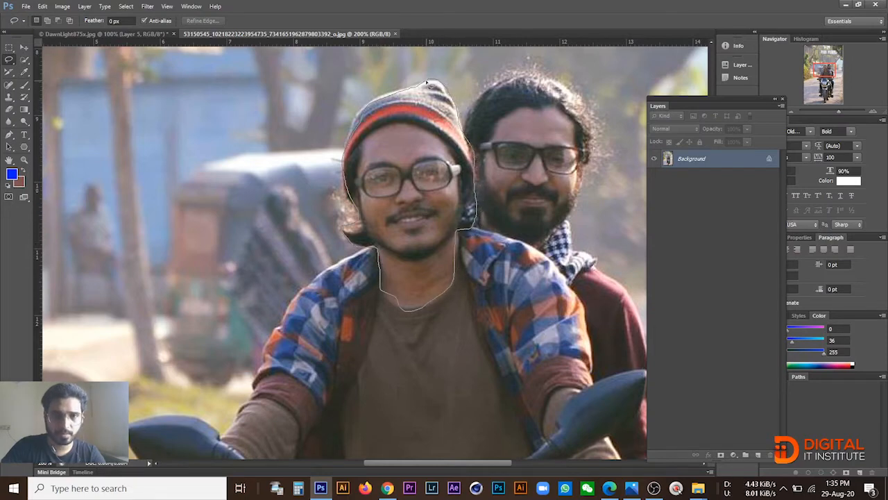
drag(429, 83, 350, 135)
Copy the selected head to a new layer, check the cutout without the Background, and hide the new layer
key(ctrl+c)
key(ctrl+v)
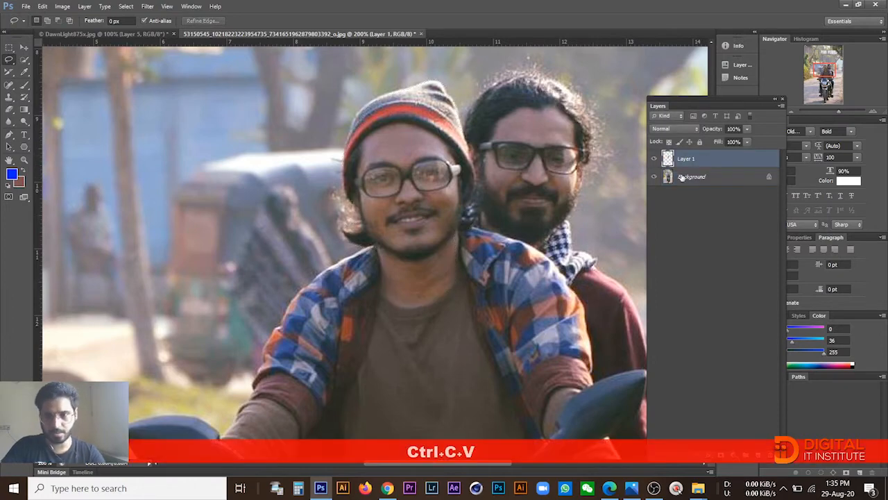
click(654, 177)
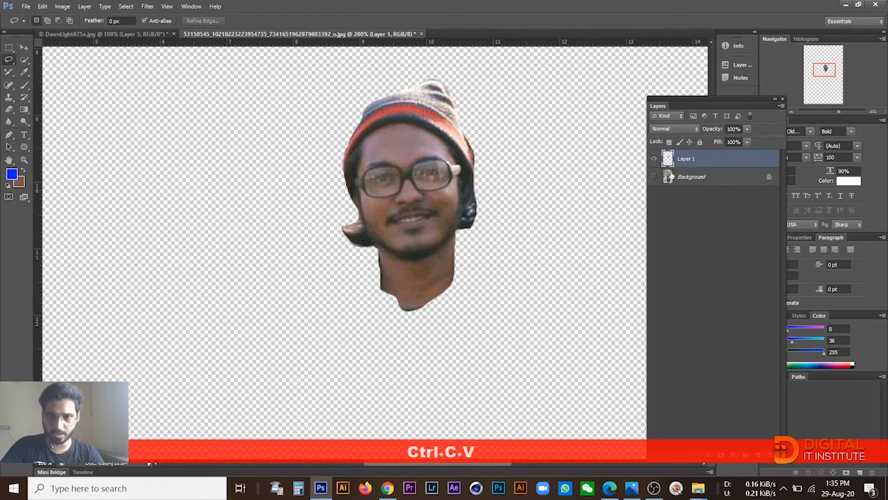
click(653, 176)
click(654, 158)
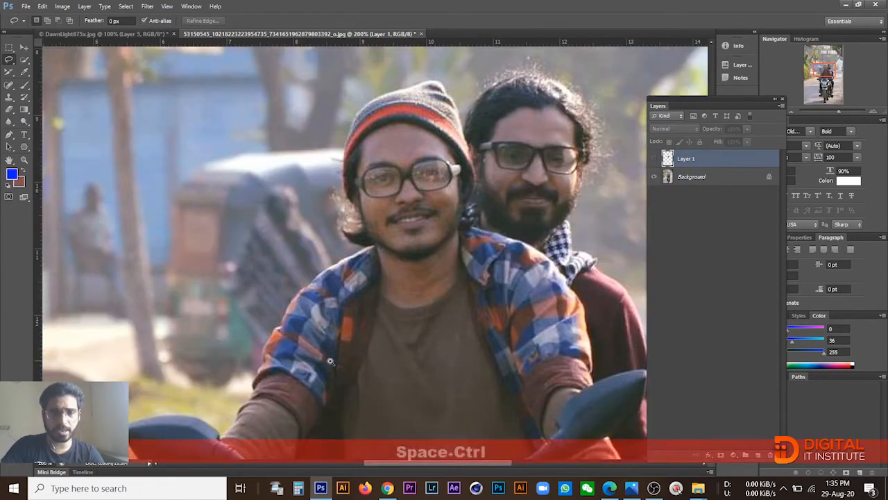
Draw a rough Lasso selection over the front rider's head and deselect it
ctrl+alt+click(330, 361)
ctrl+alt+click(367, 358)
drag(368, 355, 379, 155)
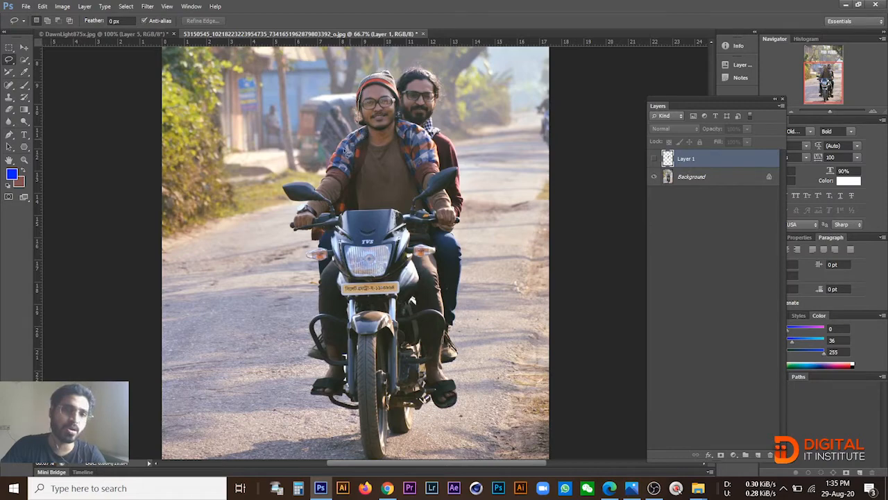
drag(345, 152, 343, 152)
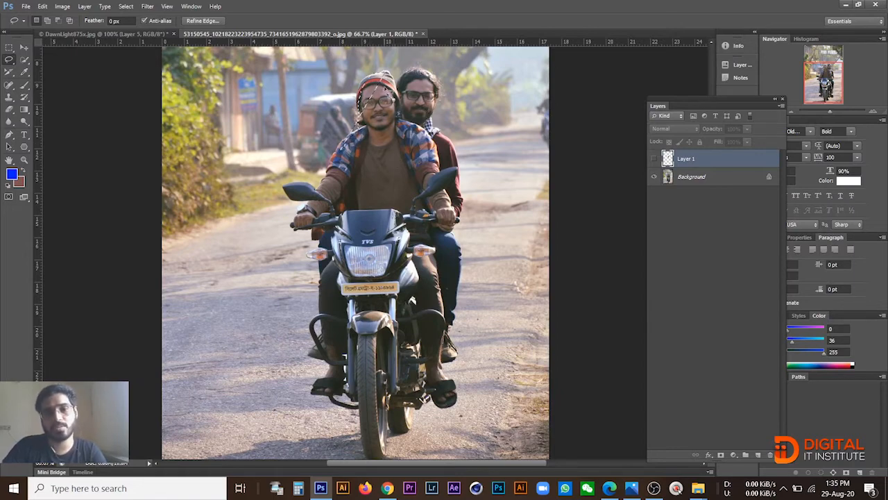
click(218, 126)
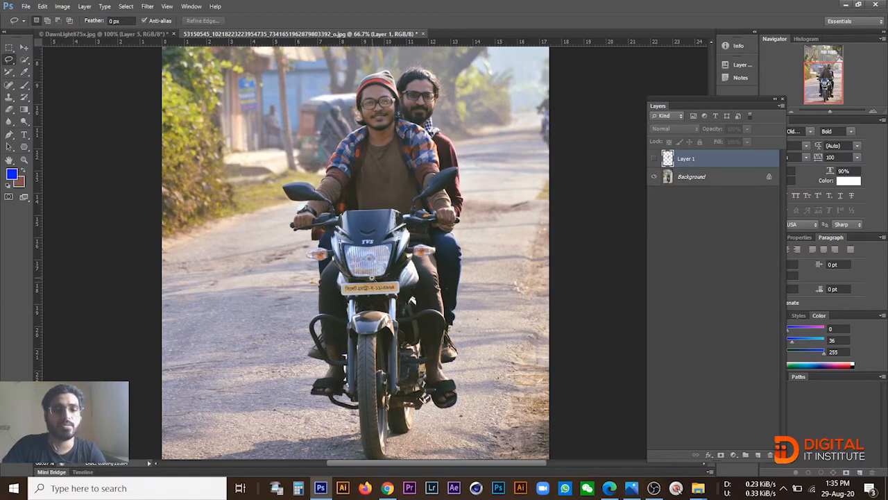
Outline the motorcycle's headlight with a freehand Lasso selection
ctrl+click(368, 286)
ctrl+click(370, 275)
ctrl+click(369, 274)
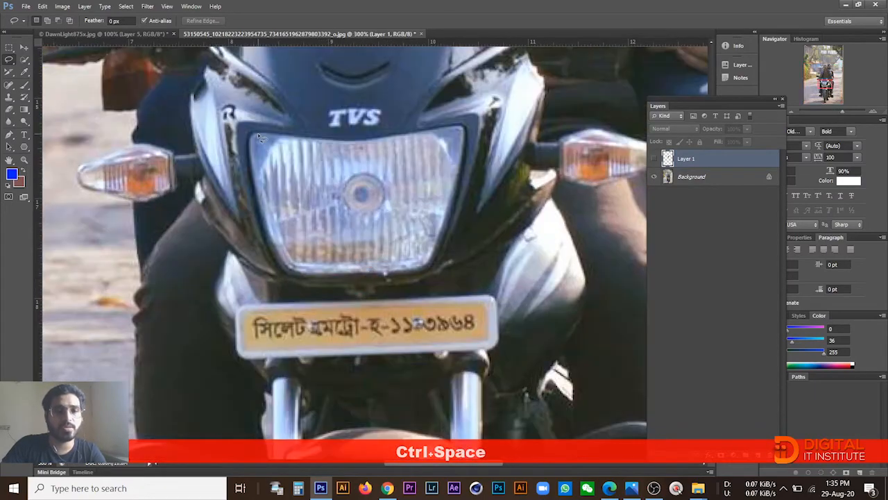
mouse_move(266, 228)
mouse_down()
mouse_move(283, 275)
mouse_move(301, 285)
mouse_move(437, 271)
mouse_up()
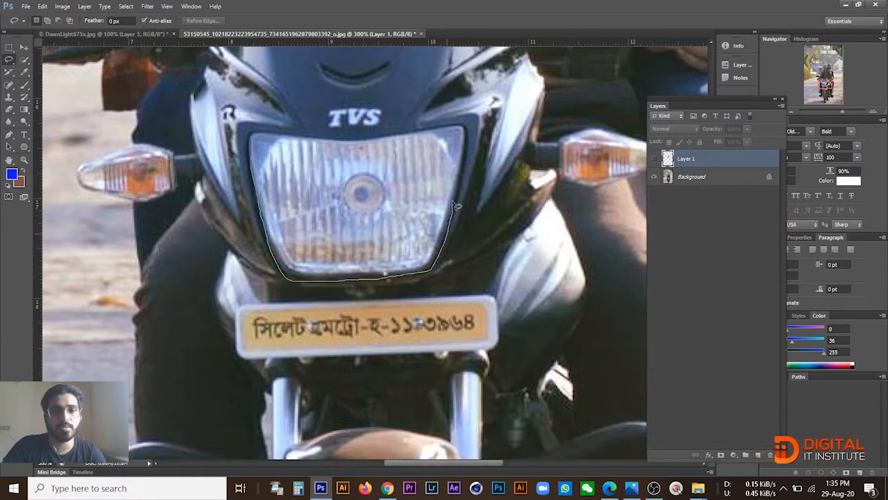
drag(458, 206, 463, 160)
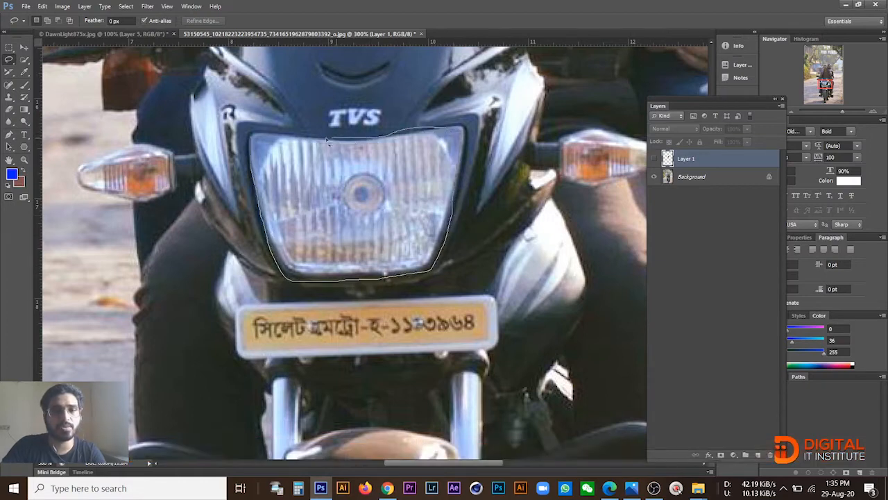
drag(327, 141, 246, 136)
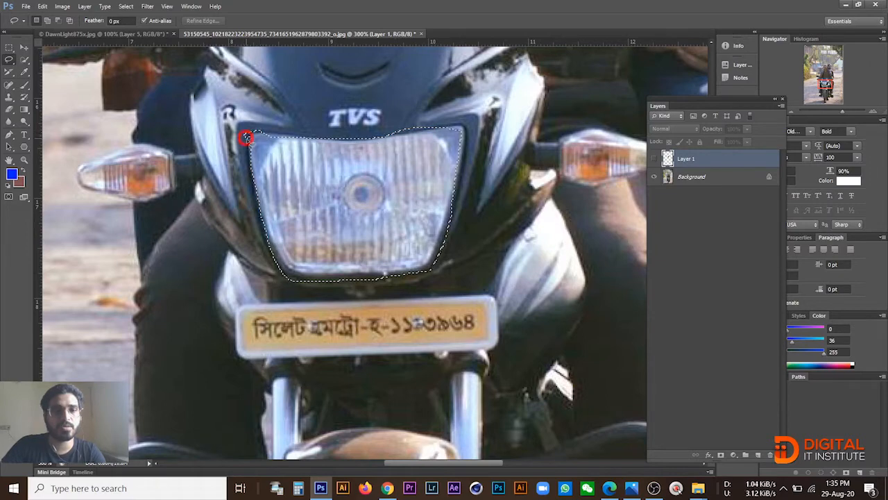
Subtract the stray spur outside the headlight's upper corner from the Lasso selection
key(alt)
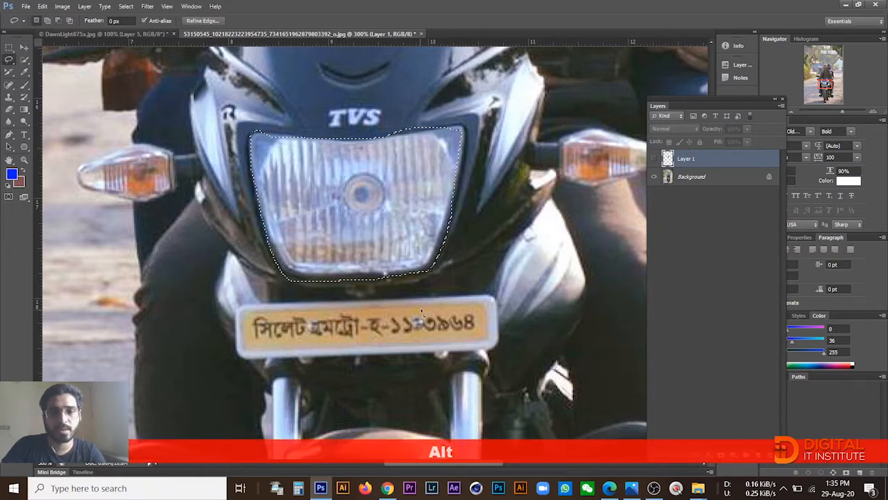
key(ctrl+space)
ctrl+click(401, 264)
key(alt+ctrl+z)
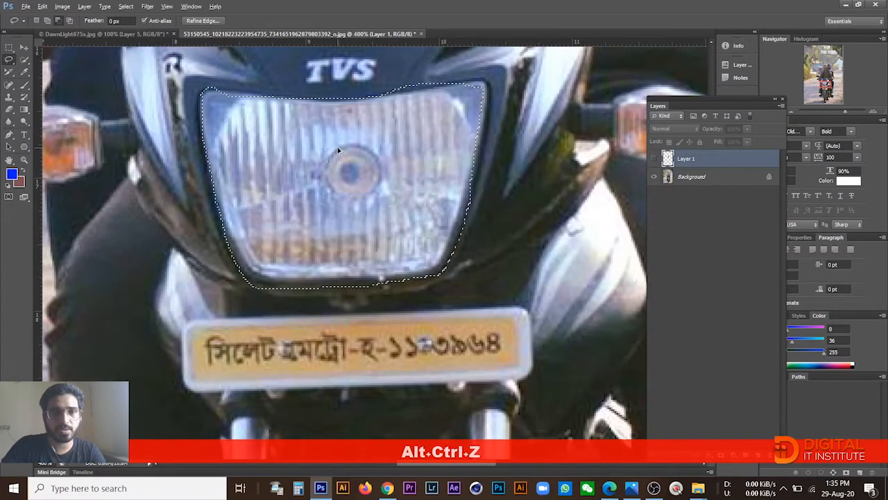
key(space)
drag(339, 151, 359, 208)
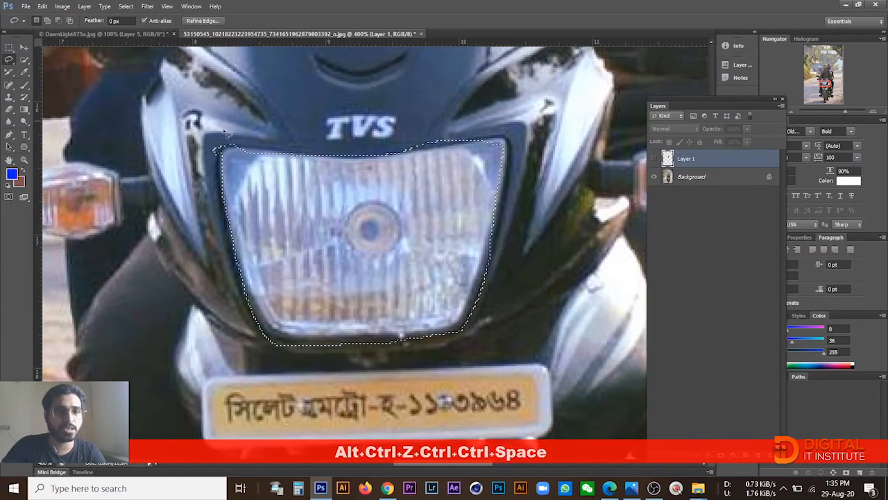
key(alt)
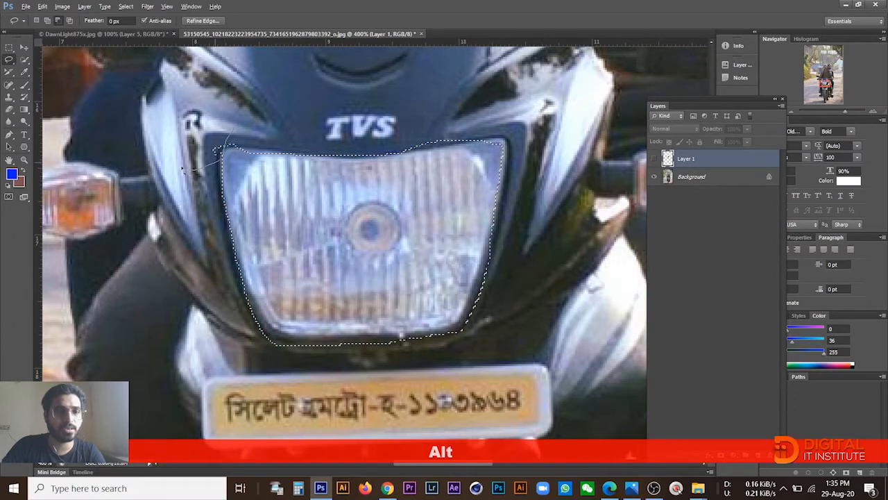
drag(183, 168, 186, 120)
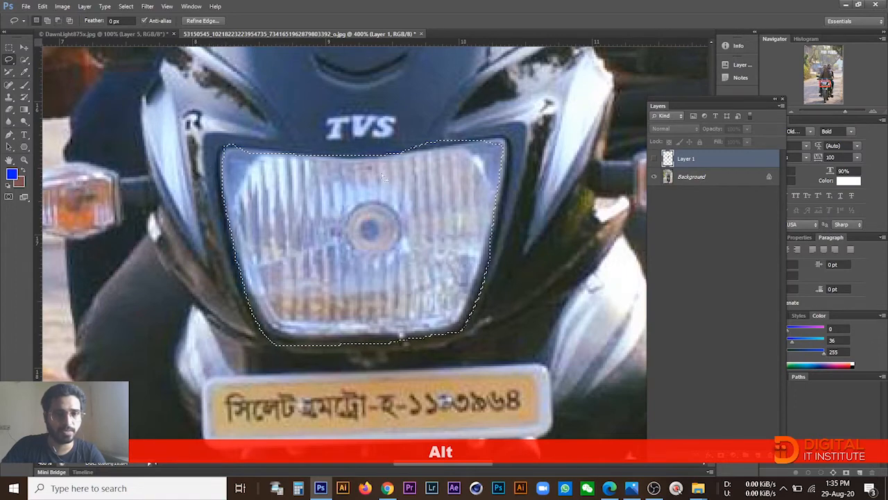
Add the missed upper corner on the headlight's other side to the selection and trim the excess near its lower corner
key(shift)
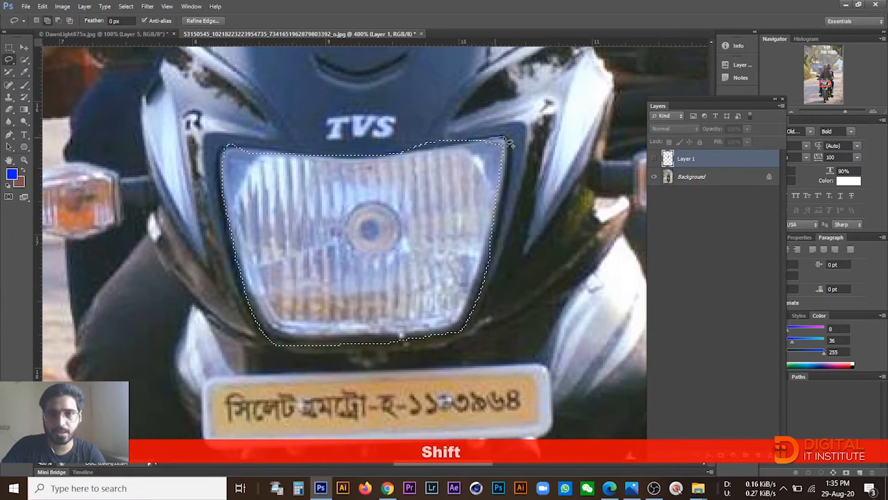
drag(441, 178, 510, 158)
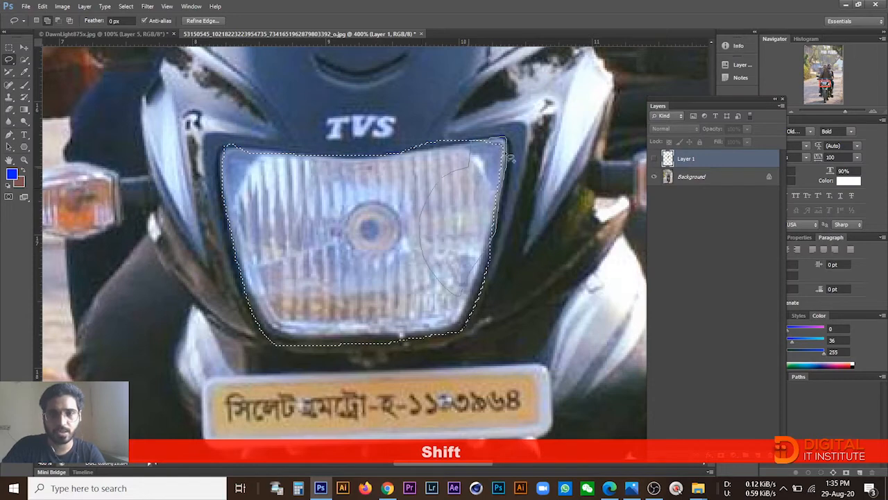
key(shift+alt)
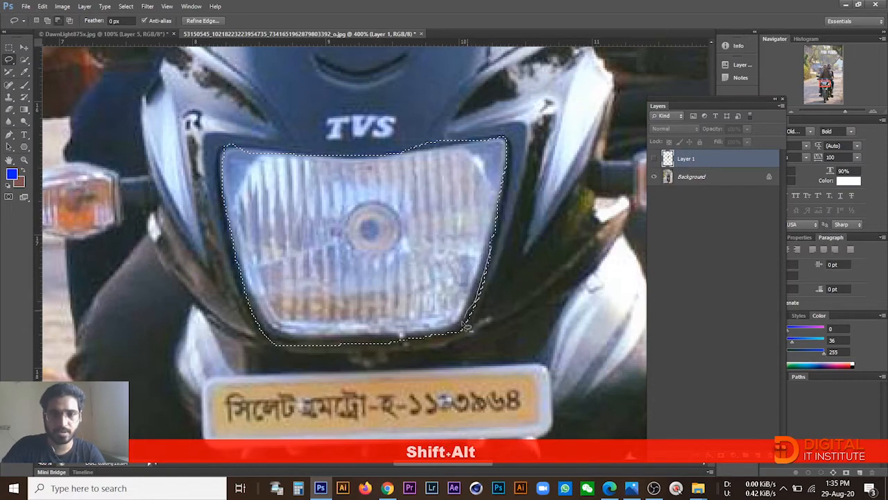
mouse_move(464, 328)
mouse_down()
mouse_move(574, 247)
mouse_move(550, 197)
mouse_up()
Deselect the headlight and delete the hidden layer holding the copied head
ctrl+alt+click(374, 295)
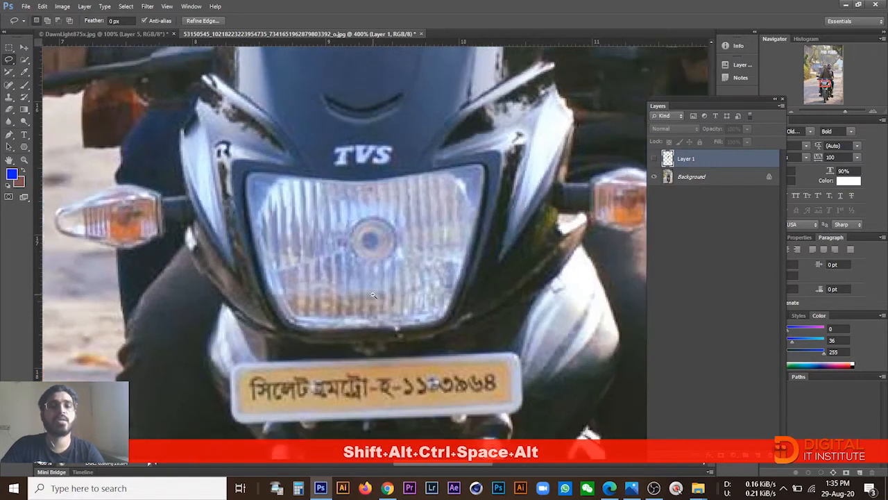
ctrl+alt+click(373, 295)
ctrl+alt+click(374, 295)
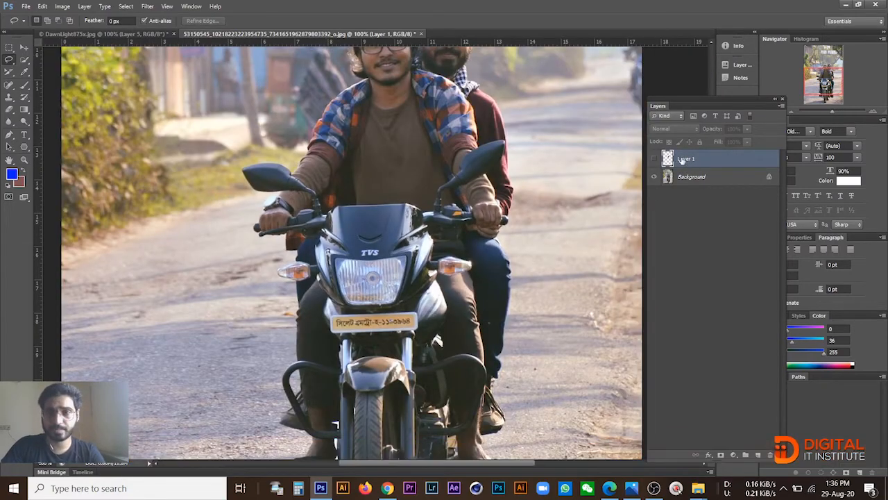
drag(683, 161, 770, 455)
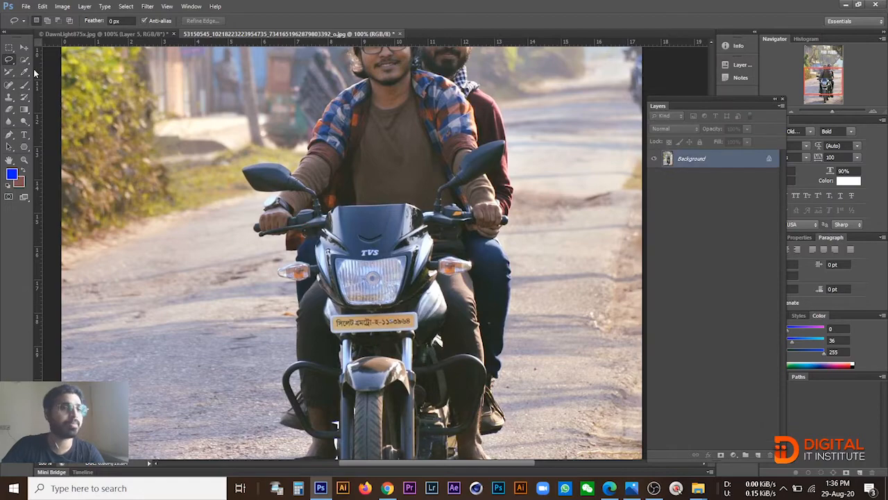
Outline the motorcycle's headlight with a closed Polygonal Lasso selection, placing points at its corners and along its edges
right_click(9, 61)
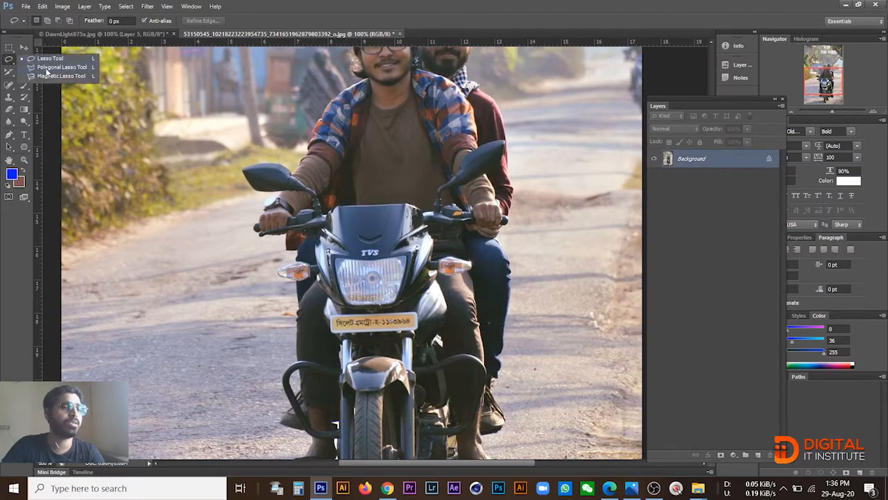
click(80, 68)
ctrl+click(347, 253)
ctrl+click(347, 253)
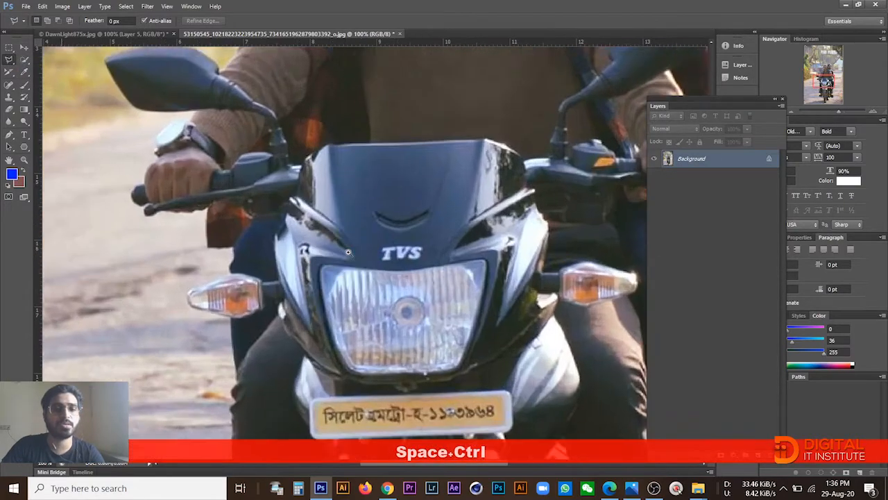
mouse_move(423, 351)
mouse_down()
mouse_move(389, 268)
mouse_move(392, 282)
mouse_up()
ctrl+click(389, 268)
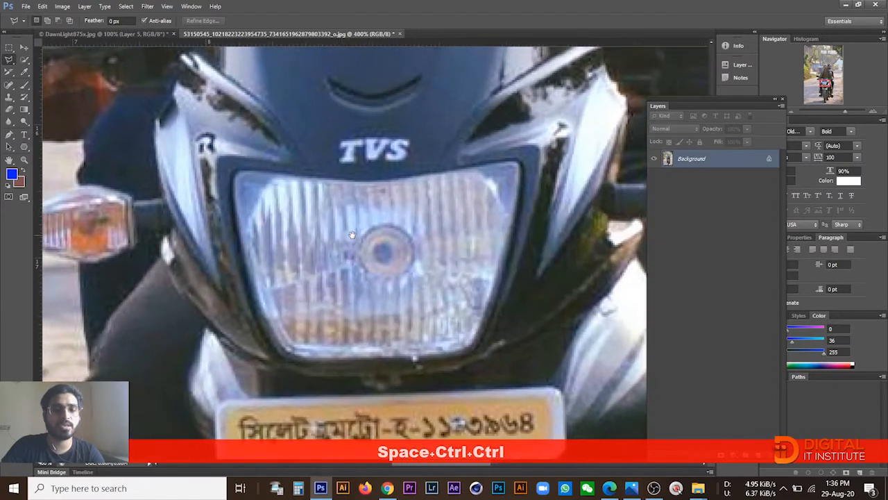
click(238, 171)
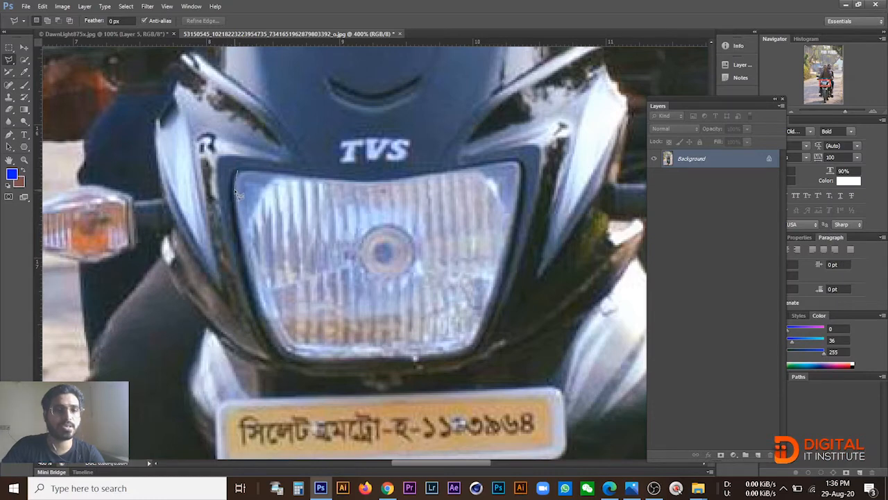
click(235, 185)
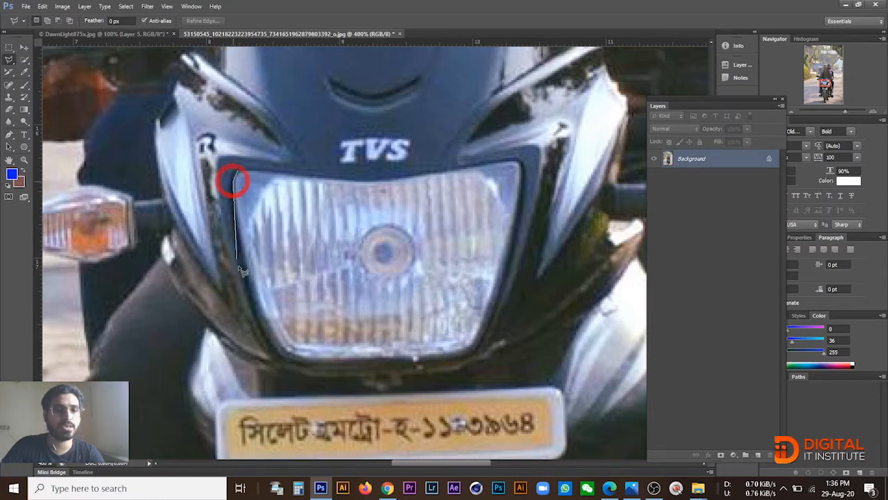
click(275, 344)
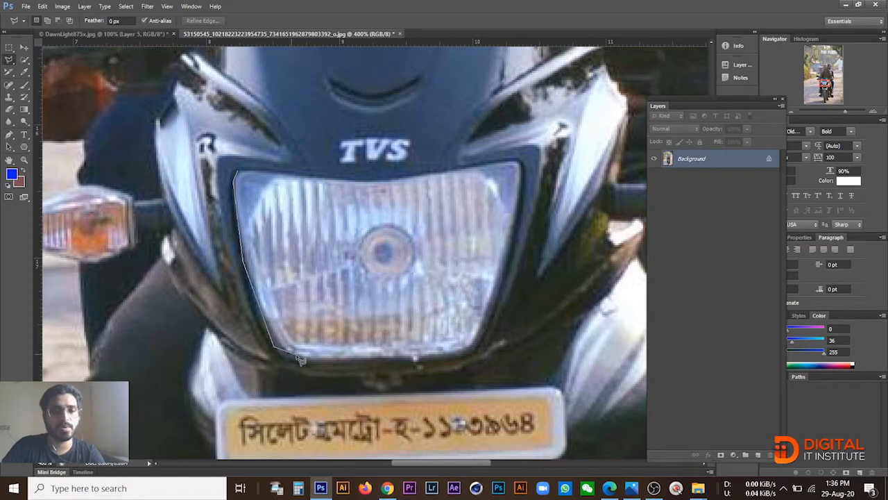
click(295, 357)
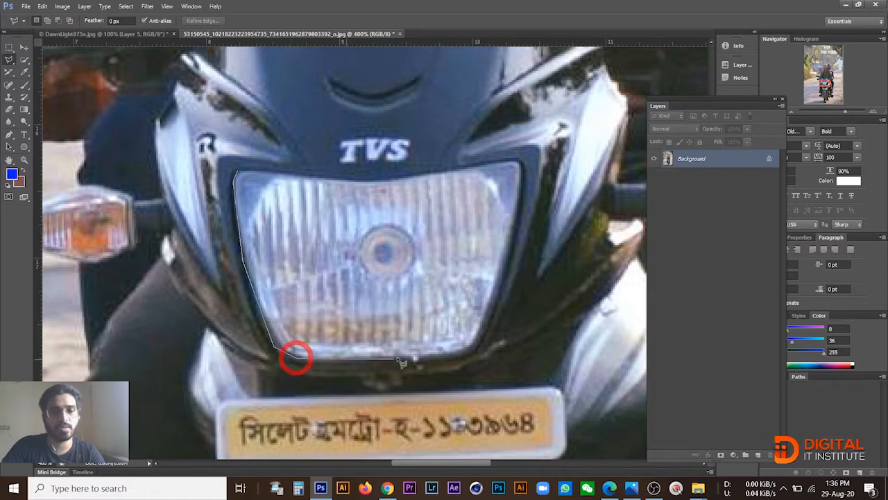
click(468, 356)
click(484, 339)
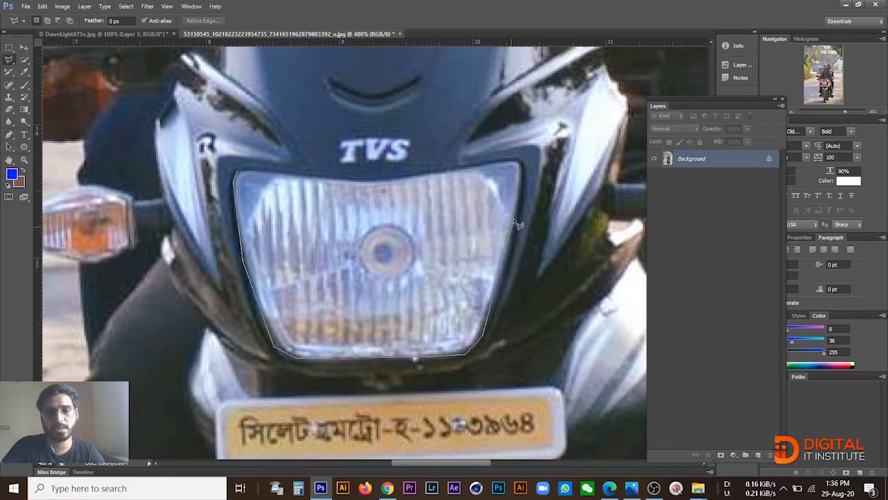
click(520, 161)
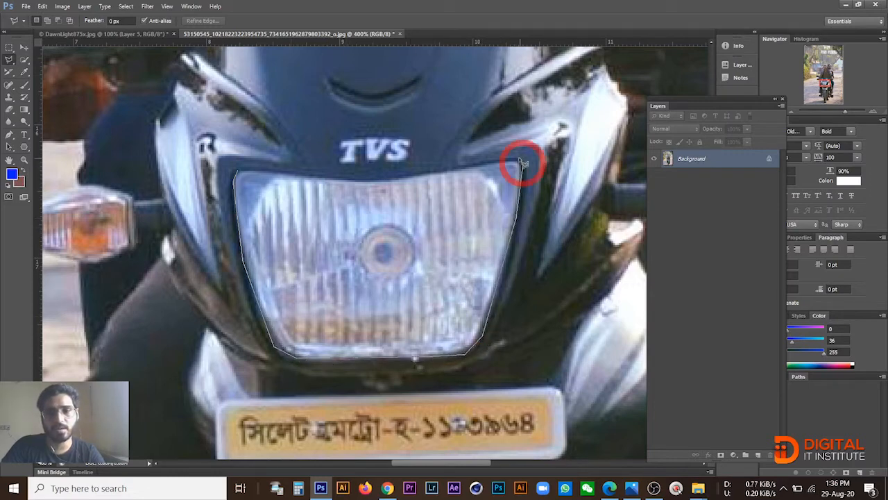
click(236, 172)
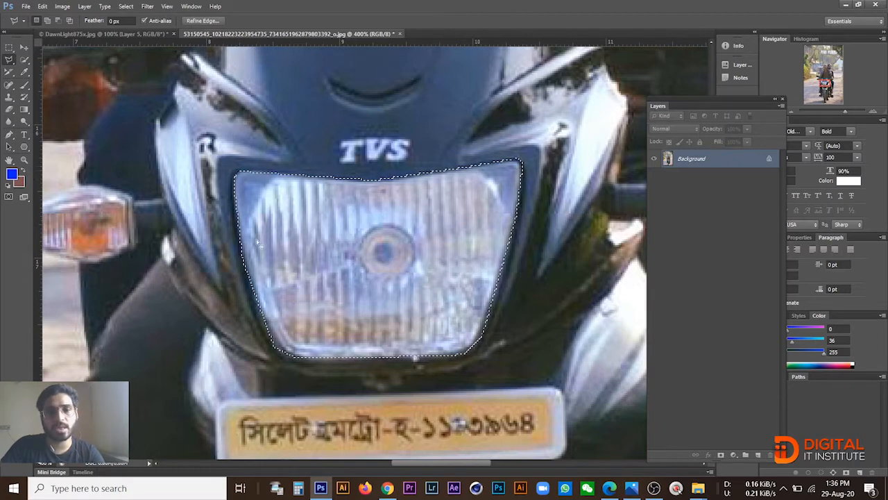
Try to outline the motorcycle mirror beside the watch-wearing hand with the Polygonal Lasso
ctrl+alt+click(424, 378)
ctrl+alt+click(423, 379)
ctrl+alt+click(340, 172)
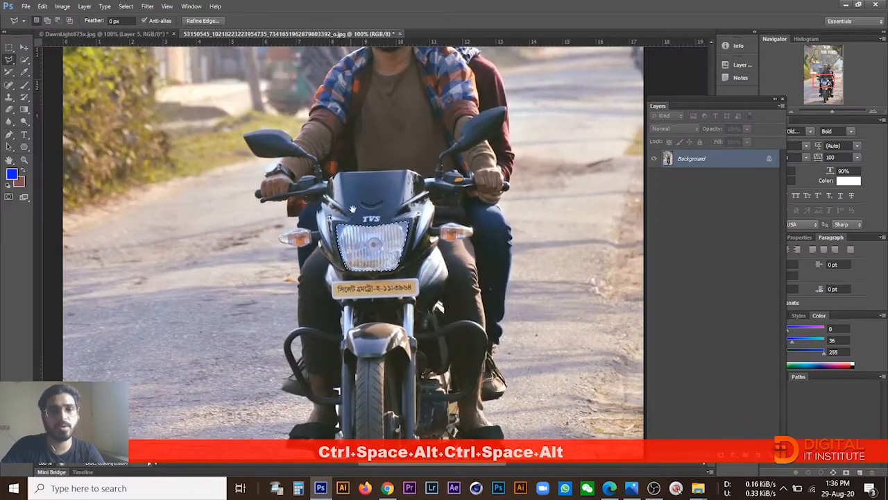
ctrl+click(313, 149)
drag(329, 170, 632, 227)
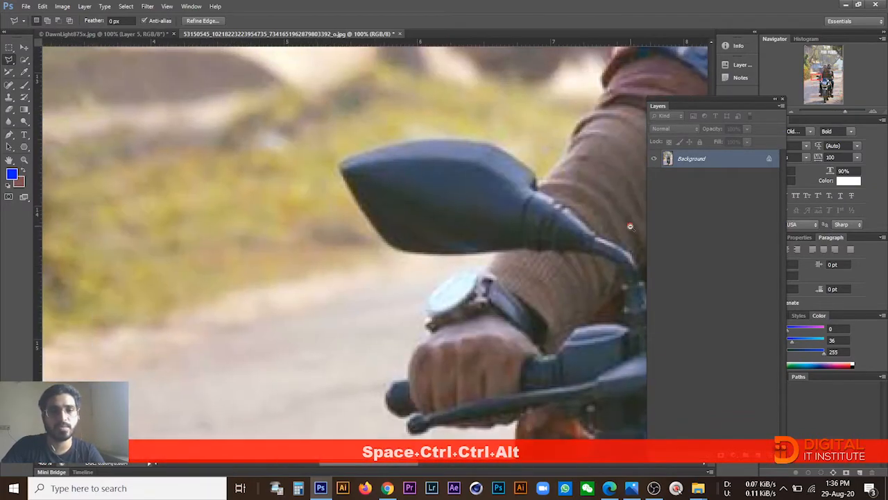
ctrl+alt+click(533, 253)
click(390, 188)
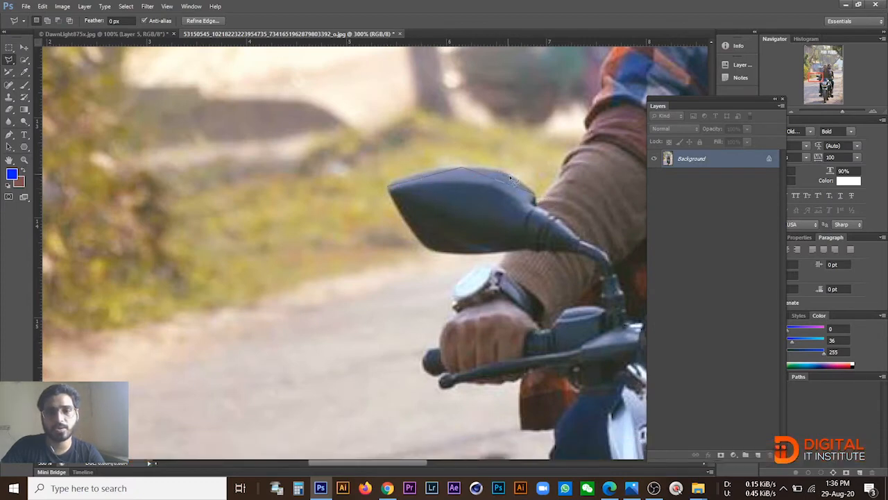
click(534, 248)
click(444, 252)
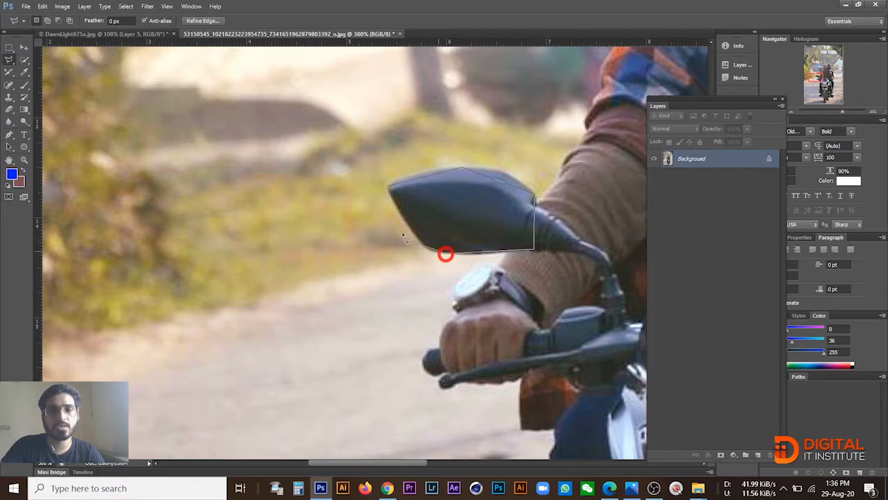
click(412, 227)
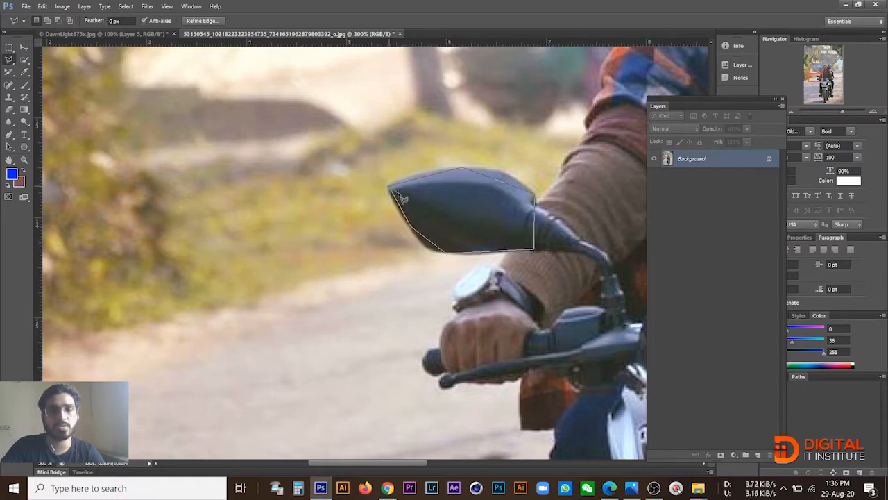
ctrl+alt+click(369, 185)
ctrl+alt+click(369, 185)
ctrl+alt+click(369, 186)
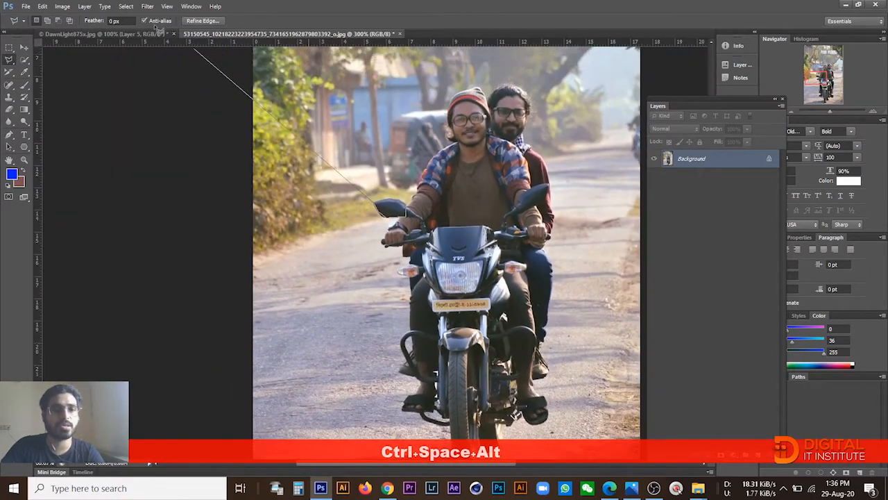
click(134, 40)
key(Escape)
click(428, 247)
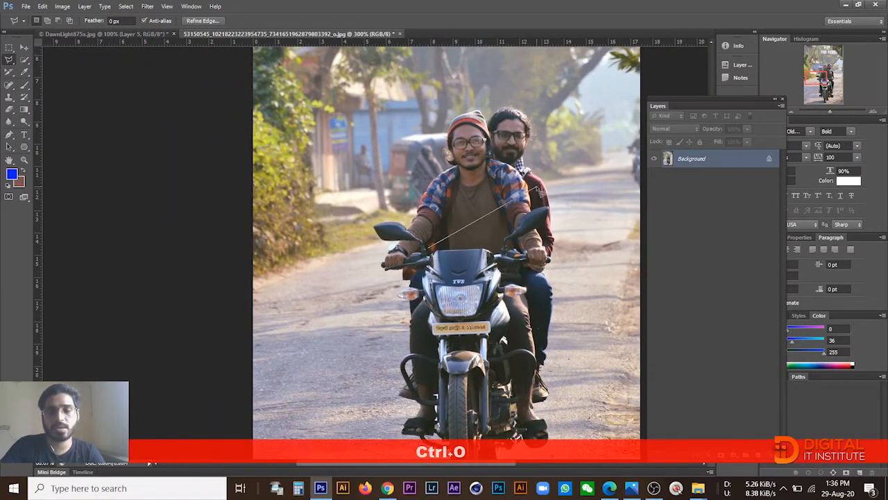
click(536, 187)
click(11, 48)
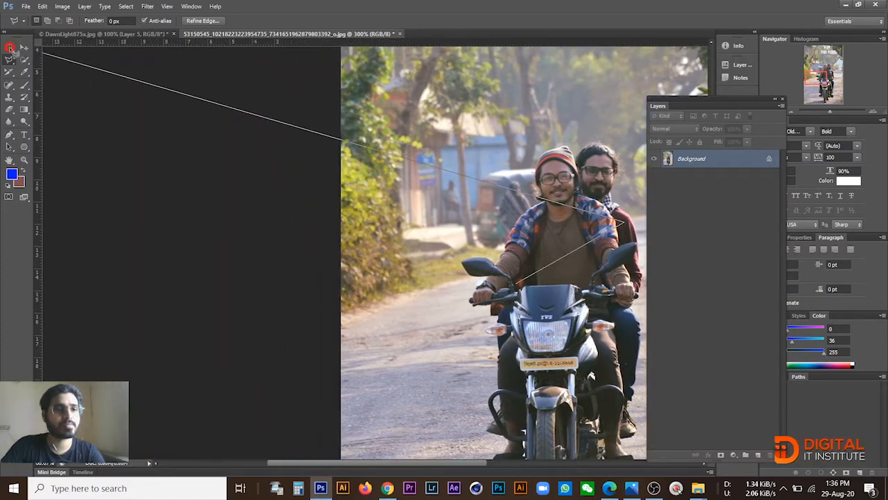
click(12, 50)
double_click(343, 155)
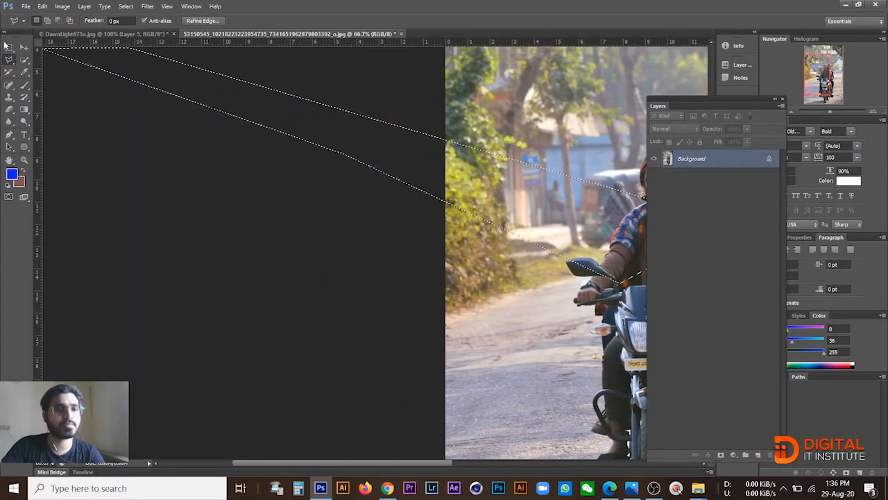
click(10, 47)
key(ctrl+d)
Open the staircase hall photo c0d27cfe11d6469c9eb28eeb4683bd49.jpg from the LIGHTROOM folder on the Desktop
drag(549, 163, 327, 154)
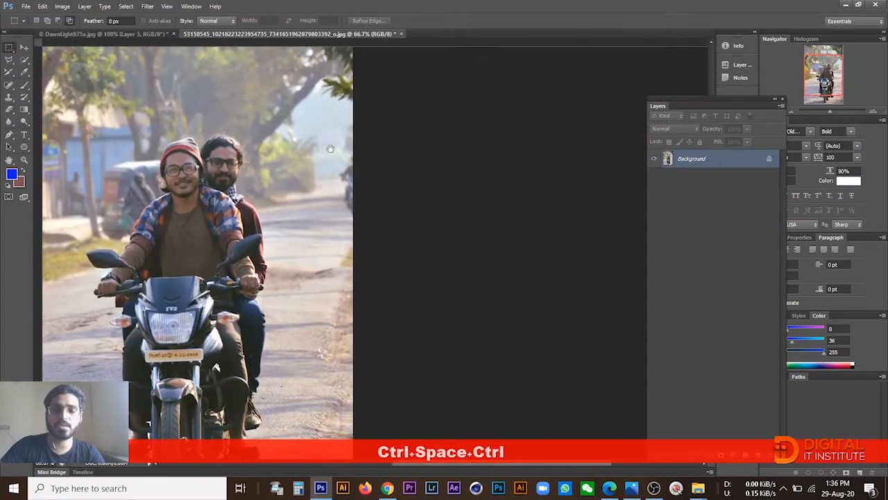
key(ctrl+o)
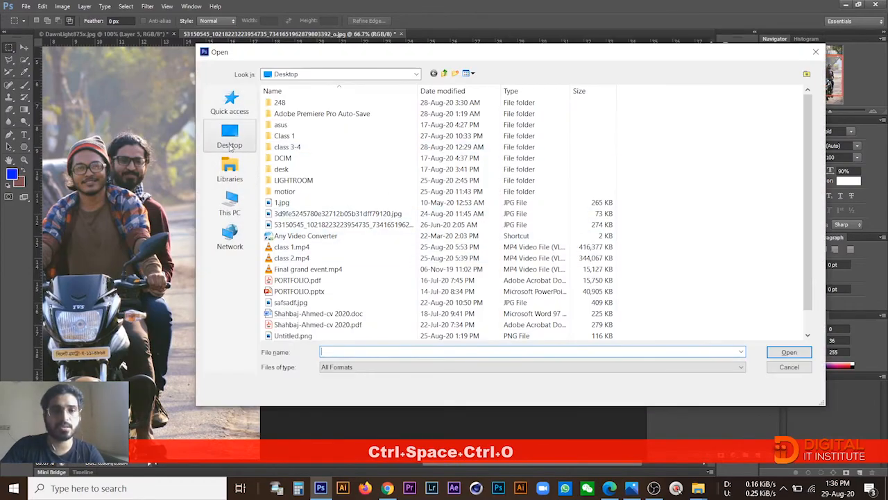
click(230, 138)
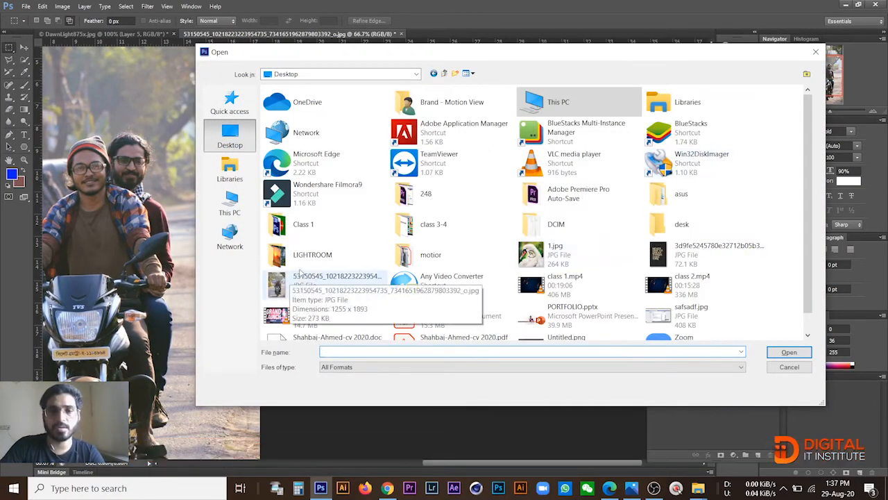
double_click(316, 254)
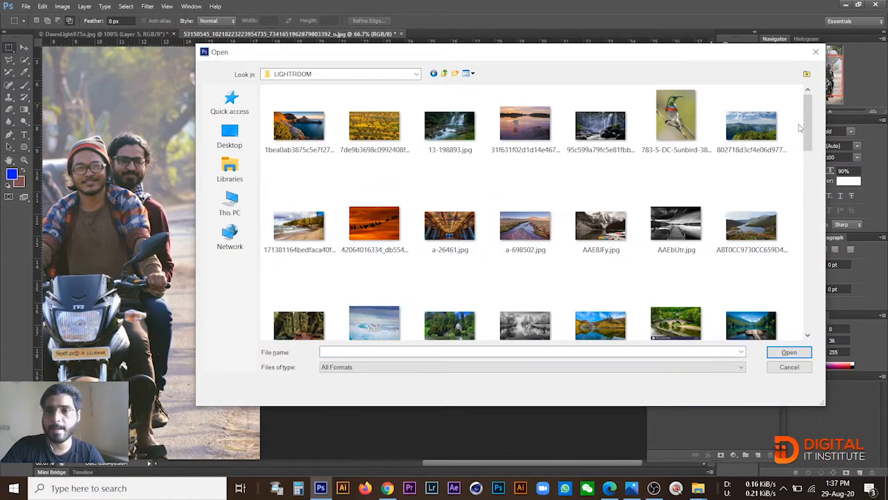
drag(807, 124, 809, 193)
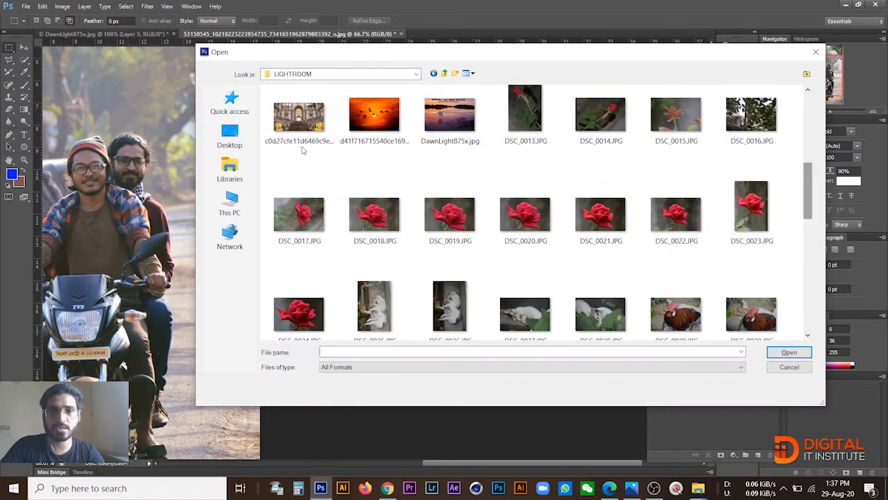
click(299, 112)
click(789, 352)
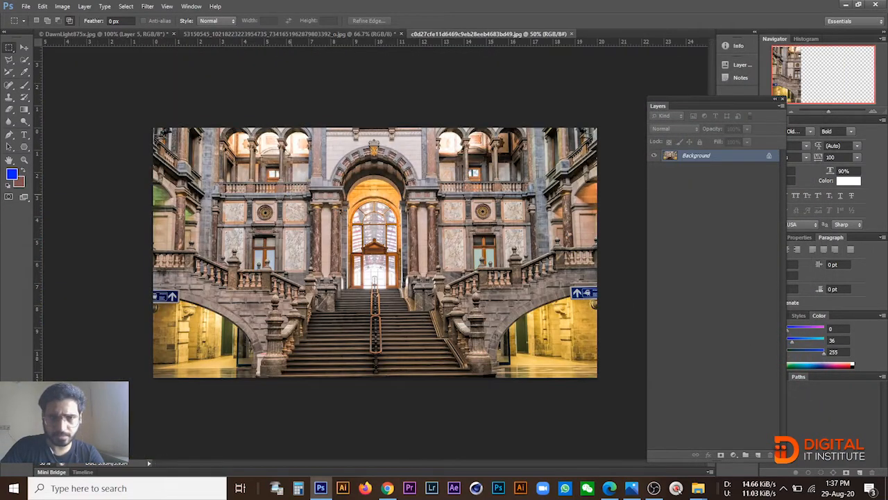
Select the tall marble wall panel between the window and the columns with the Polygonal Lasso, placing points at its four corners
key(ctrl+space)
click(309, 196)
ctrl+click(230, 194)
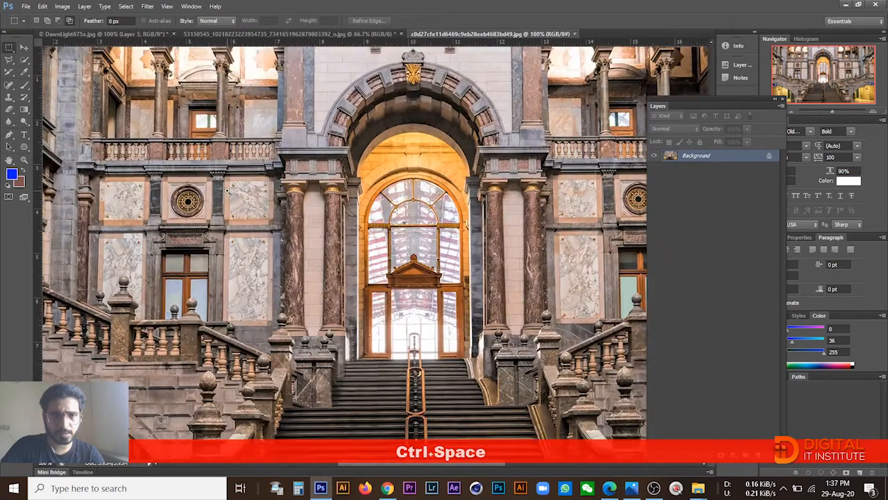
drag(308, 264, 371, 152)
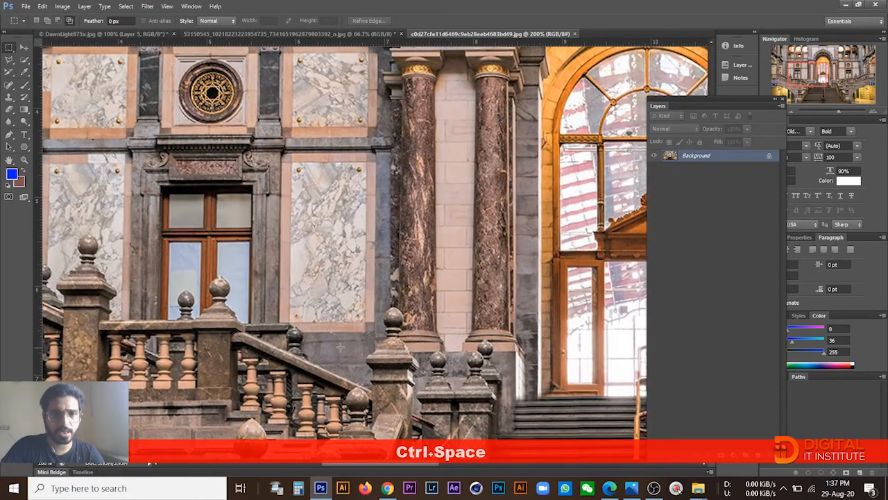
click(9, 60)
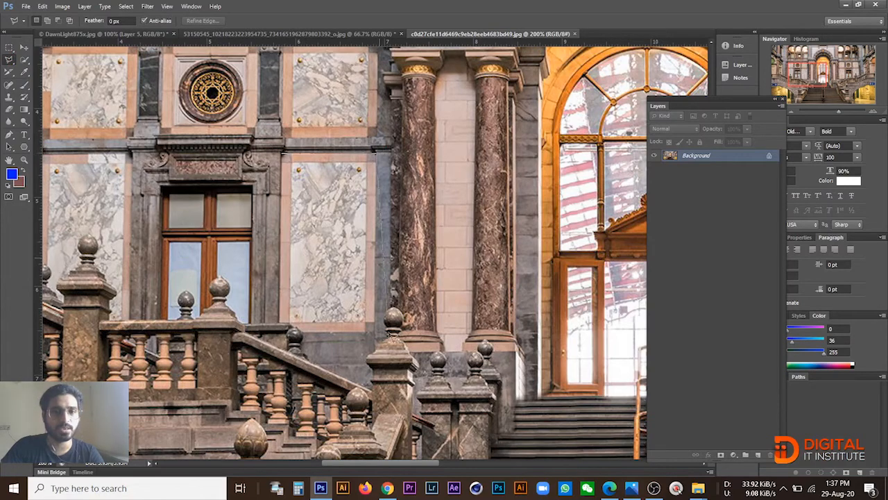
click(282, 331)
click(281, 153)
click(376, 152)
click(376, 332)
click(282, 331)
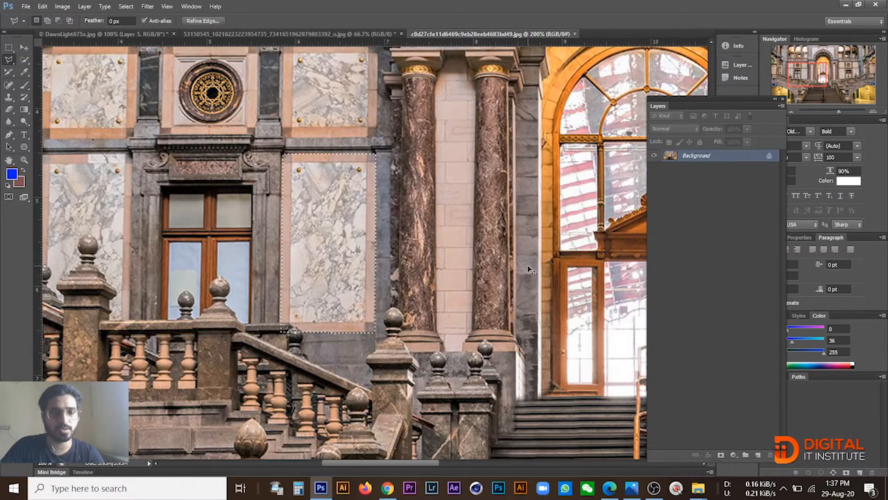
Copy and paste the selected marble panel onto its own layer, checking it by briefly hiding the Background layer
key(ctrl+c)
key(ctrl+v)
click(654, 167)
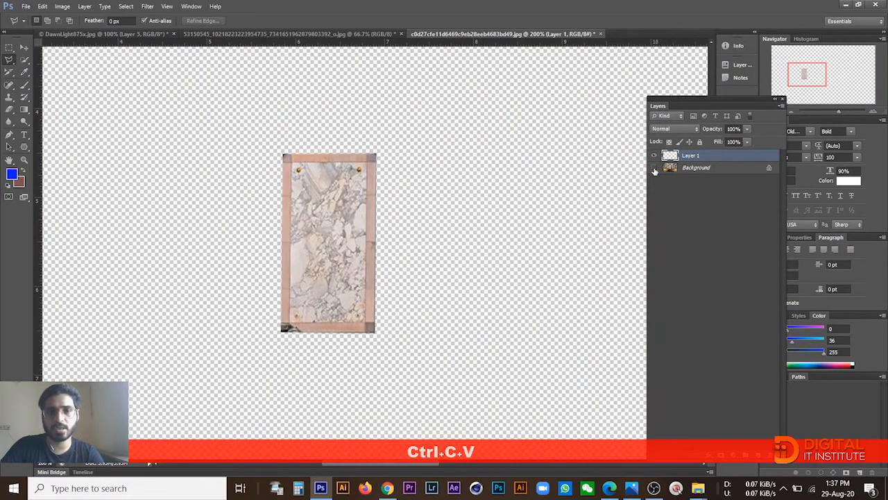
click(654, 167)
ctrl+alt+click(390, 330)
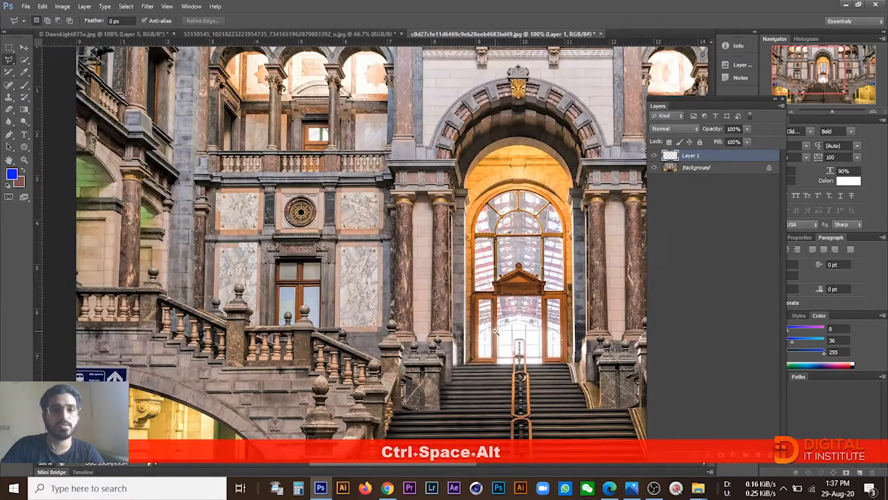
drag(503, 309, 404, 252)
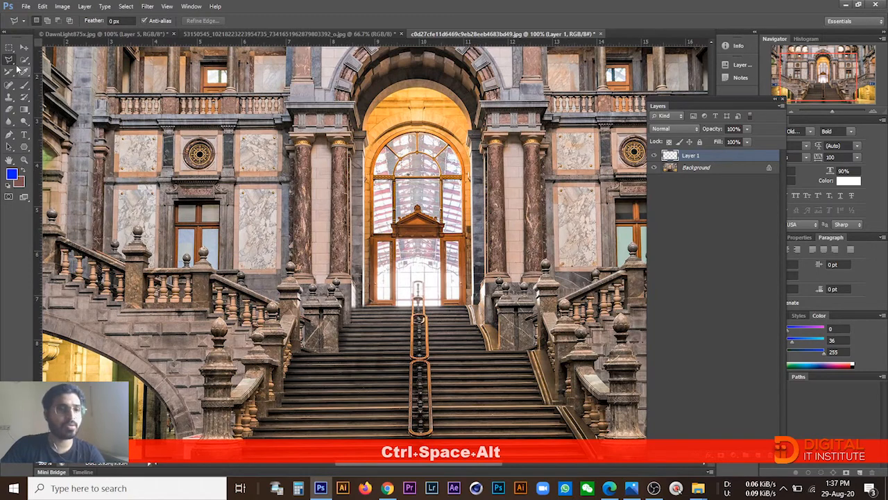
In the motorcycle photo, trace a closed Magnetic Lasso selection around the front rider's hat, head, shoulder and sleeve, crossing his shirt
click(11, 61)
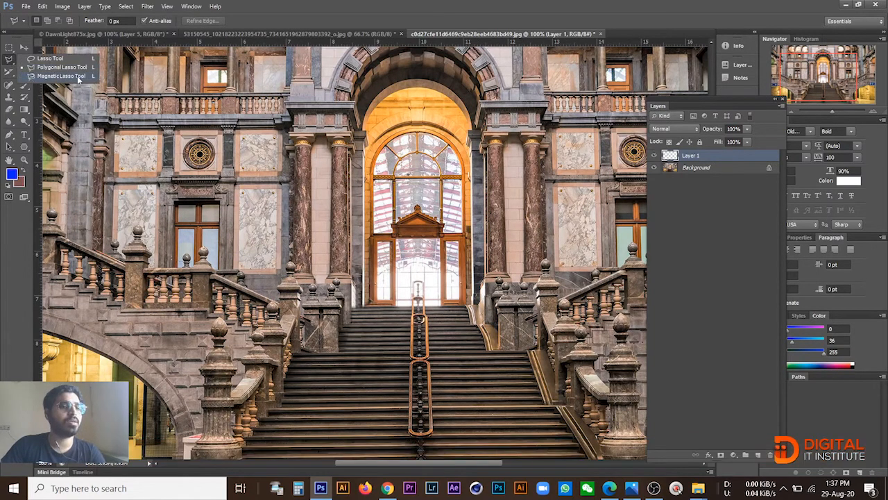
click(78, 77)
click(350, 33)
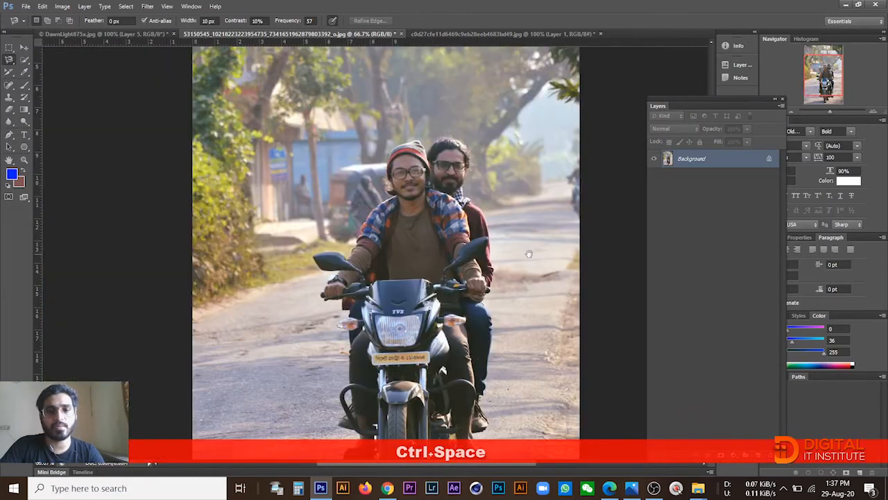
ctrl+click(527, 252)
ctrl+click(356, 161)
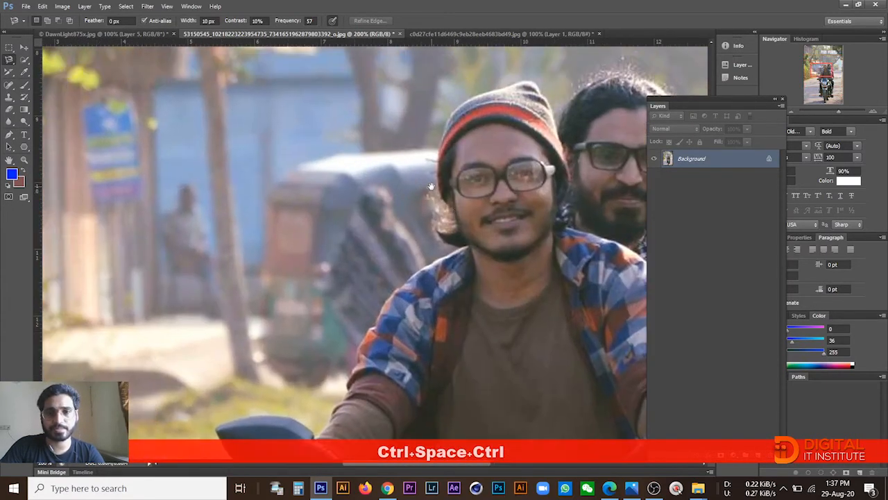
ctrl+click(432, 186)
click(525, 81)
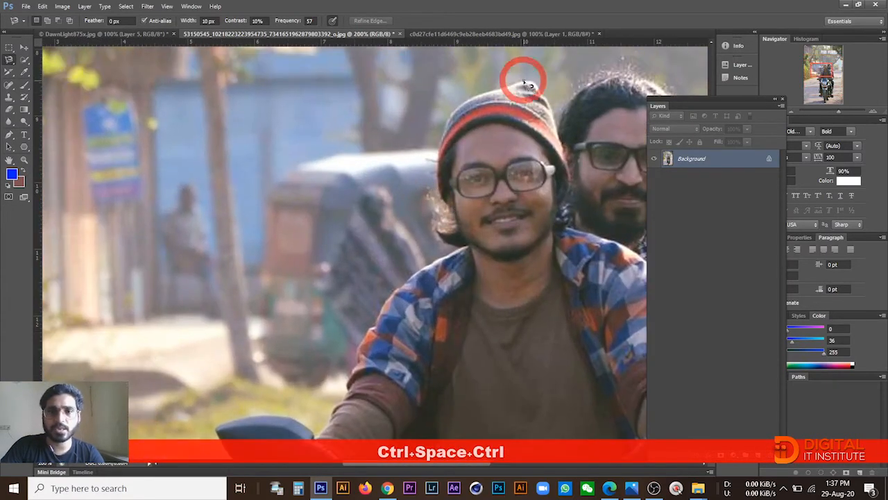
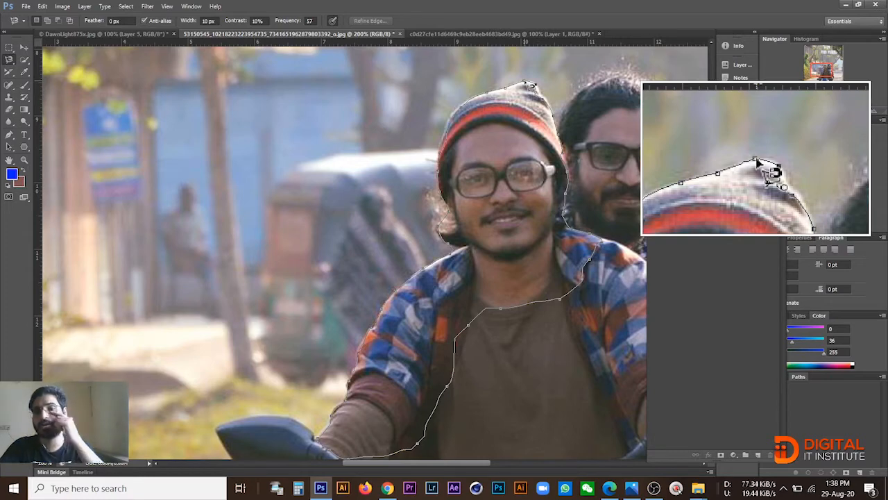
click(525, 81)
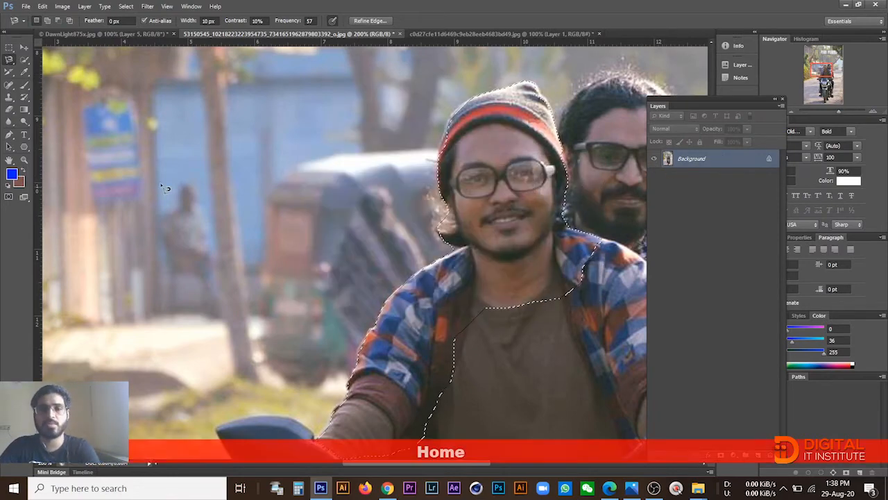
Draw a closed Magnetic Lasso selection around the blurred tree trunk and parked vehicle in the background beside the front rider
click(205, 130)
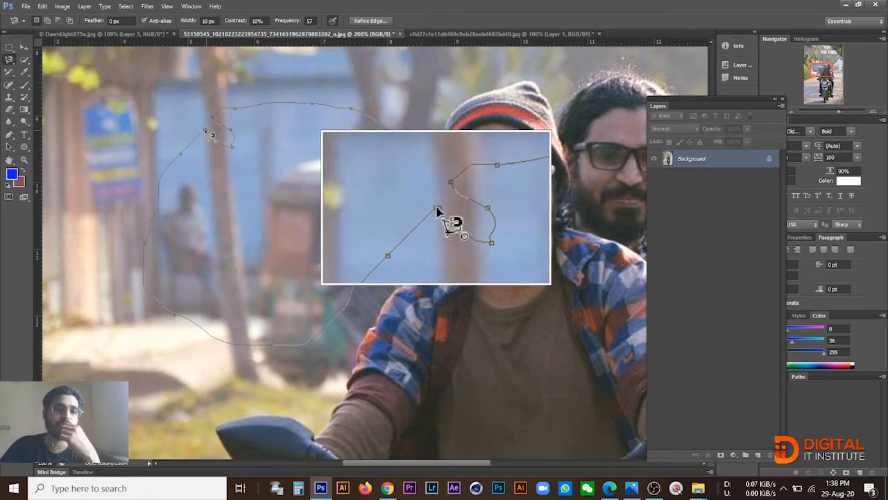
click(207, 131)
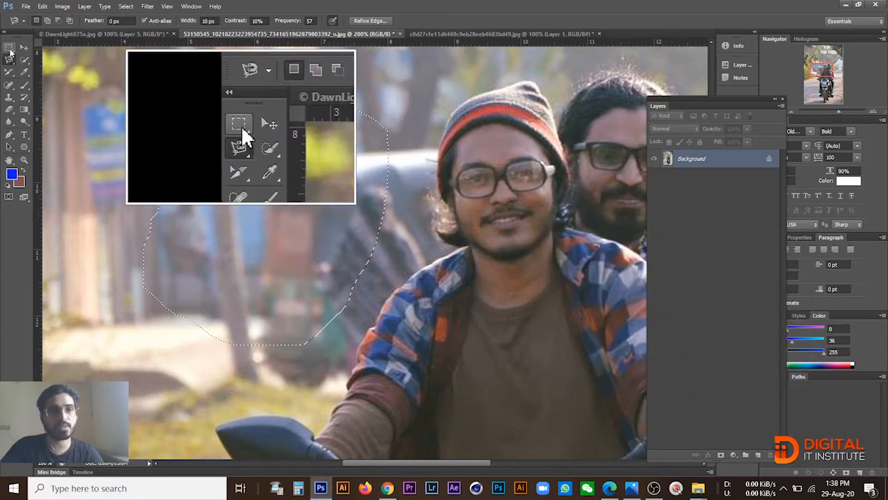
Activate the Lasso, Quick Selection and Rectangular Marquee tools in turn to recap the selection tools
right_click(9, 59)
click(41, 61)
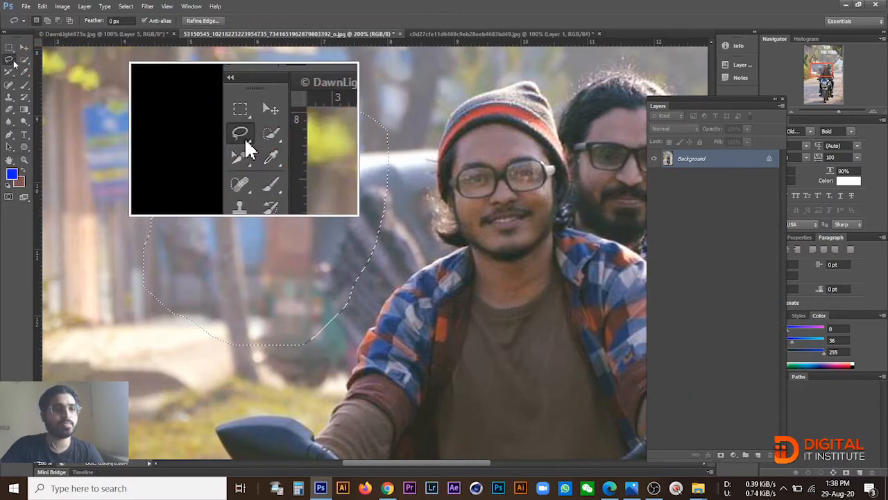
click(24, 60)
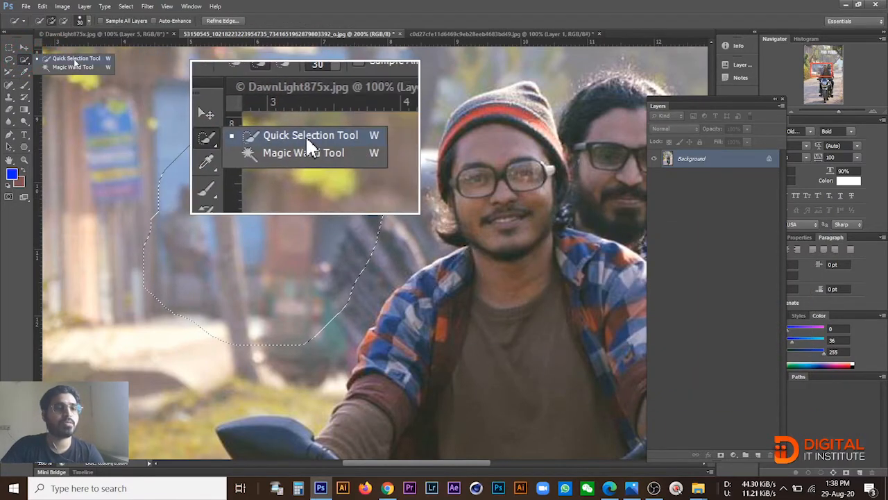
click(9, 47)
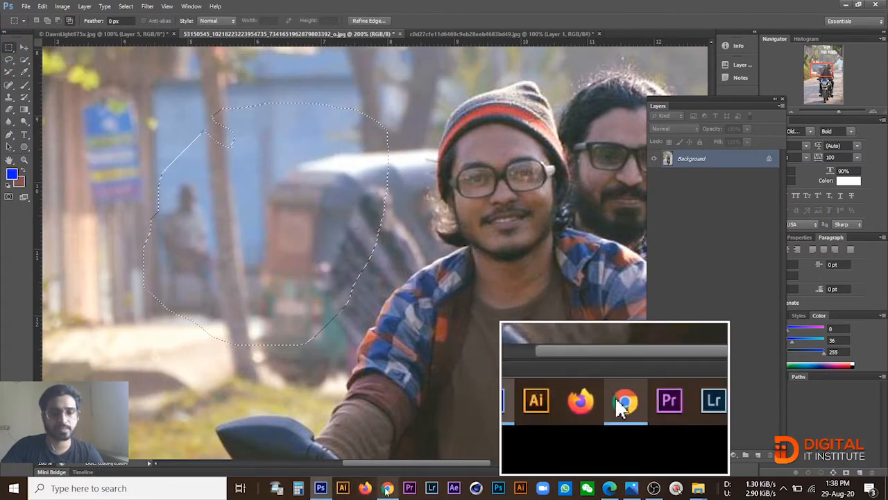
Switch to Chrome and review the Class-3 to Class-6 Photoshop topics in graphic-design-JAN-2020.pdf
click(386, 488)
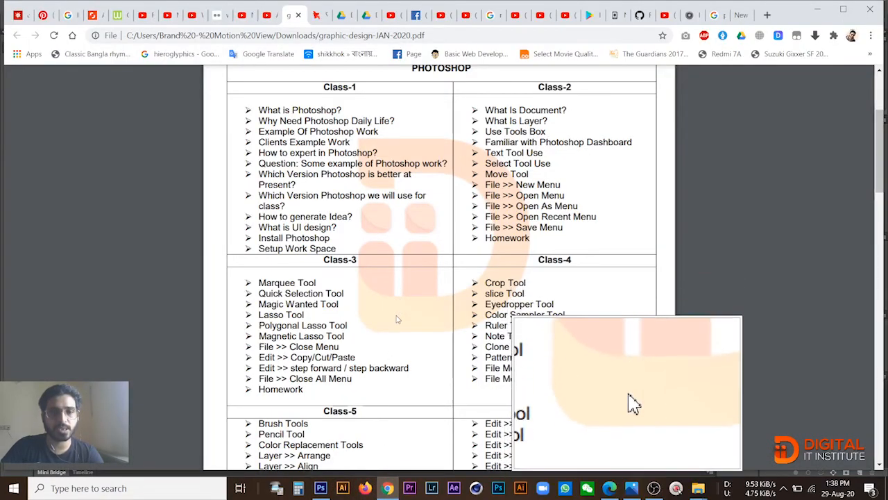
scroll(469, 345, down, 2)
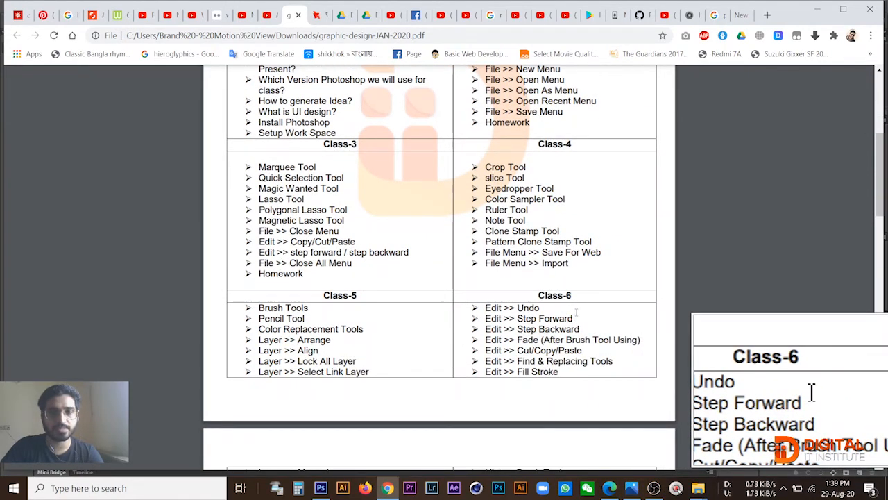
Finish reviewing the syllabus, return to Photoshop and deselect the background area around the tree trunk and parked vehicle
scroll(576, 312, down, 2)
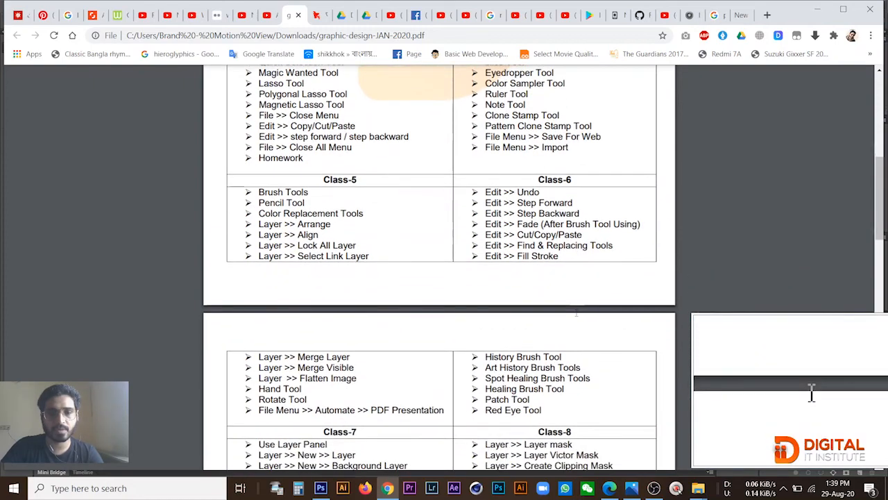
scroll(576, 313, up, 4)
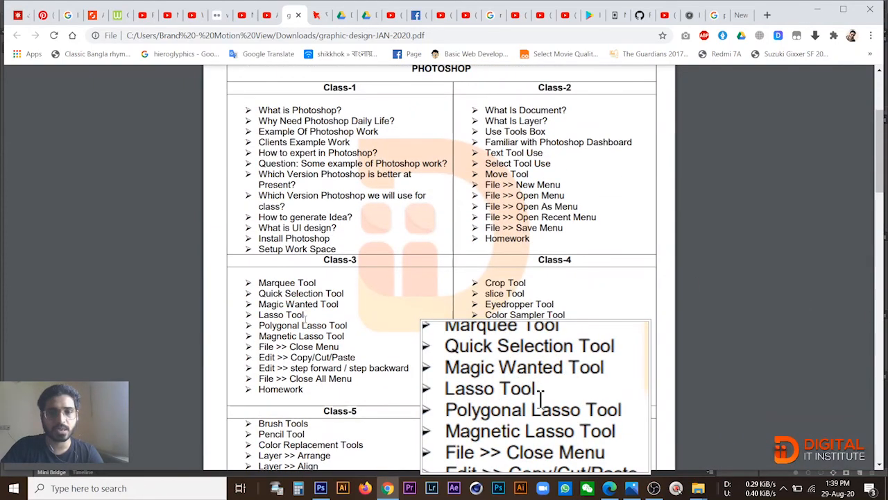
click(321, 488)
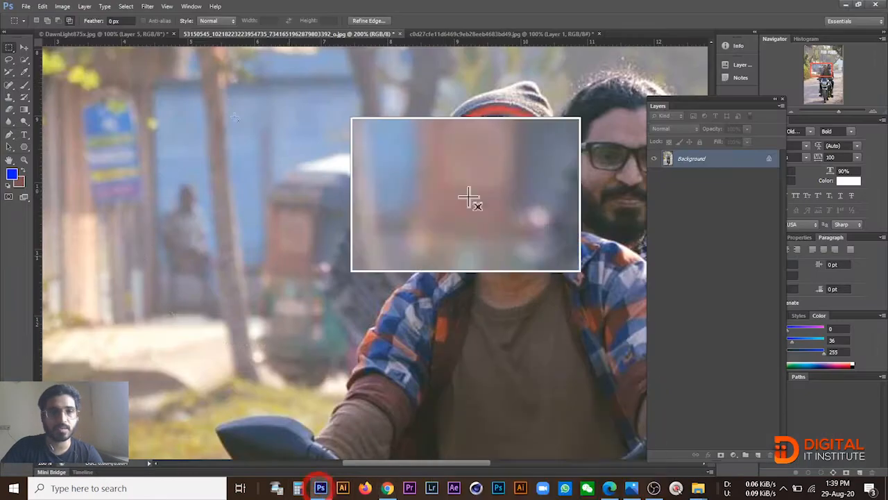
click(24, 61)
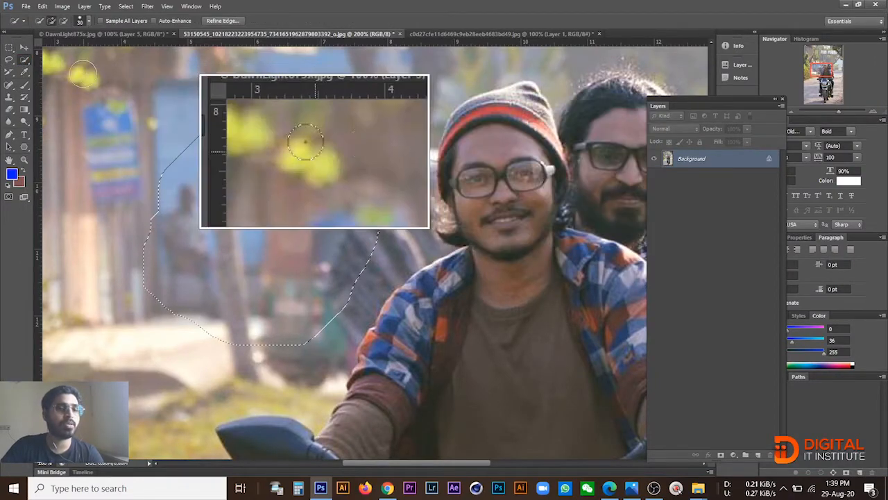
click(6, 52)
click(293, 129)
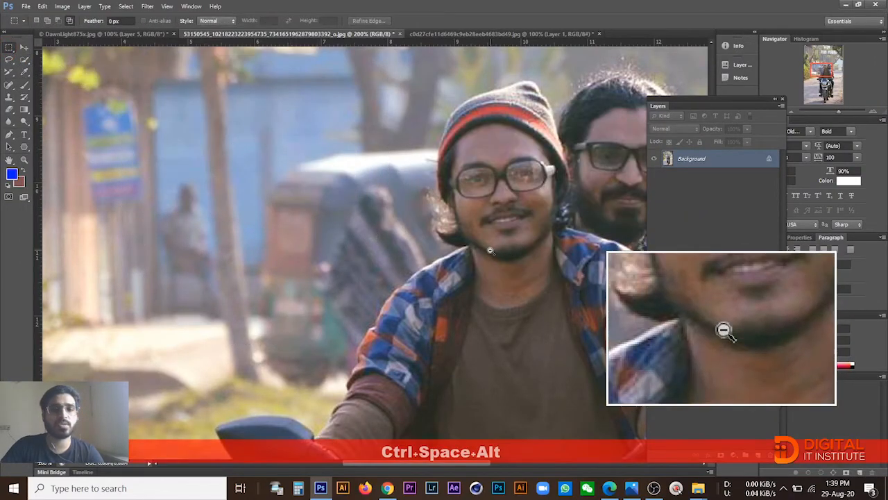
Look through the other open images and, in DawnLight875x.jpg, show the Background layer and hide Layer 5
ctrl+alt+click(491, 253)
drag(481, 291, 334, 163)
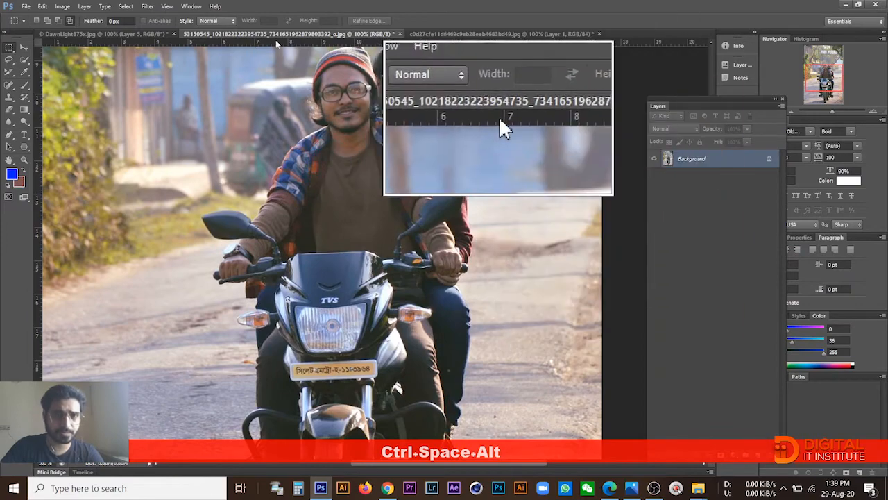
click(453, 39)
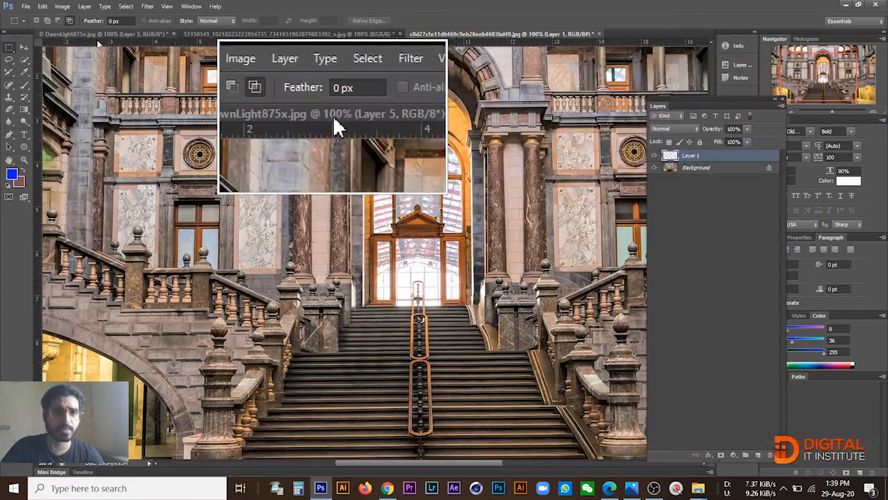
click(62, 34)
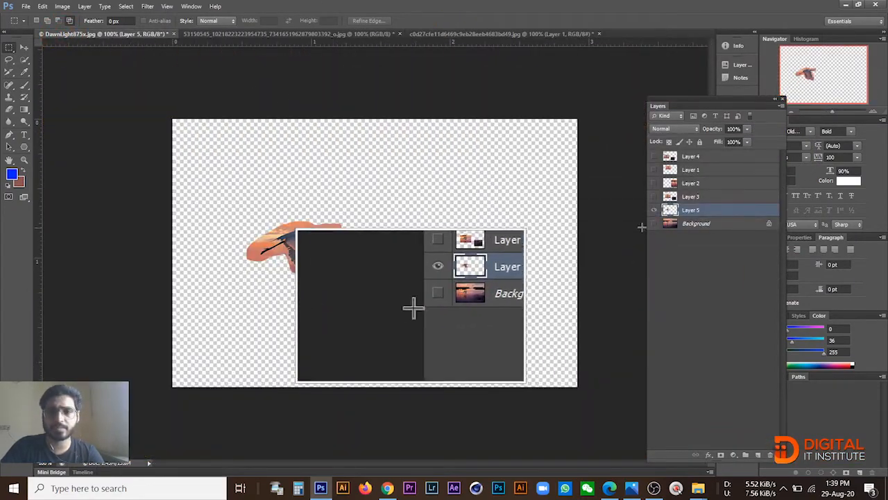
click(654, 224)
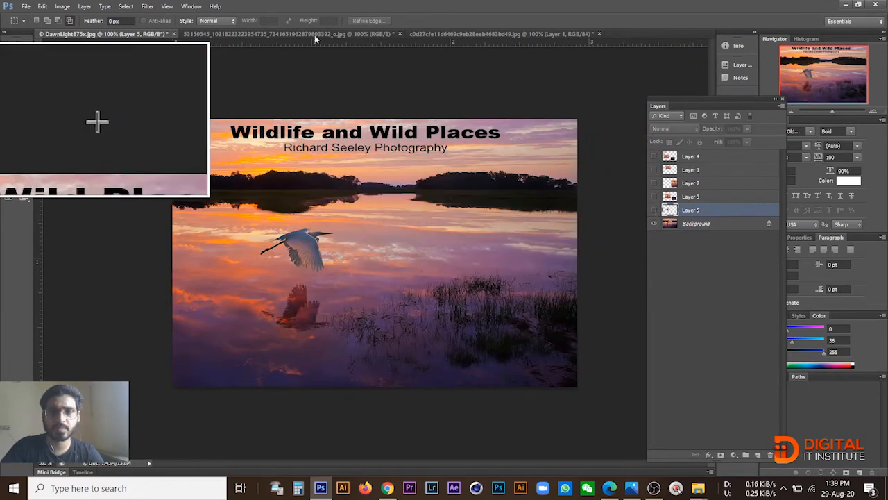
In the motorcycle photo, brush a Quick Selection over both riders' heads and bodies and the upper part of the motorcycle
click(297, 34)
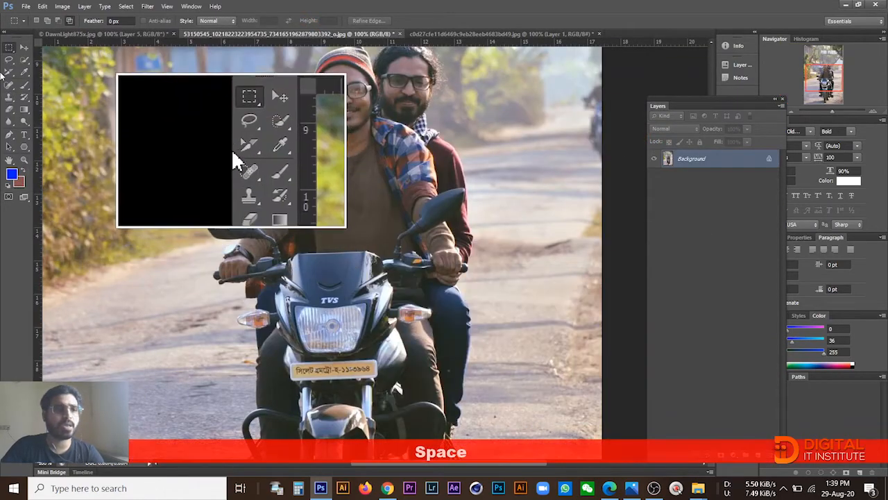
click(24, 61)
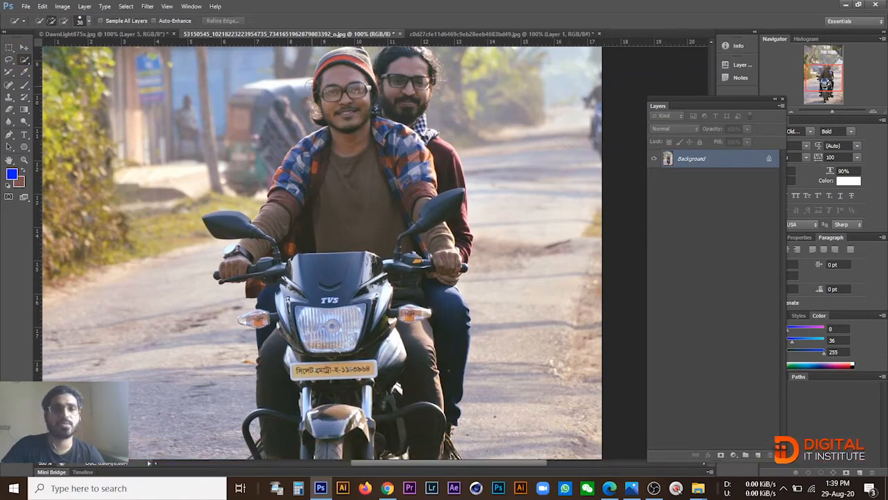
scroll(344, 100, up, 1)
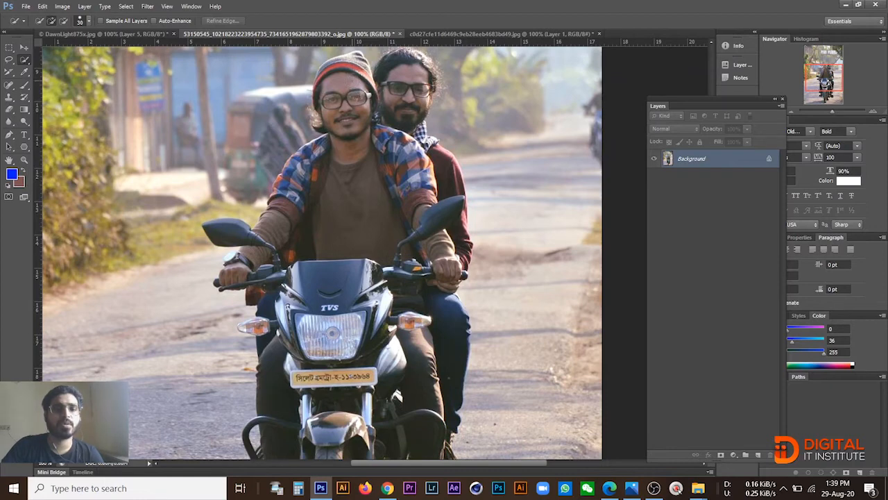
mouse_move(352, 73)
mouse_down()
mouse_move(318, 101)
mouse_move(350, 142)
mouse_move(382, 122)
mouse_move(400, 68)
mouse_move(420, 66)
mouse_move(411, 76)
mouse_up()
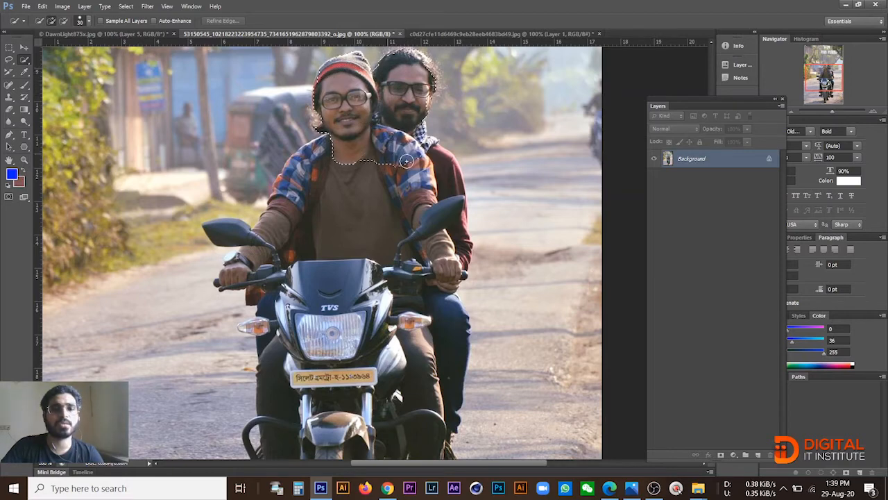
mouse_move(403, 163)
mouse_down()
mouse_move(435, 168)
mouse_move(418, 149)
mouse_move(407, 203)
mouse_move(334, 144)
mouse_move(303, 187)
mouse_up()
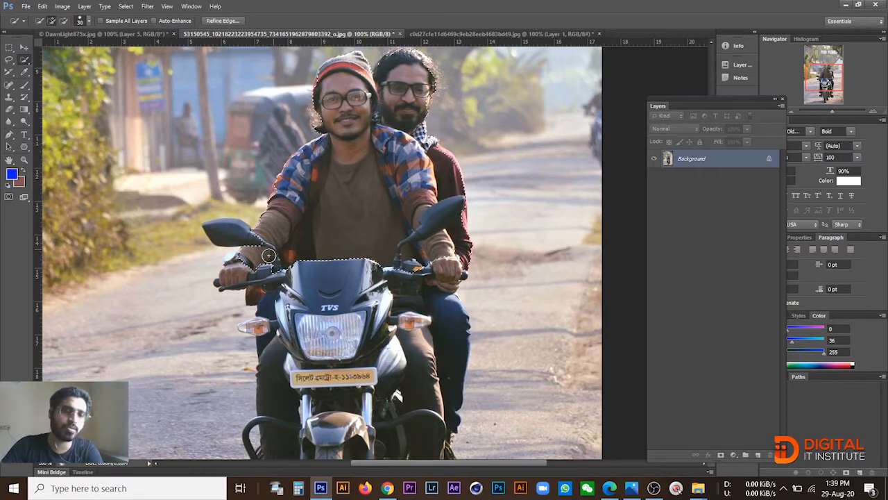
mouse_move(257, 249)
mouse_down()
mouse_move(233, 229)
mouse_move(317, 264)
mouse_move(356, 386)
mouse_move(380, 374)
mouse_move(427, 425)
mouse_up()
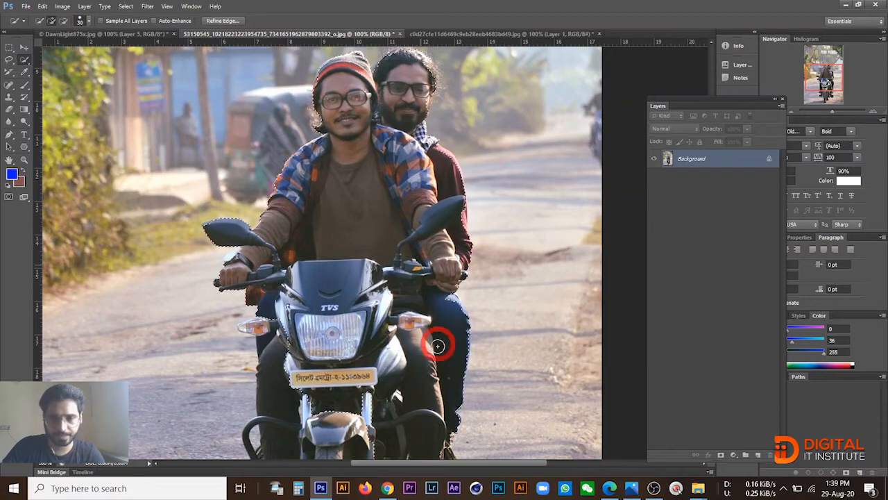
Extend the Quick Selection over the riders' legs and feet, the crash guard and the motorcycle's wheels
key(space)
drag(383, 382, 388, 195)
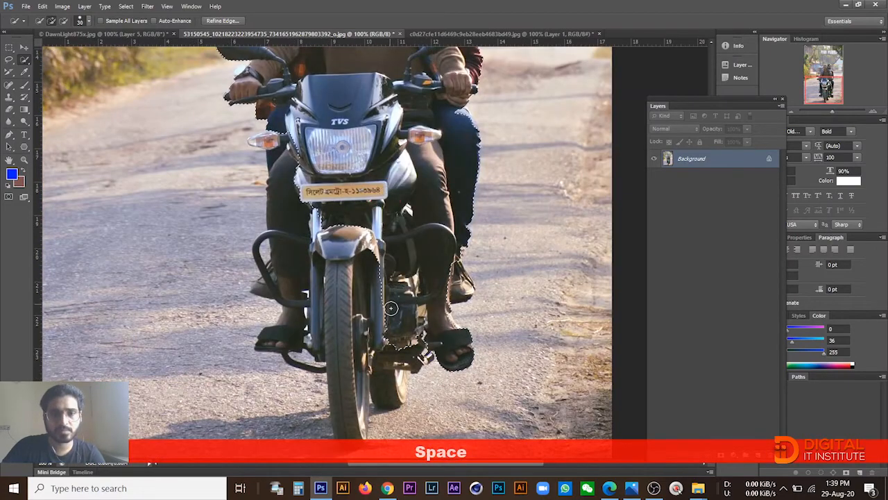
mouse_move(305, 212)
mouse_down()
mouse_move(297, 297)
mouse_move(347, 349)
mouse_move(352, 381)
mouse_up()
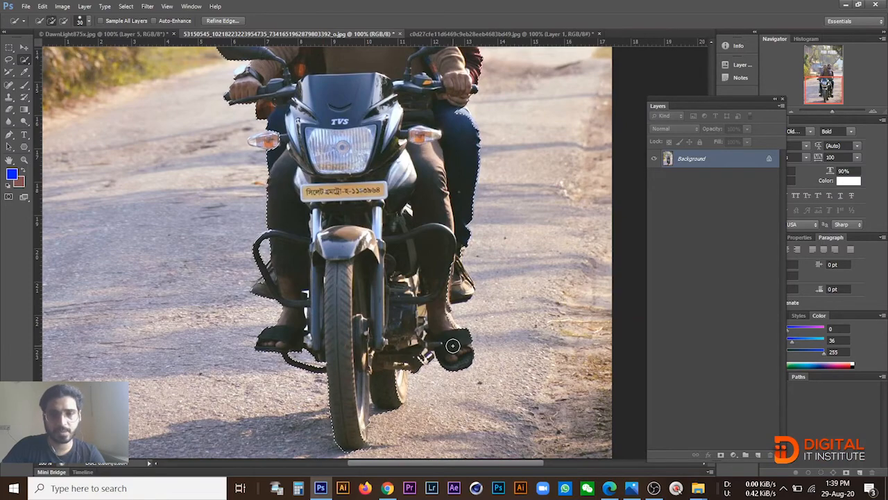
click(460, 287)
click(458, 286)
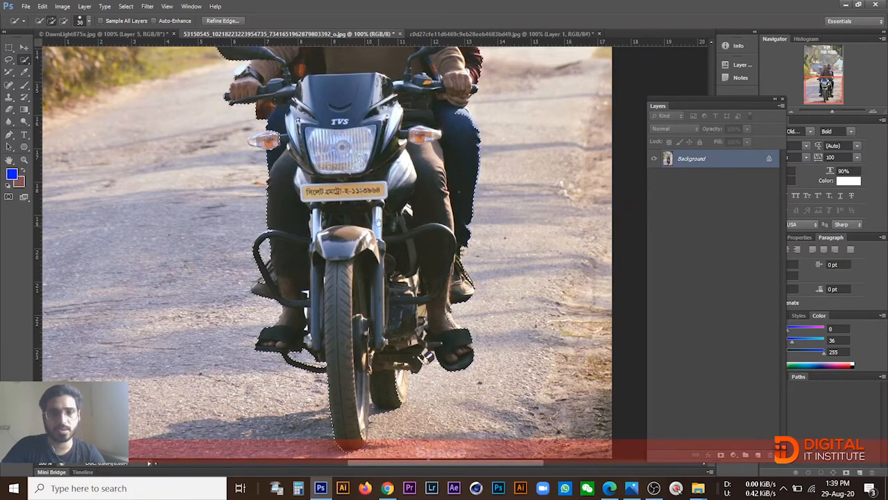
Reduce the Quick Selection brush size from its current setting to 9 px and enlarge it back to 30 px
drag(287, 43, 424, 234)
ctrl+click(295, 147)
ctrl+click(297, 147)
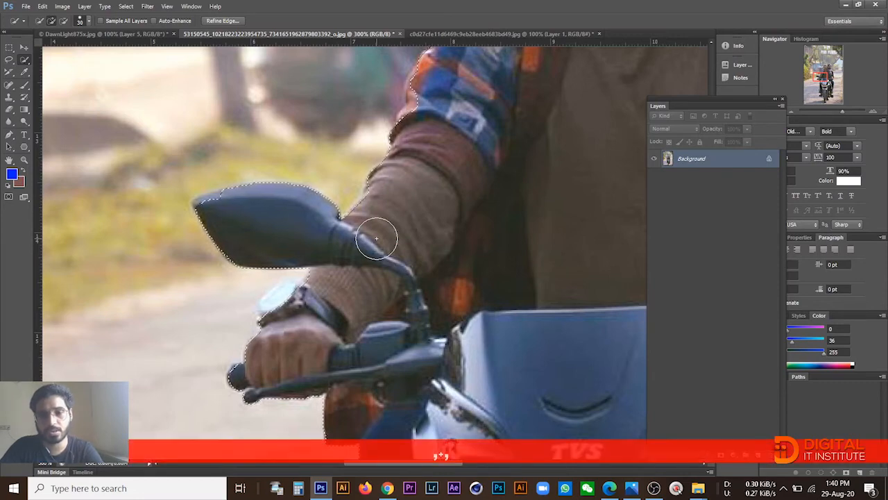
key(bracketleft)
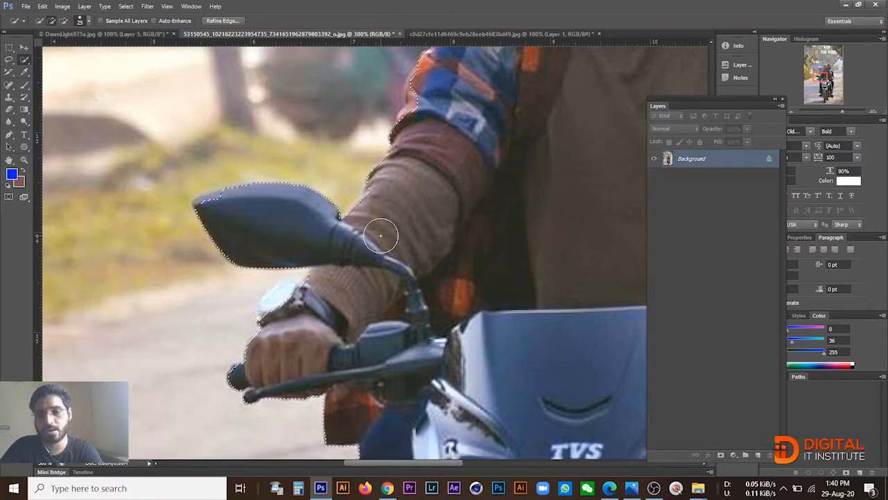
key(bracketleft)
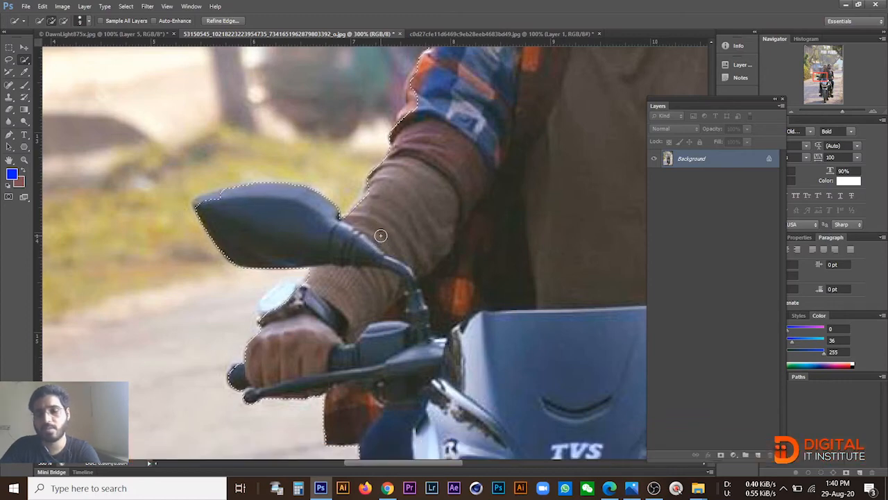
key(bracketright)
key(bracketright)
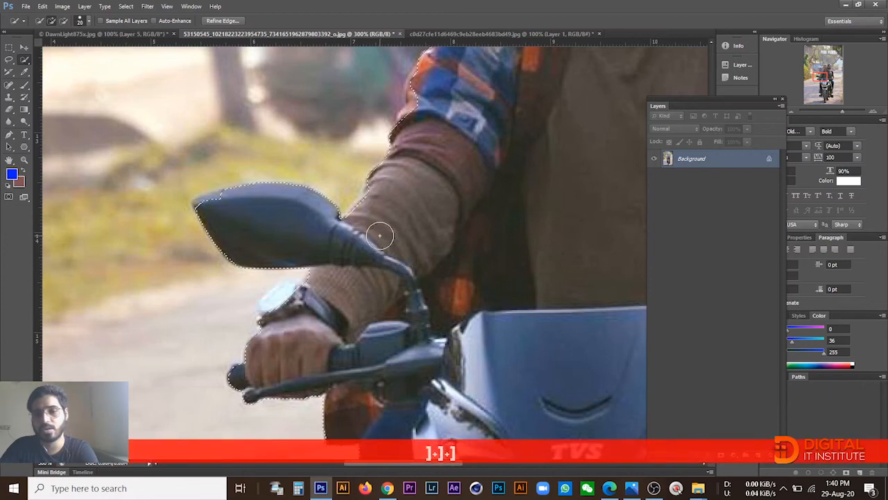
key(bracketright)
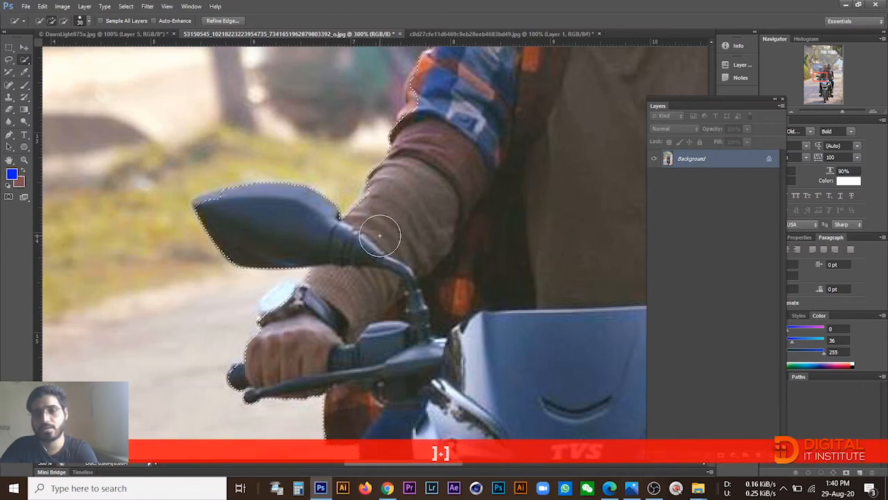
Reduce the Quick Selection brush size to 7 px and set it to 23 px in the brush settings
key(bracketleft)
key(bracketleft)
key(bracketleft)
key(bracketleft)
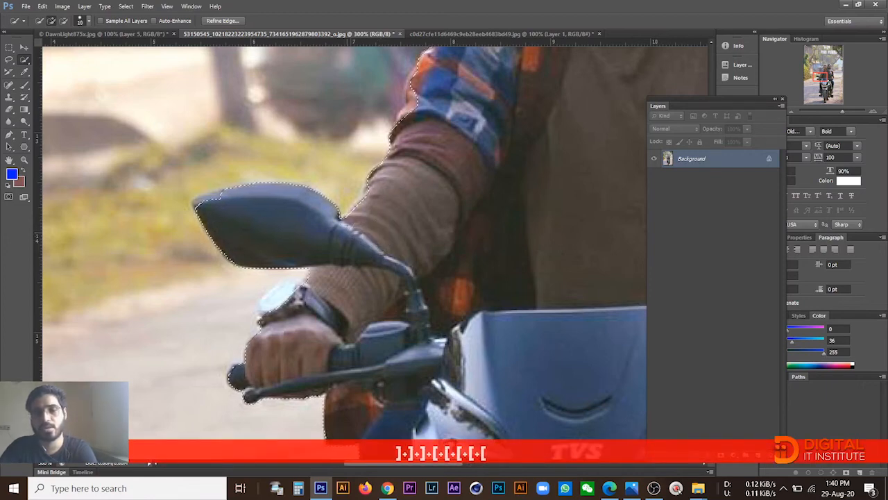
key(bracketleft)
key(bracketleft)
key(bracketleft)
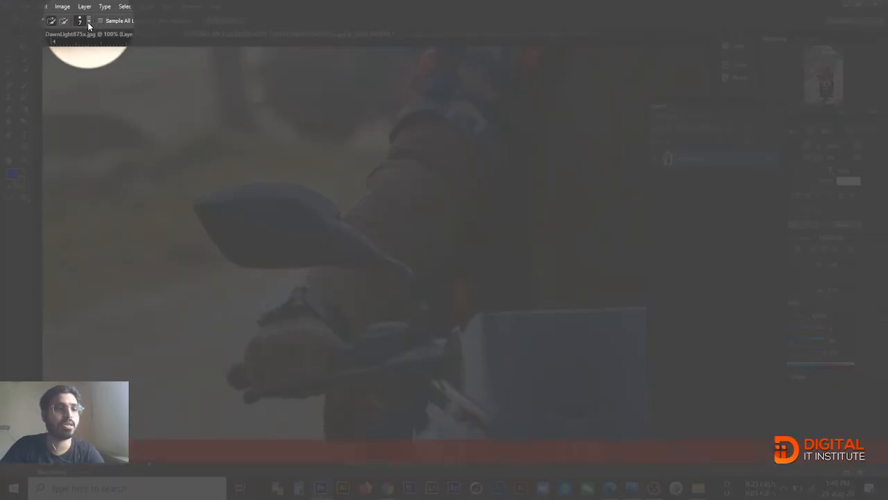
click(91, 21)
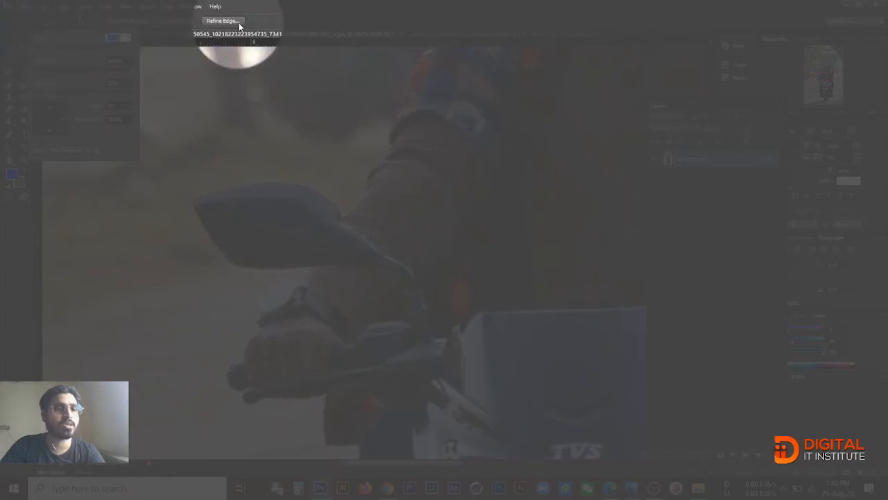
click(383, 23)
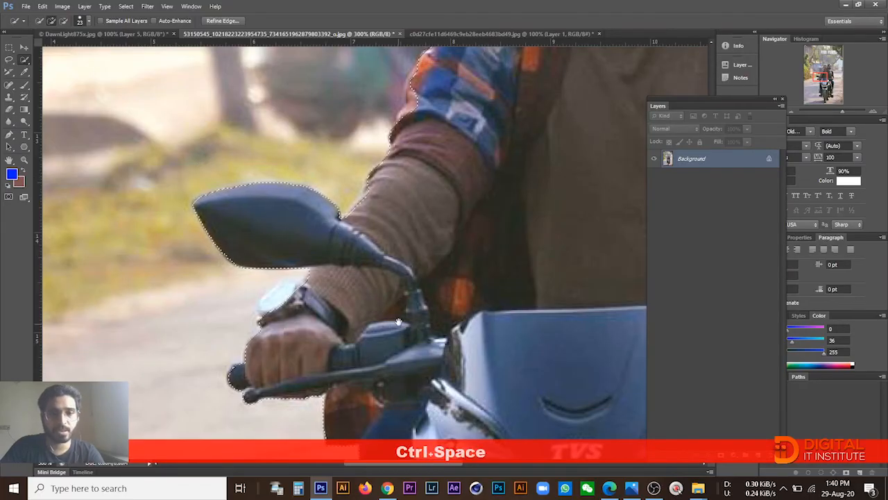
Examine the selection outline around the motorcycle, its wheels and both riders' heads and shoulders
drag(396, 391, 403, 230)
ctrl+alt+click(553, 262)
ctrl+alt+click(553, 262)
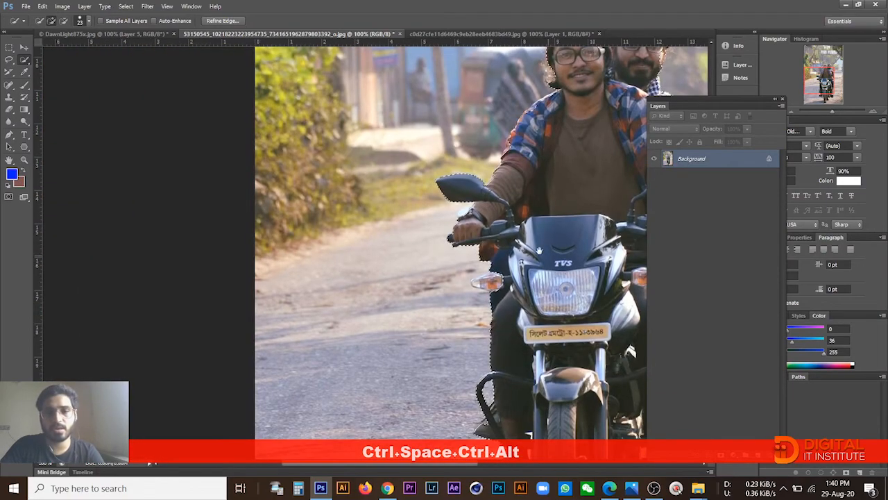
drag(553, 262, 237, 118)
ctrl+alt+click(290, 205)
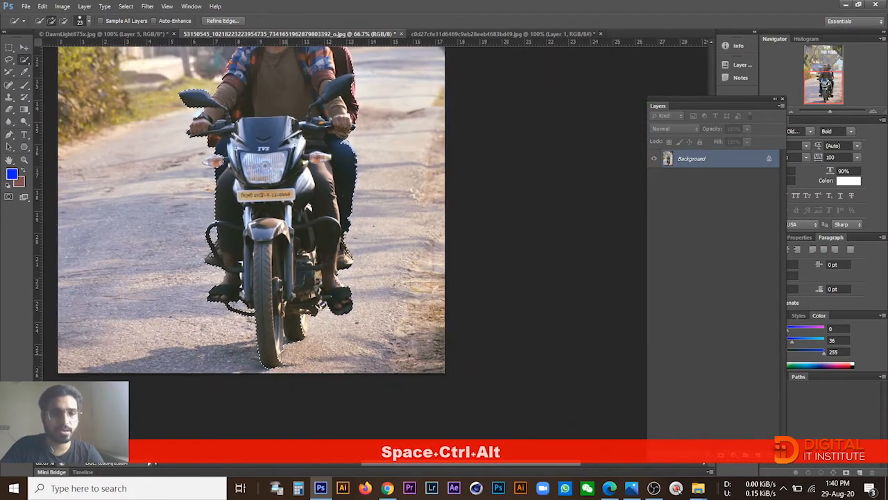
click(280, 353)
drag(355, 211, 388, 369)
ctrl+click(361, 186)
ctrl+click(321, 151)
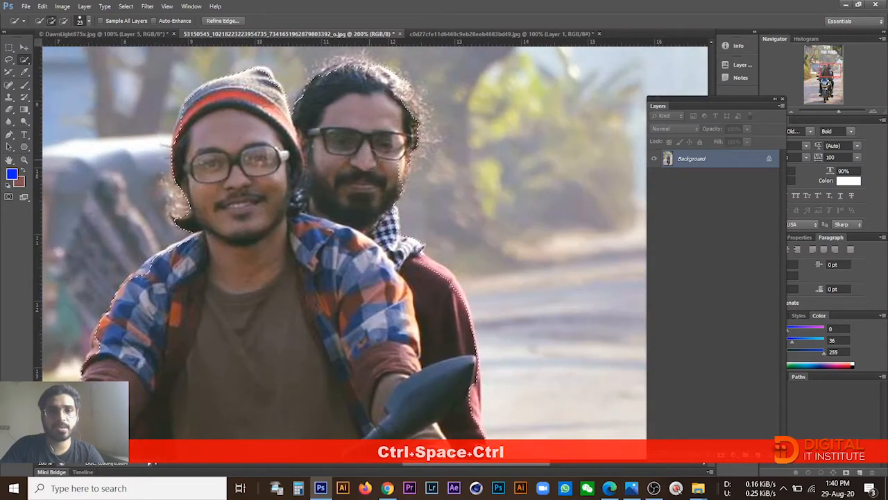
drag(356, 170, 485, 214)
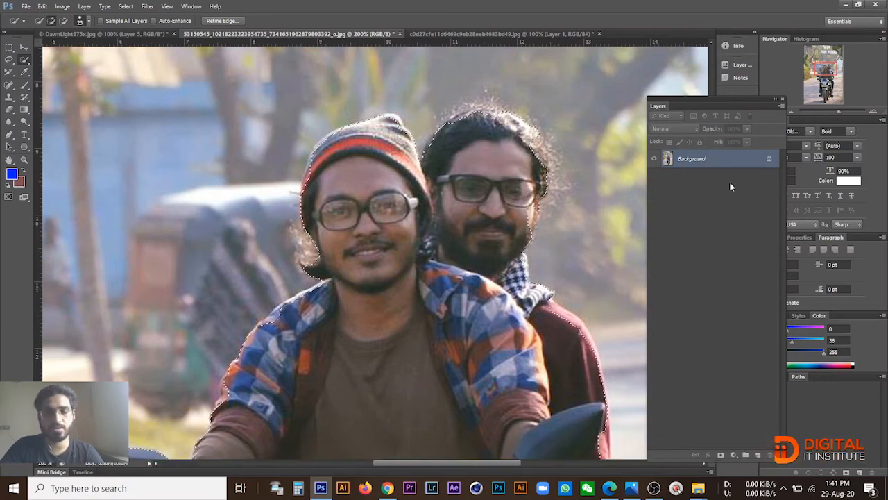
Copy the selected riders and motorcycle to a new layer, hide the Background layer and inspect the cutout's edges
key(ctrl+c)
key(ctrl+v)
click(654, 177)
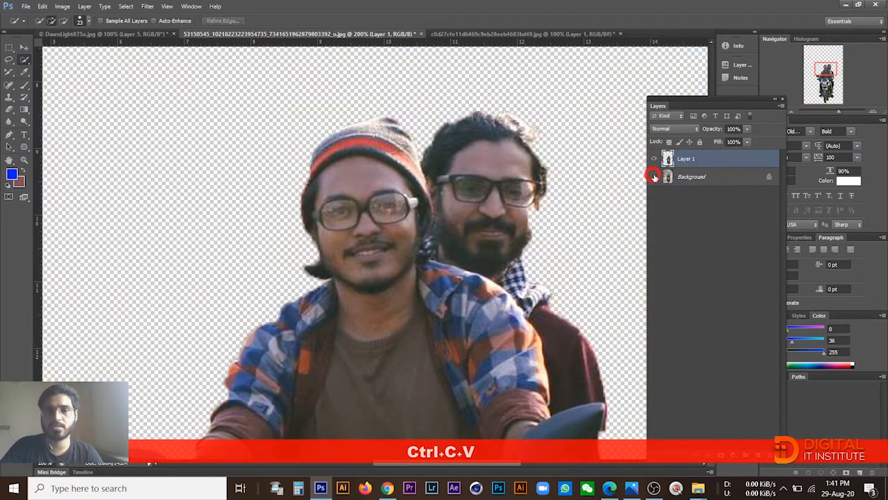
ctrl+click(263, 356)
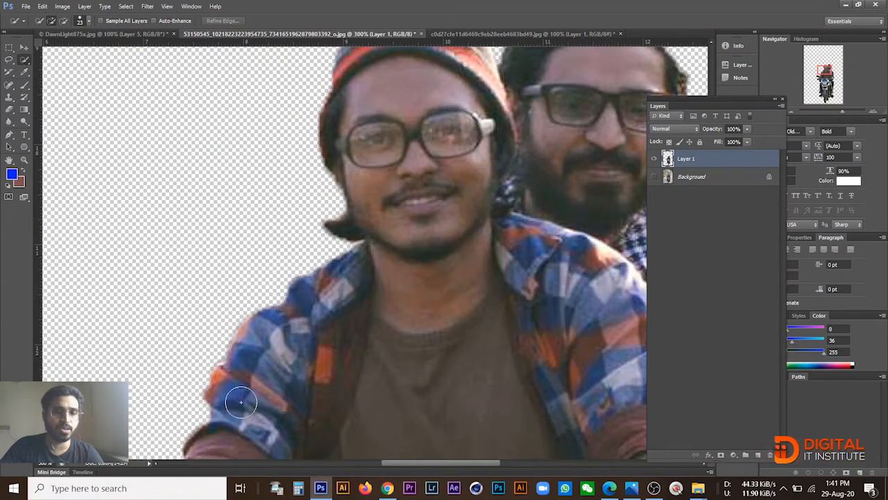
ctrl+alt+click(444, 322)
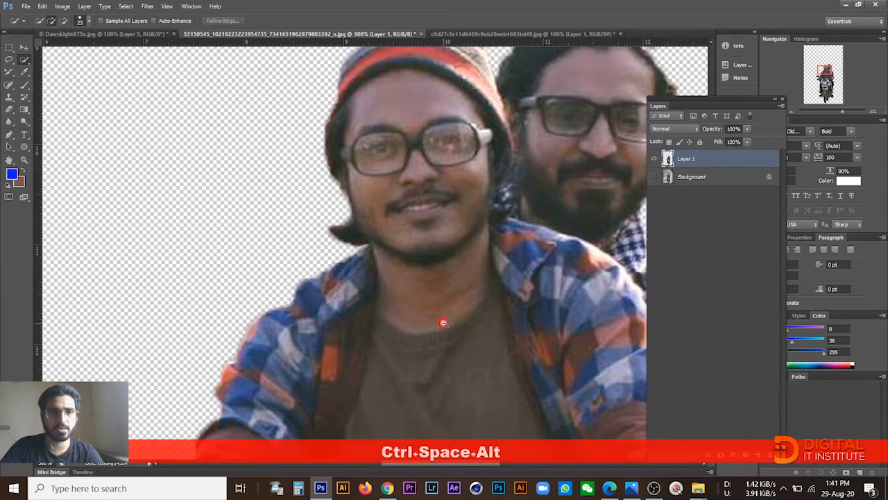
ctrl+alt+click(445, 323)
ctrl+alt+click(444, 344)
drag(449, 339, 414, 155)
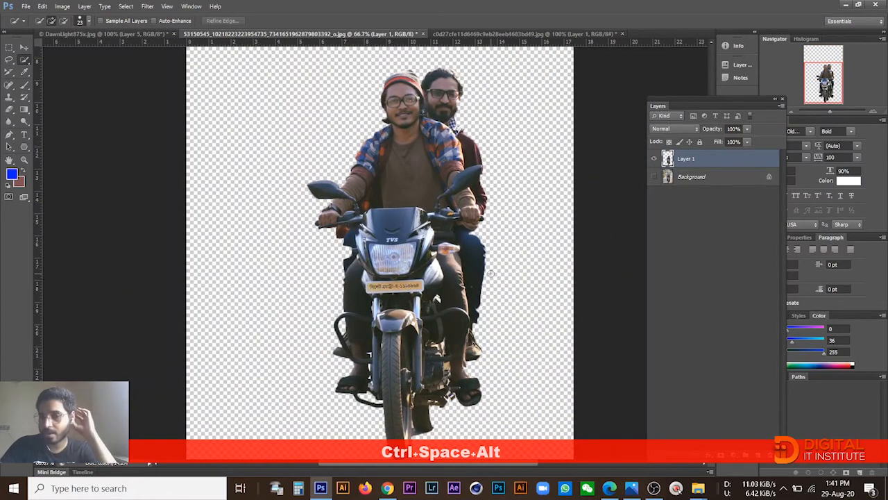
Hide Layer 1, show the Background layer and select the motorcycle's dark windshield with the Magic Wand at tolerance 32
click(652, 159)
click(654, 177)
right_click(25, 59)
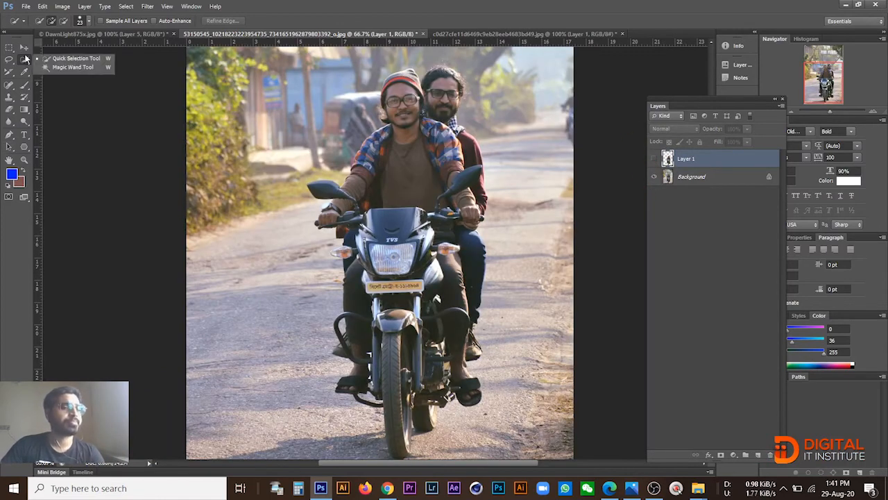
click(86, 67)
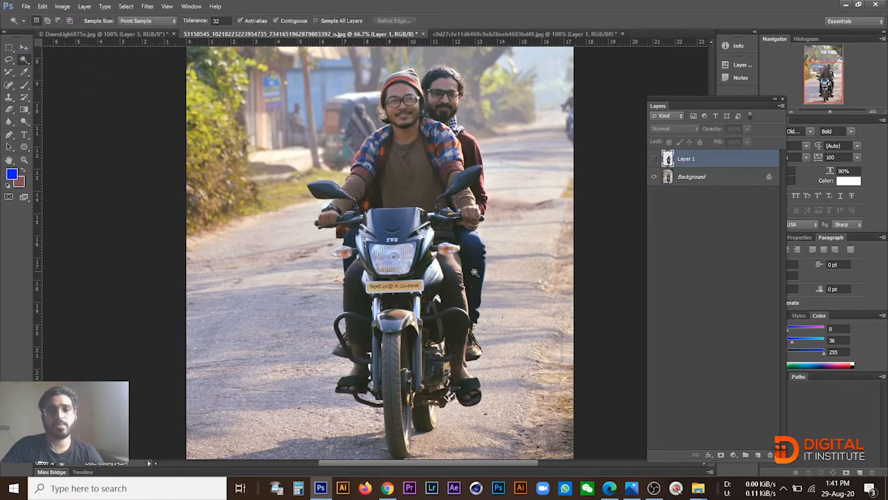
ctrl+click(400, 260)
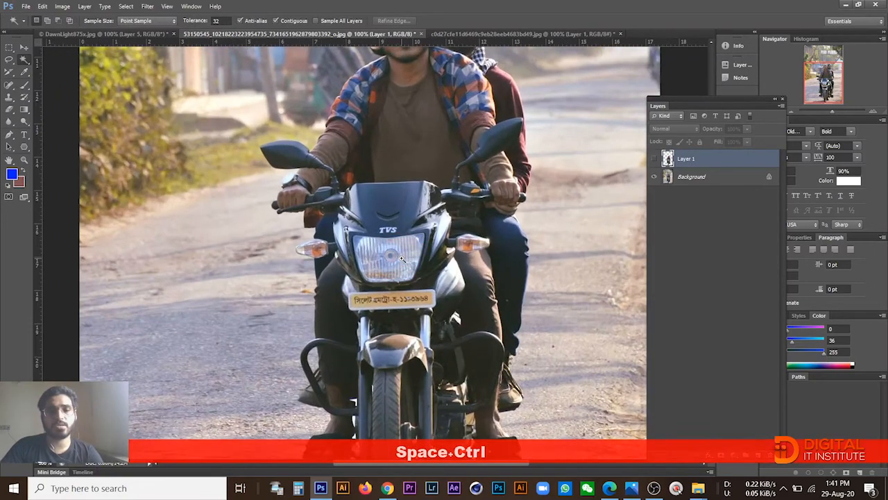
ctrl+click(401, 198)
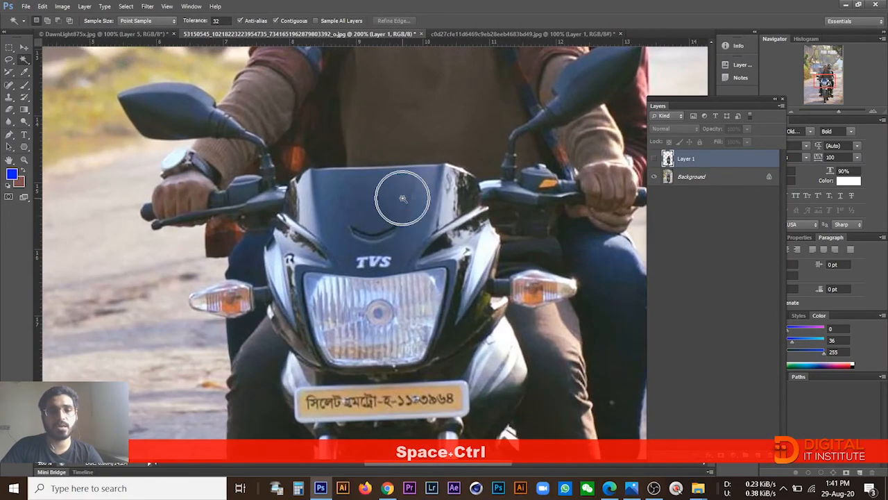
click(362, 189)
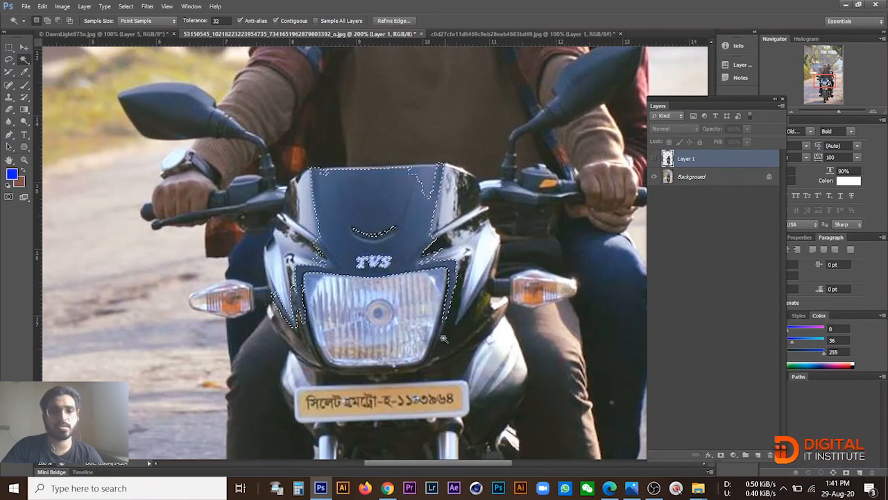
Switch to the staircase building image, make its Background layer active and hide Layer 1
click(476, 34)
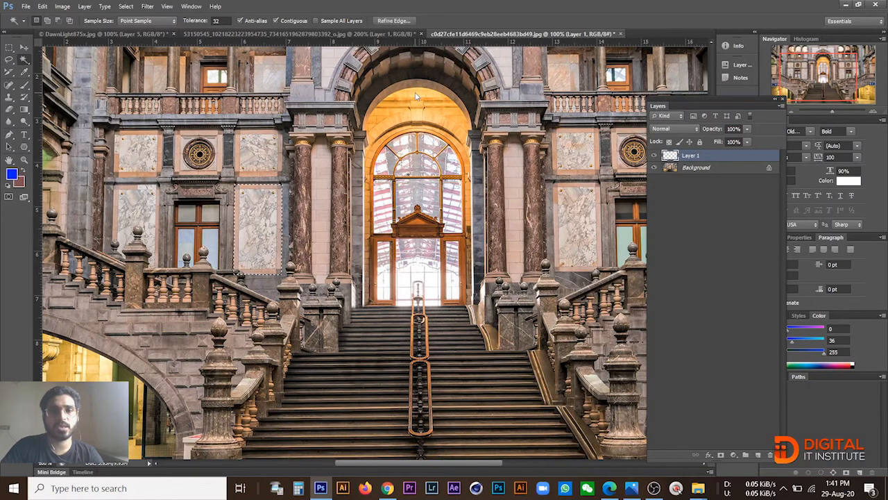
click(237, 269)
click(694, 168)
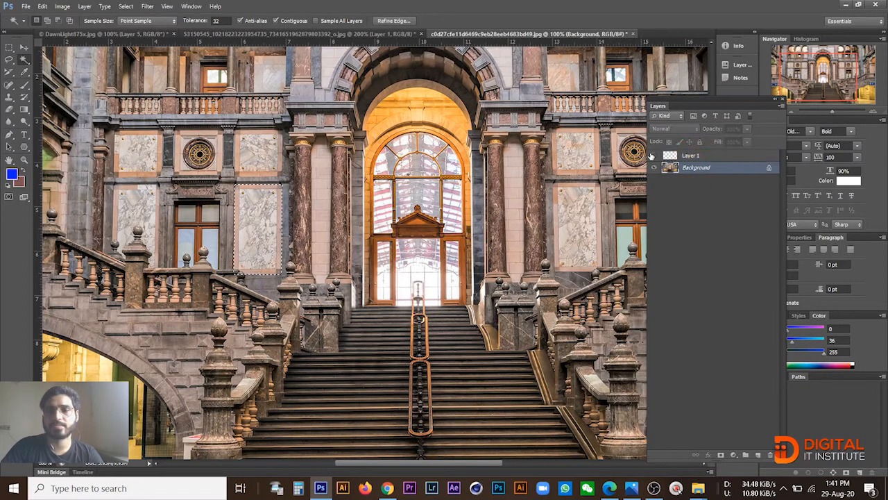
Select patches of the yellow wall inside the arch with the Magic Wand, adding neighbouring areas to the selection
click(417, 91)
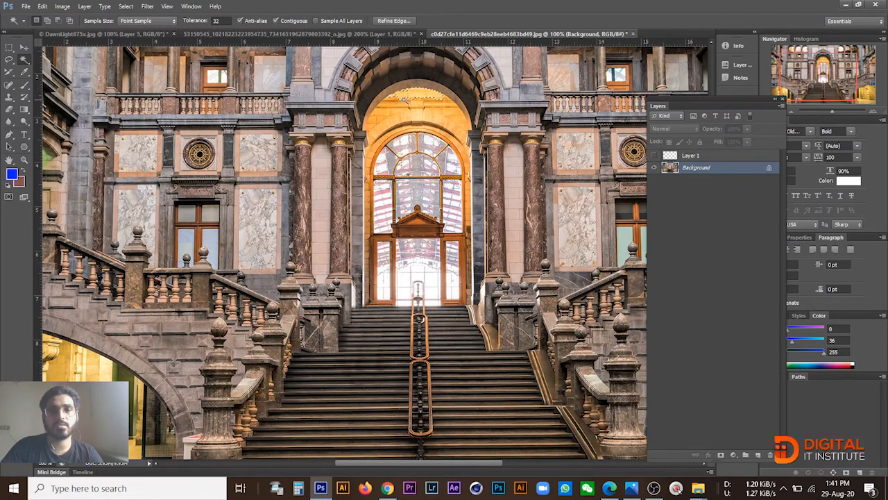
click(439, 110)
click(398, 120)
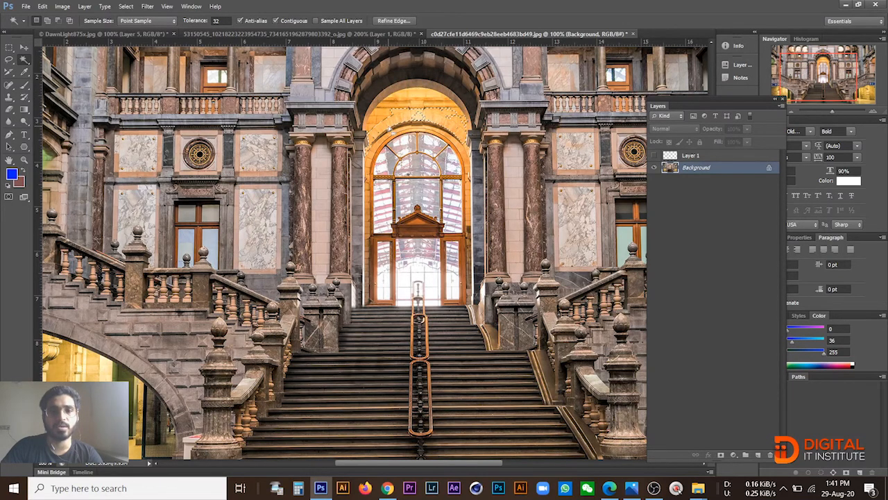
click(394, 111)
shift+click(437, 113)
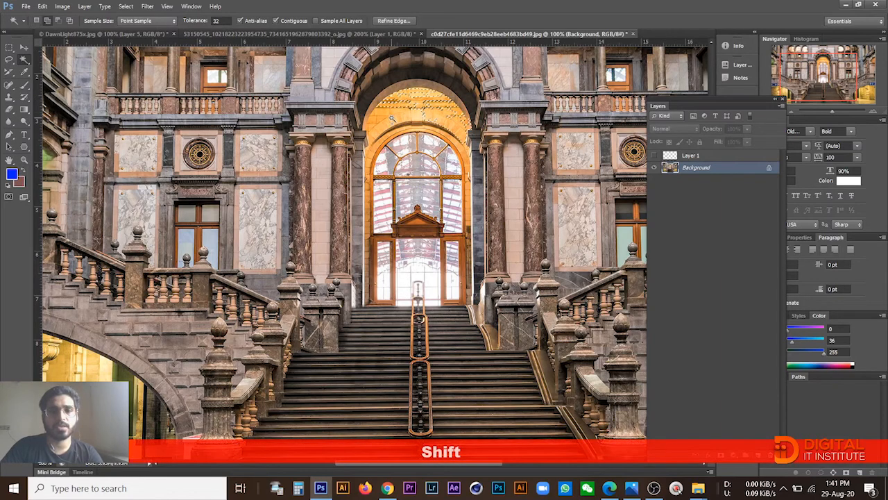
shift+click(463, 150)
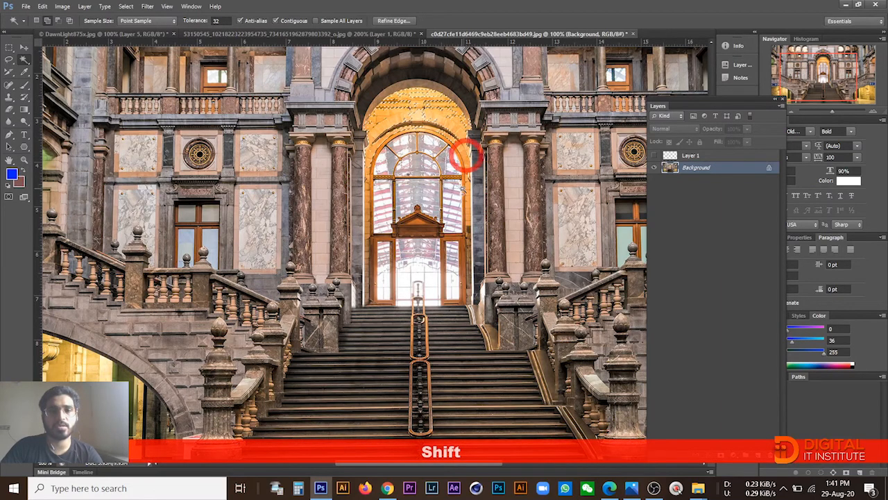
shift+click(420, 224)
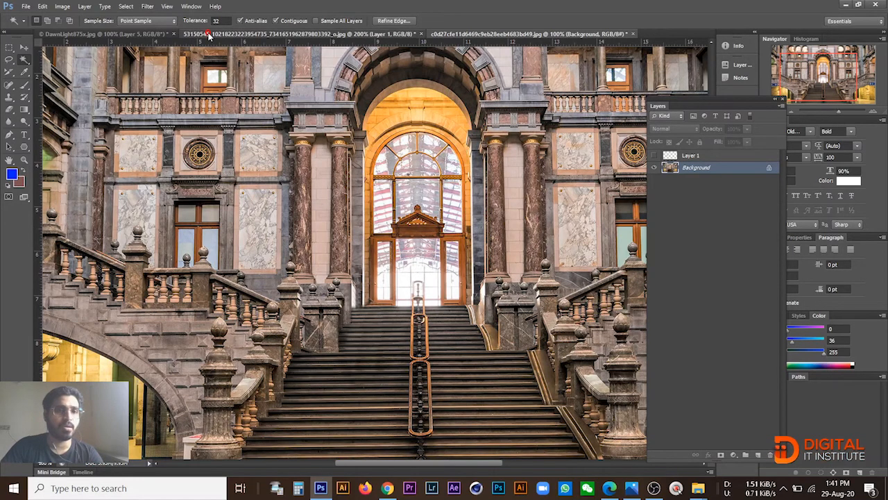
Return to the motorcycle image, clear its selection and open poster-template-live-concert_23-2148403189.jpg from the Desktop's class 3-4 folder
click(299, 34)
key(ctrl+d)
key(ctrl+o)
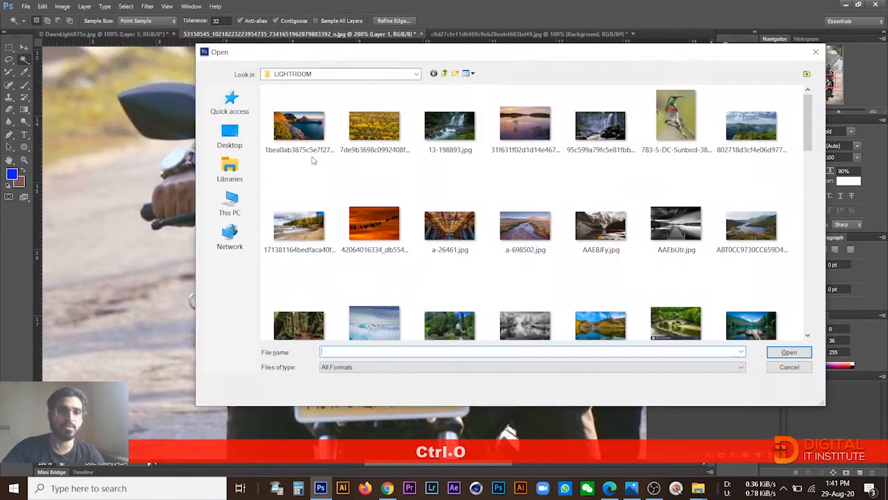
scroll(343, 172, down, 15)
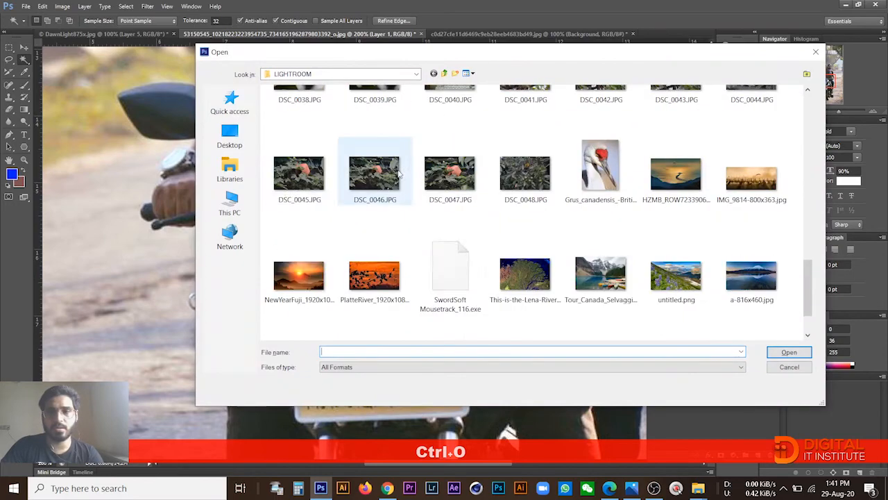
click(230, 135)
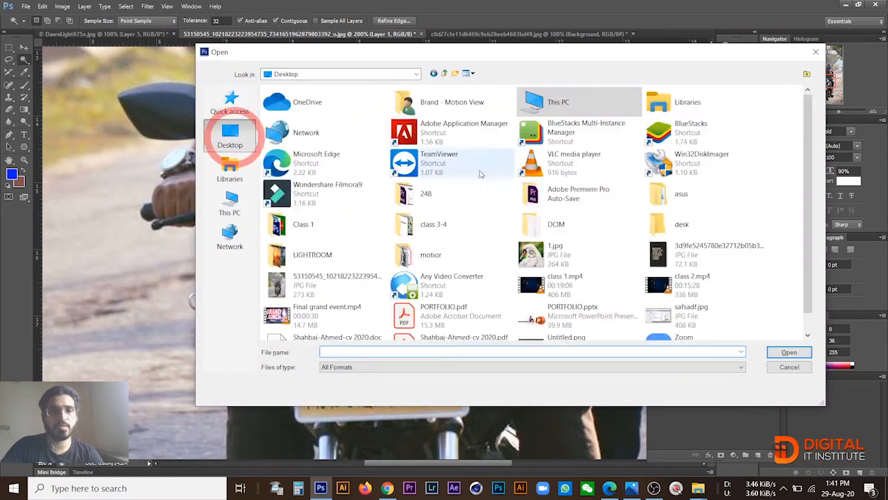
scroll(555, 213, down, 1)
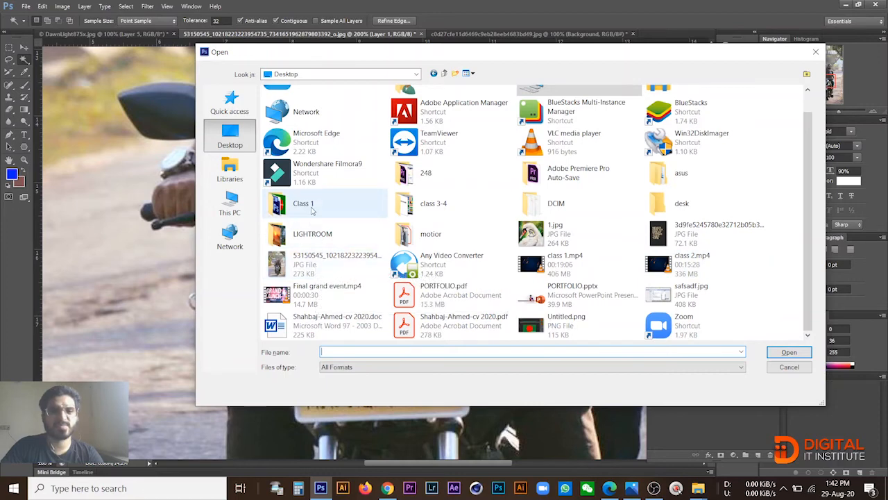
double_click(426, 207)
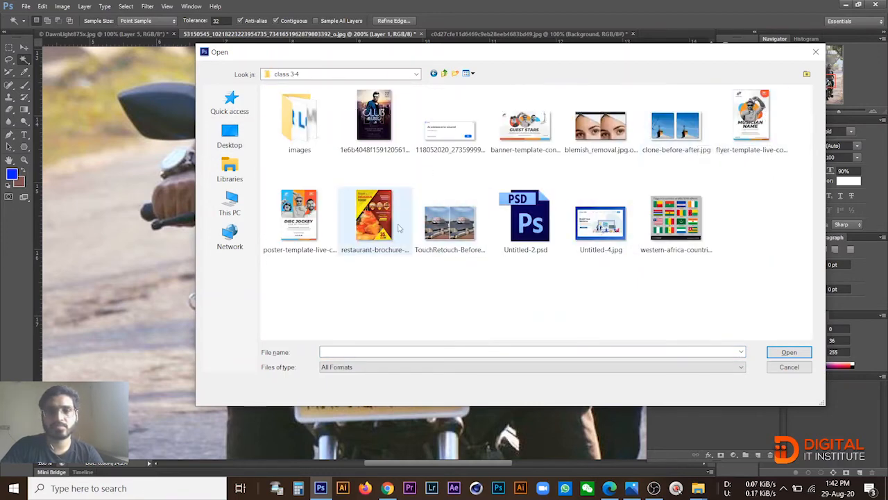
click(299, 216)
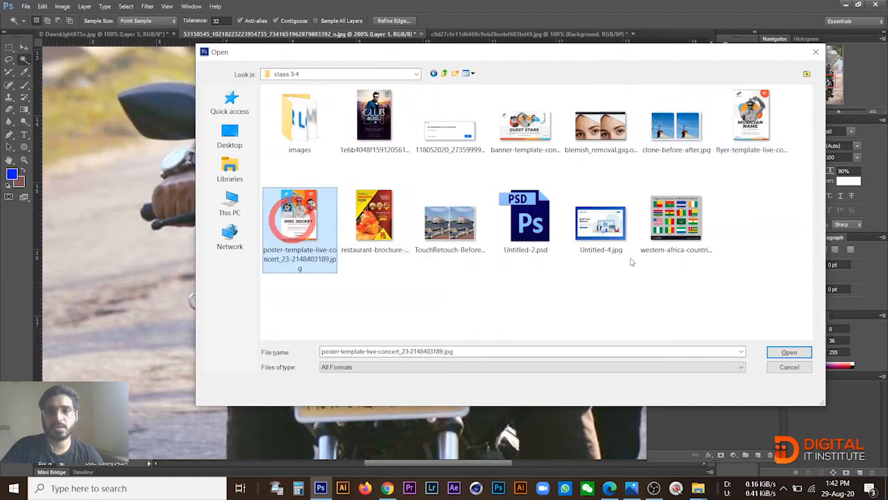
click(789, 354)
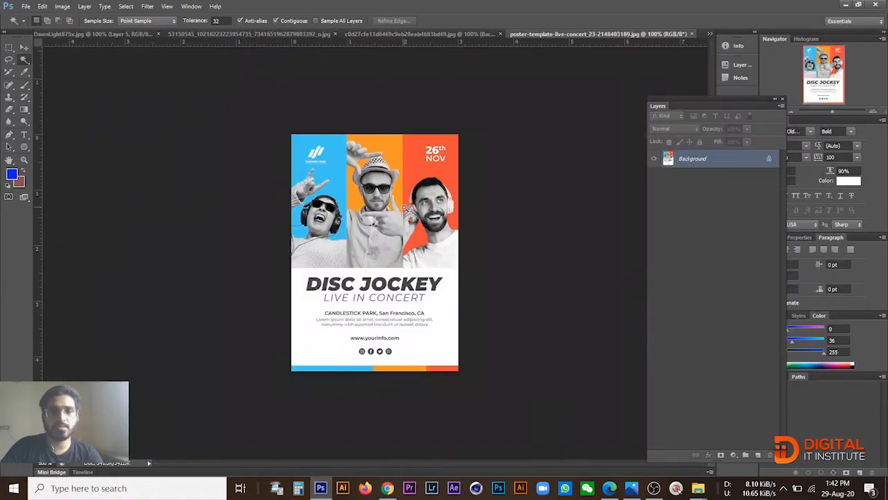
Select the poster's orange, blue and red backgrounds in turn with the Magic Wand, adding the orange area's separate patches
ctrl+click(403, 199)
drag(386, 90, 392, 125)
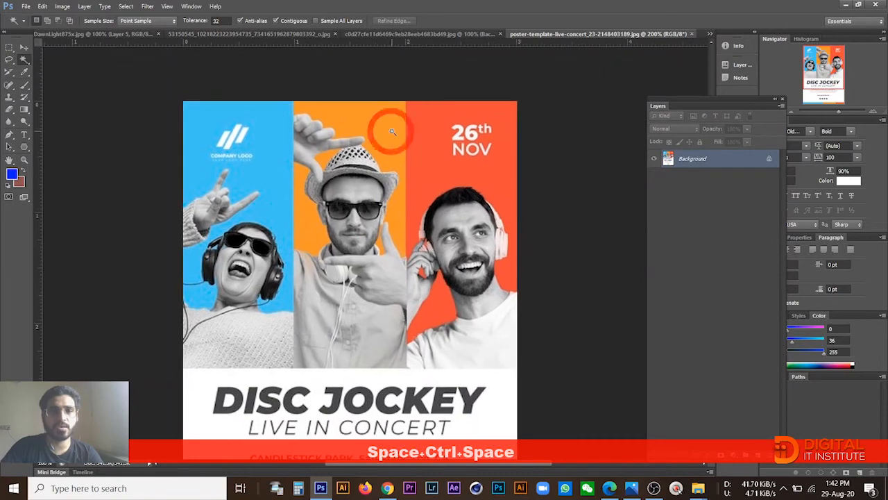
click(391, 124)
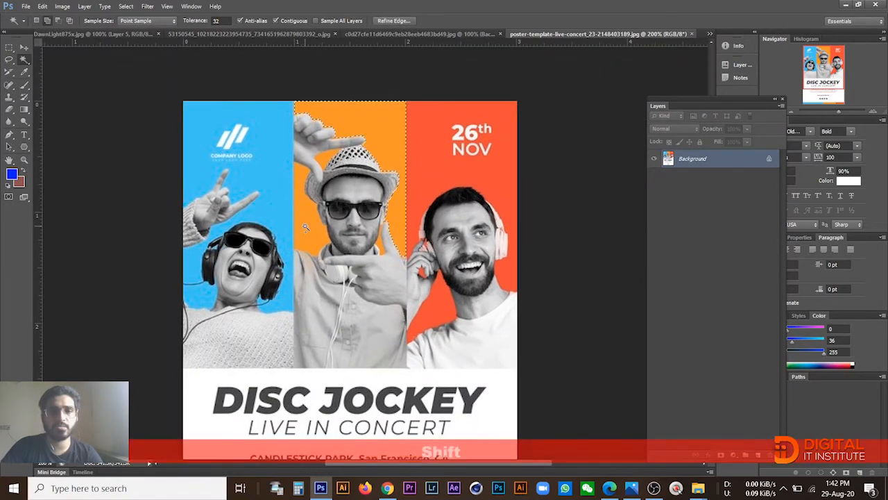
shift+click(323, 159)
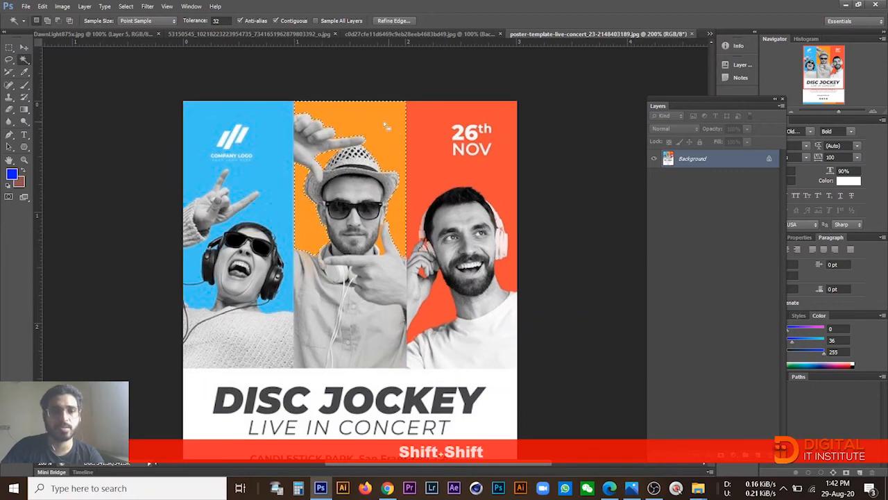
shift+click(303, 133)
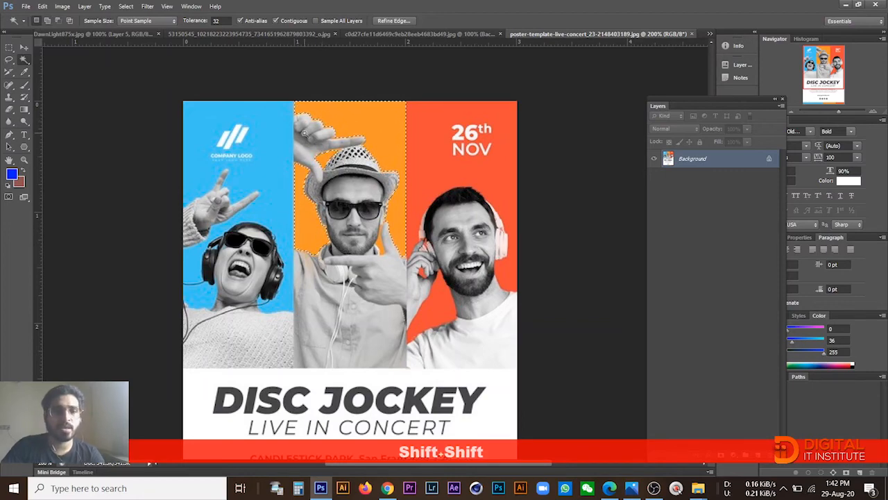
click(270, 136)
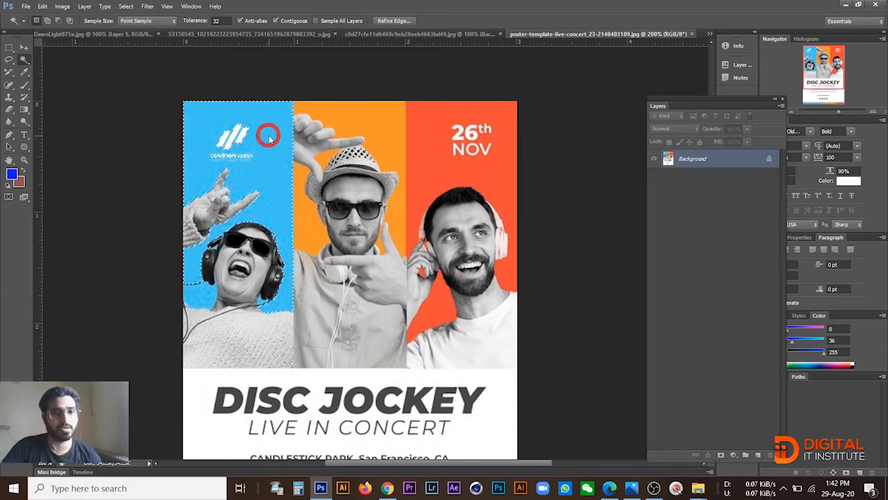
click(475, 169)
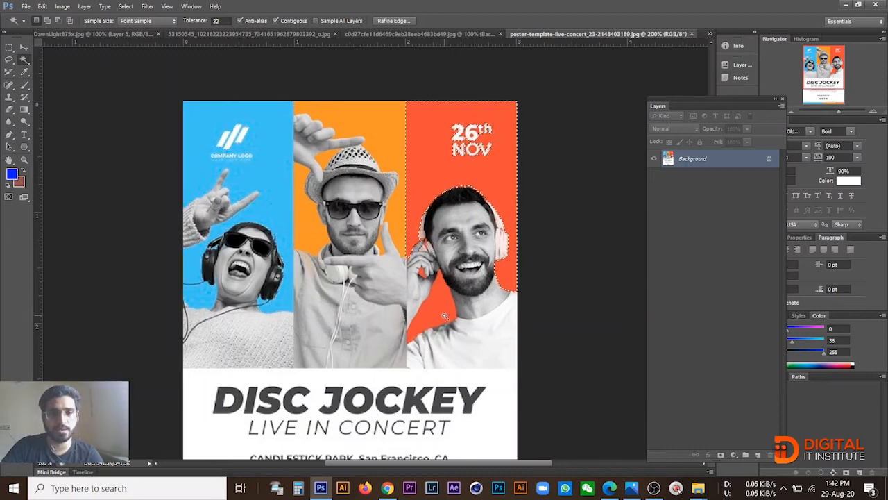
Select letters of the DISC JOCKEY heading with the Magic Wand, adding one letter after another to the selection
scroll(439, 422, down, 1)
scroll(439, 421, down, 1)
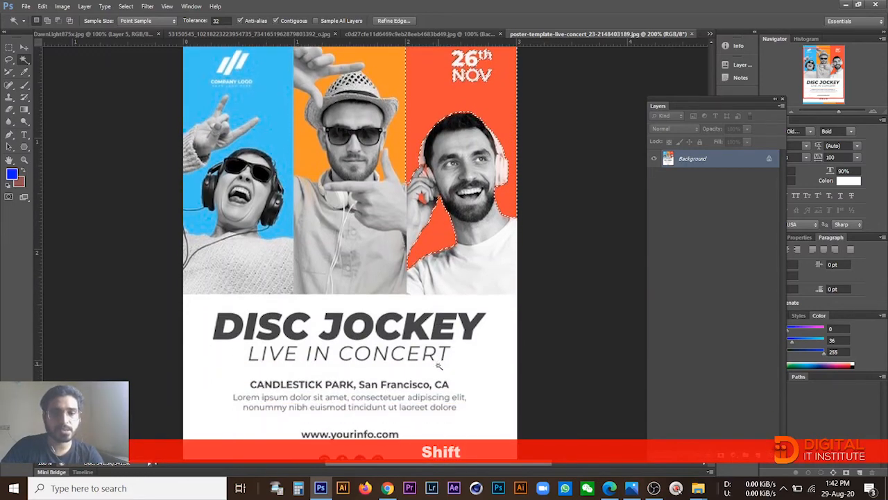
click(414, 326)
shift+click(384, 324)
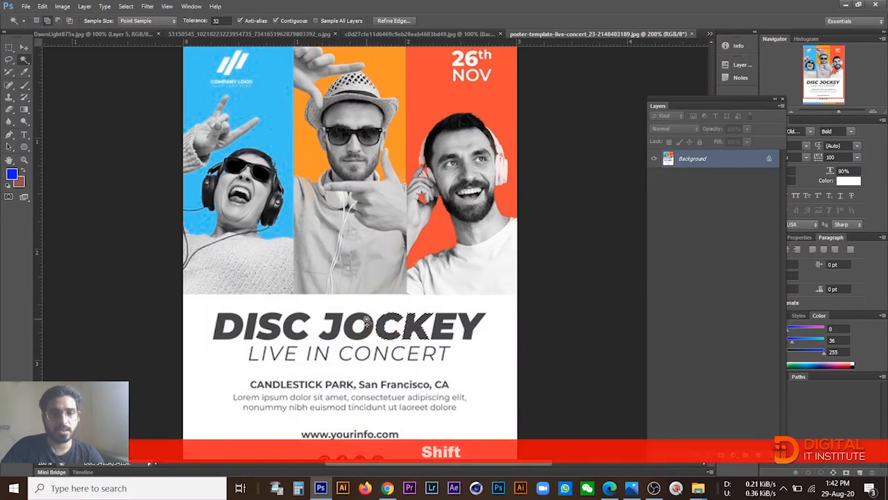
shift+click(355, 323)
shift+click(335, 315)
shift+click(291, 317)
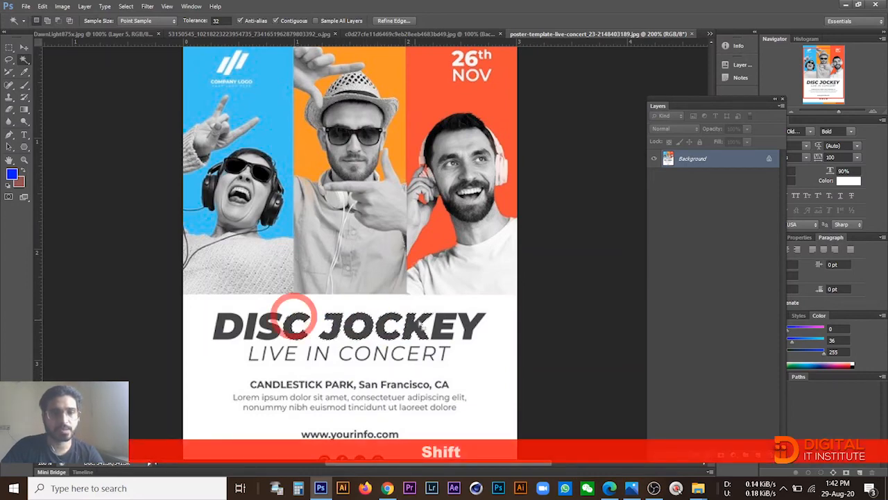
Select the orange, the blue and again the orange section of the coloured strip along the poster's lower edge
scroll(298, 318, down, 1)
scroll(350, 326, down, 1)
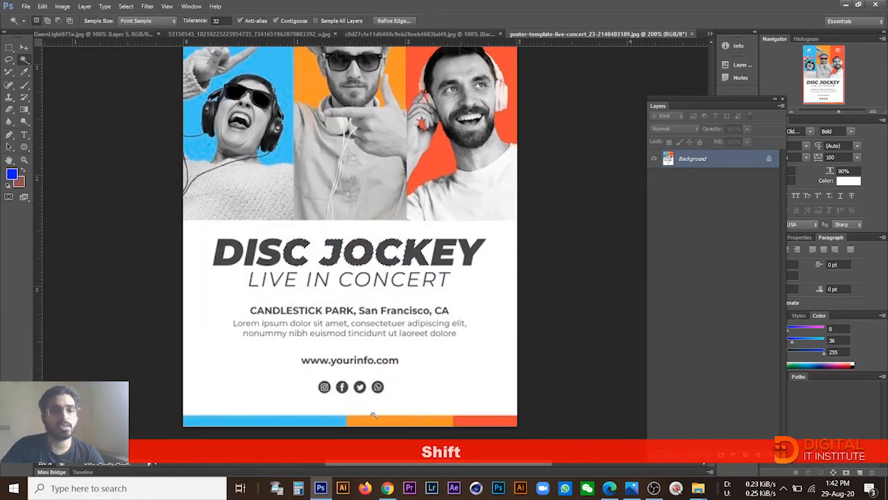
click(386, 422)
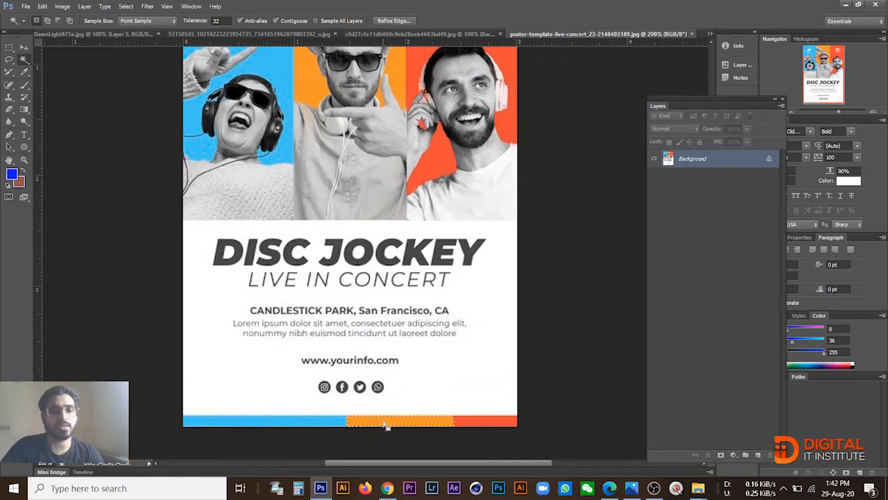
click(275, 428)
click(280, 424)
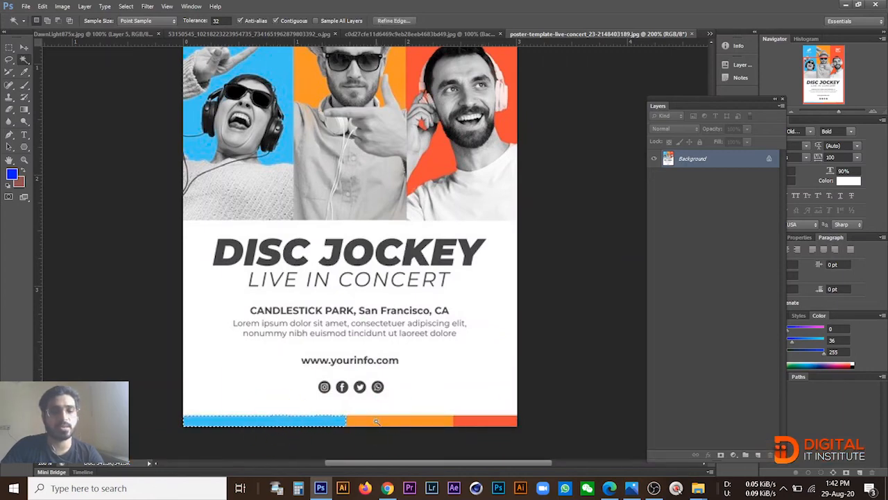
click(376, 422)
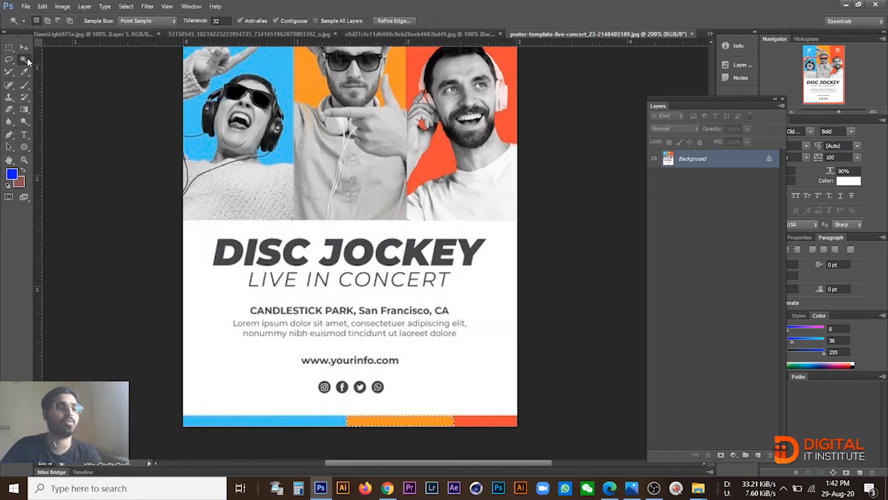
Check the Class-3 and Class-4 topics in graphic-design-JAN-2020.pdf in Chrome and return to the poster in Photoshop
click(11, 73)
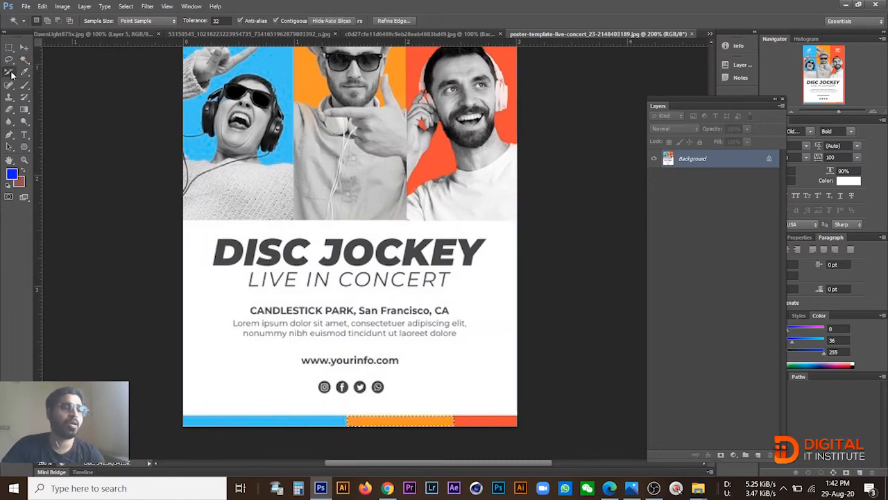
click(388, 487)
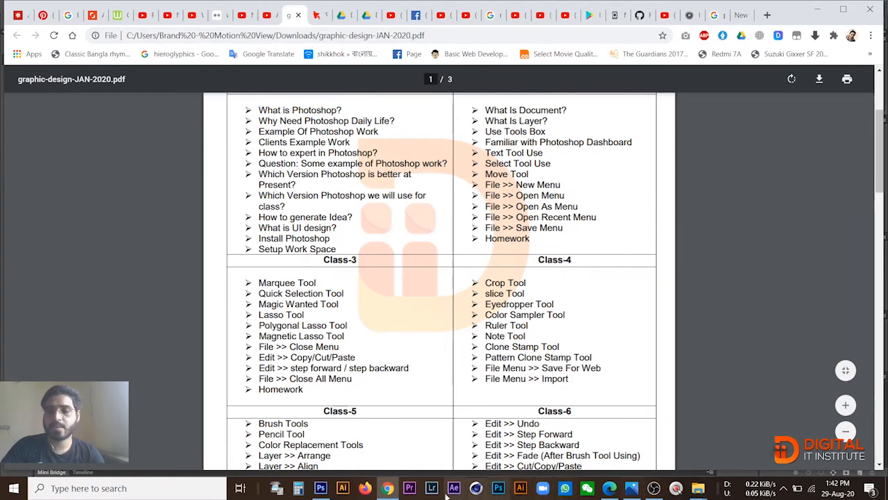
click(321, 489)
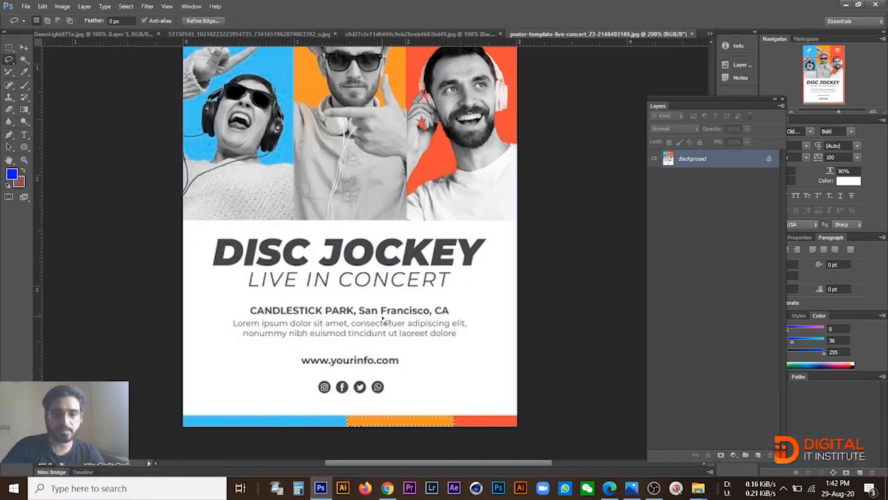
Examine the tools grouped with the Rectangular Marquee, the Magic Wand and the Lasso
click(10, 50)
right_click(12, 51)
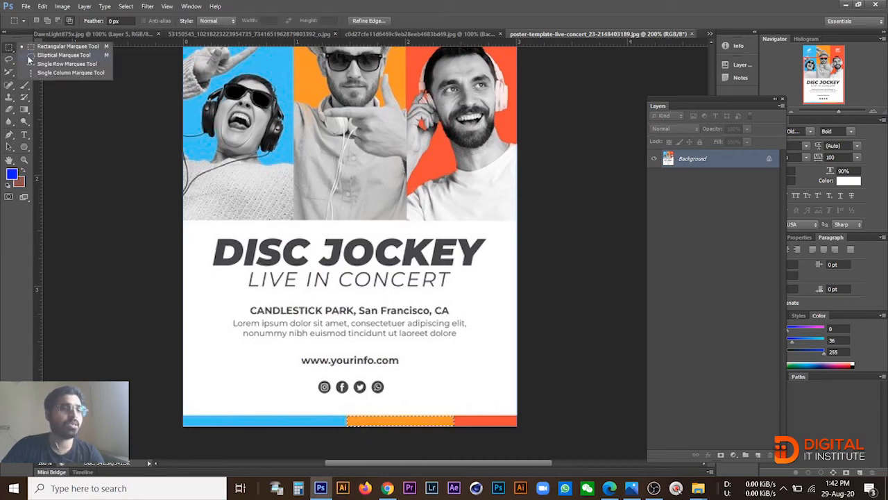
click(52, 46)
click(25, 61)
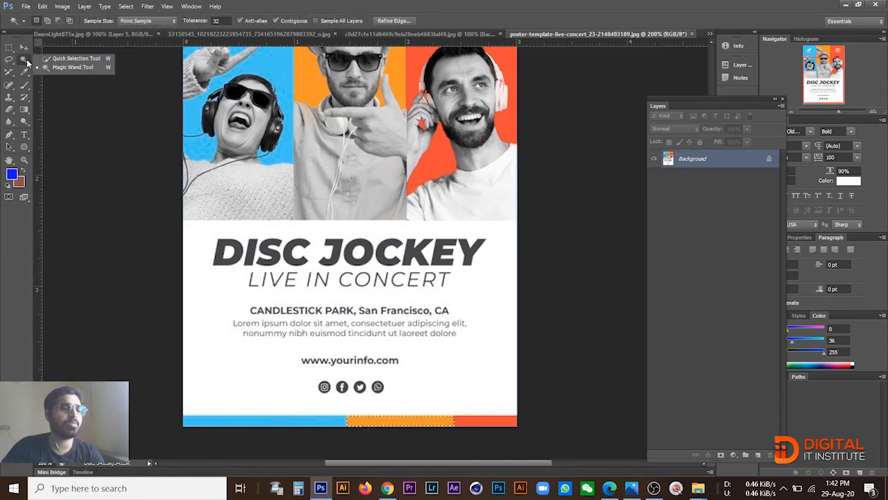
click(84, 62)
click(9, 61)
click(56, 62)
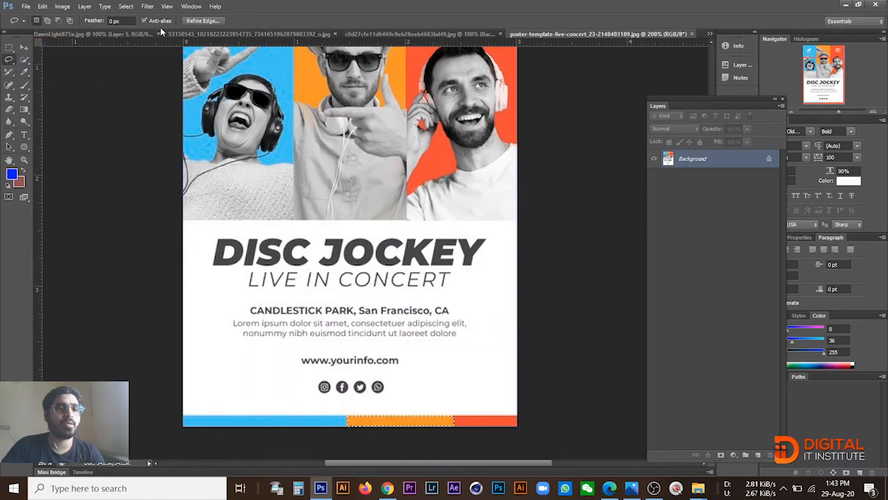
ctrl+alt+click(386, 202)
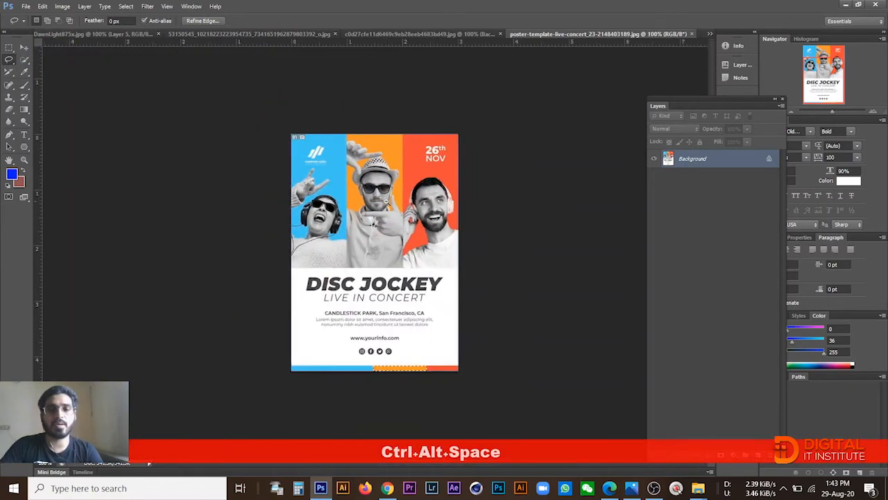
Open poster-template-live-concert_23-2148403189.jpg from the class 3-4 folder
key(ctrl+o)
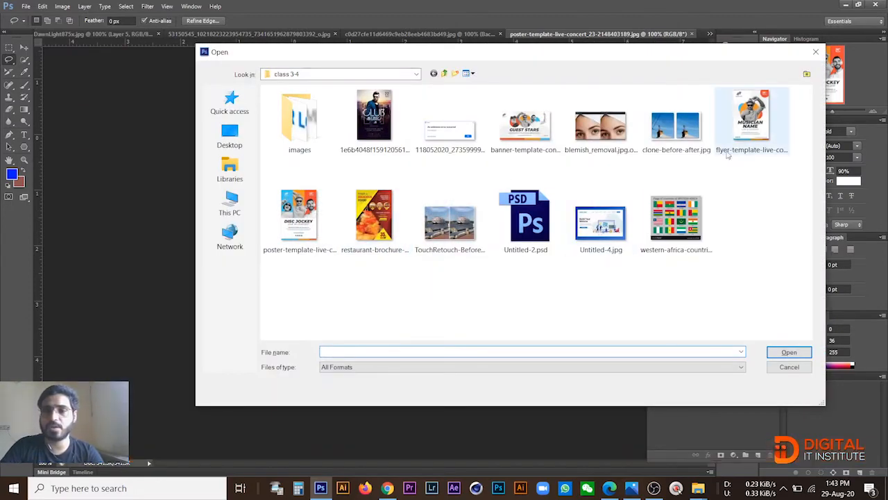
click(449, 221)
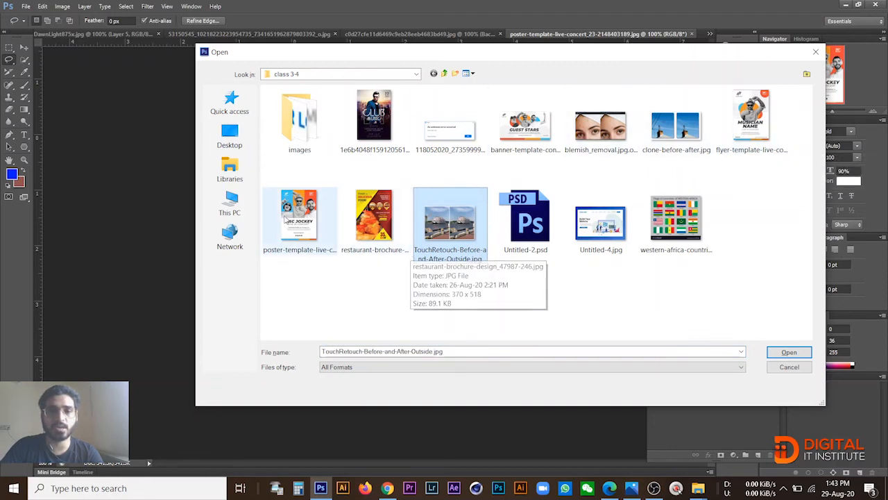
click(285, 219)
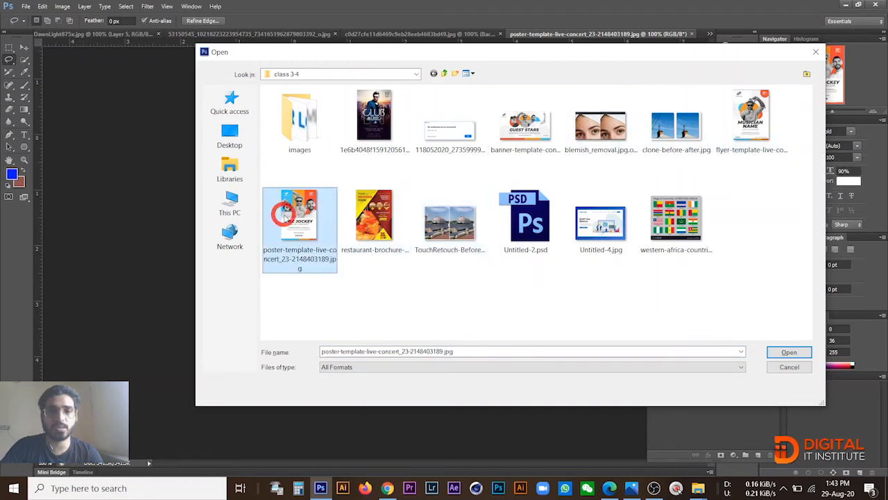
click(789, 352)
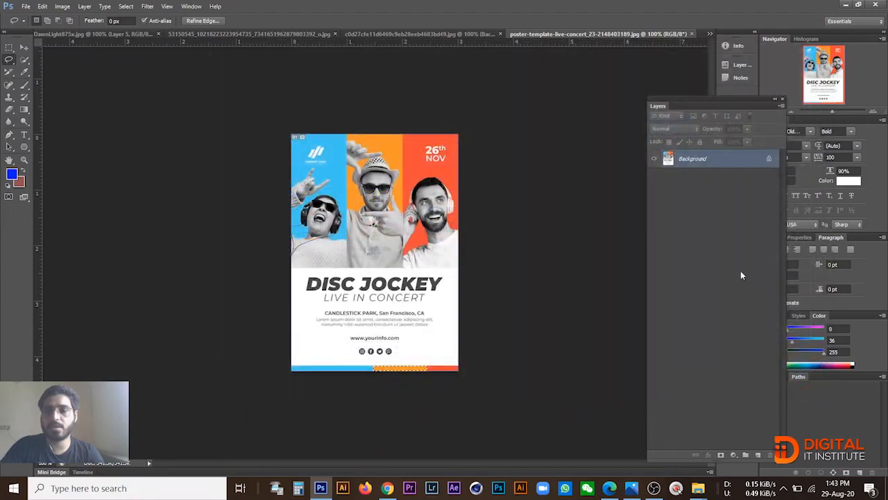
In the motorcycle image, hide the Background layer, show the cut-out riders on Layer 1 and clear the selection
click(272, 34)
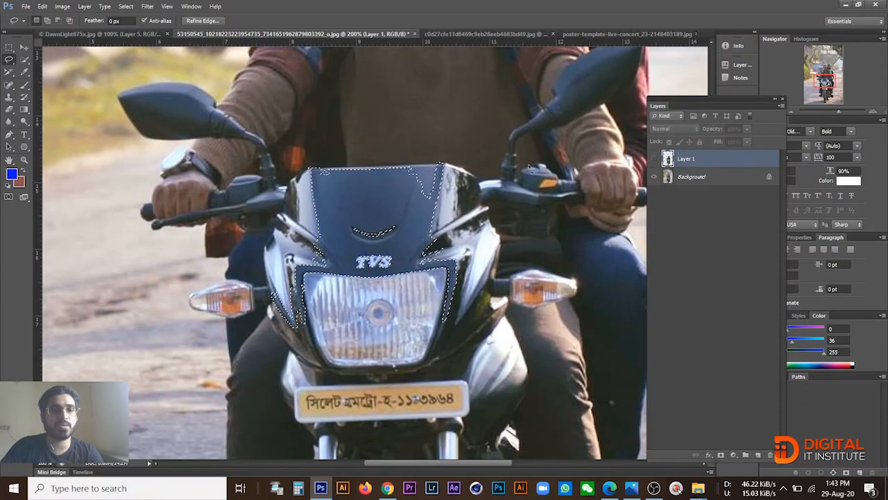
ctrl+alt+click(522, 264)
ctrl+alt+click(522, 265)
click(653, 177)
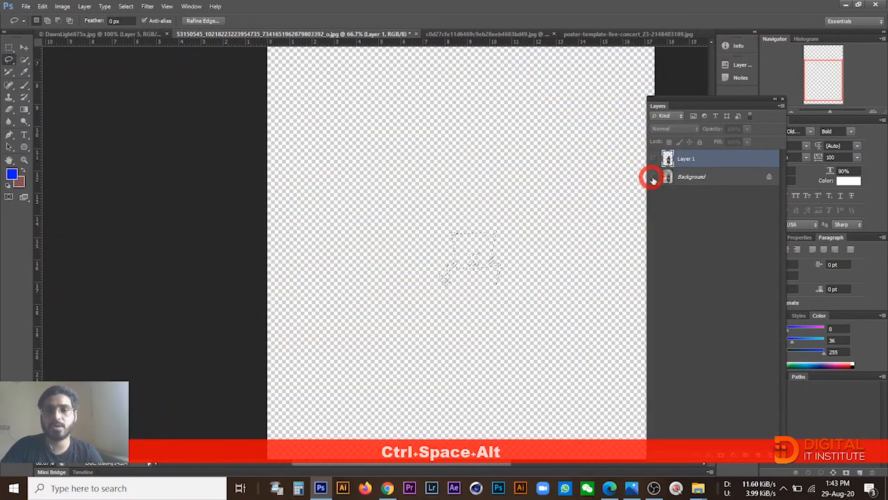
click(654, 177)
click(654, 177)
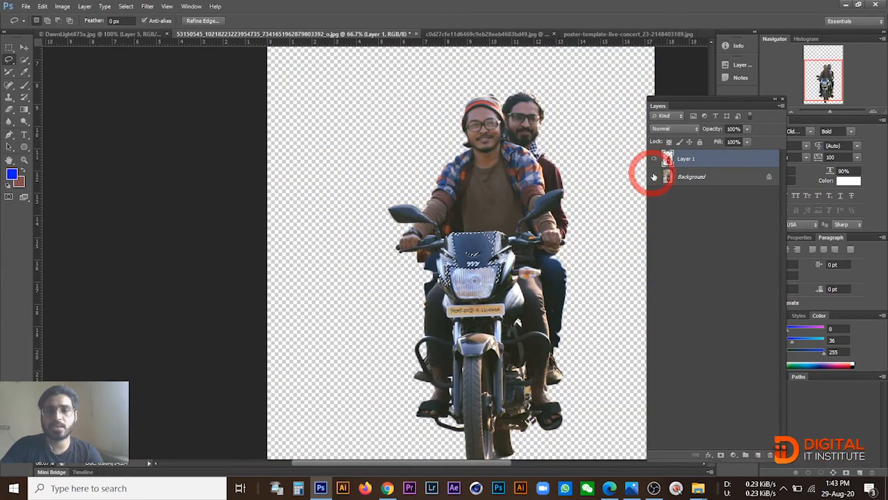
click(9, 48)
click(422, 268)
ctrl+alt+click(573, 279)
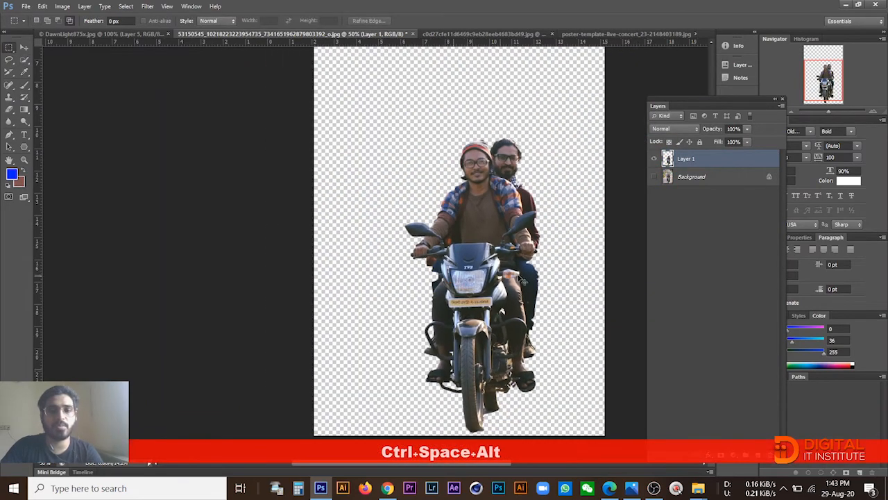
ctrl+alt+click(592, 278)
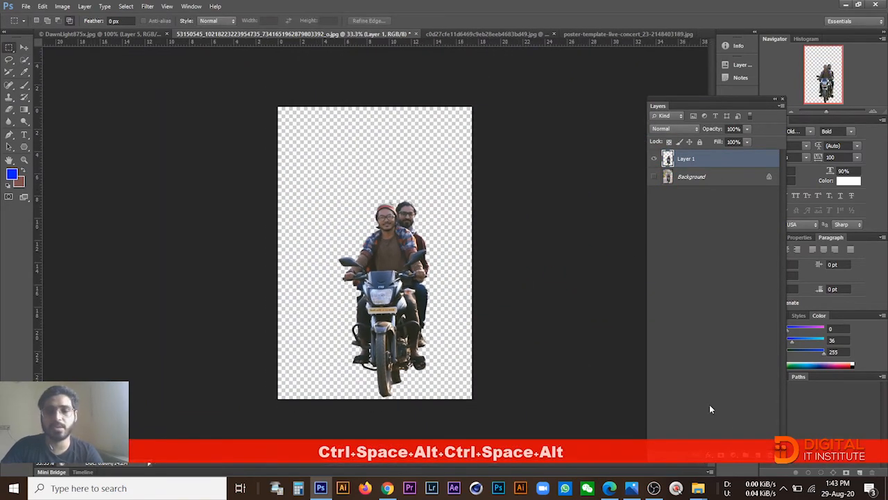
Add a new layer directly above Background and fill it with the orange-yellow foreground colour ffb400
click(695, 178)
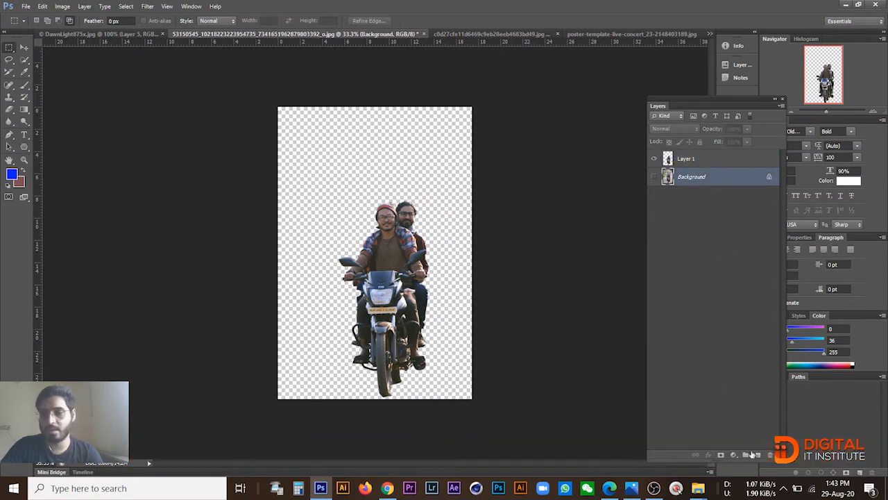
click(760, 455)
key(alt+BackSpace)
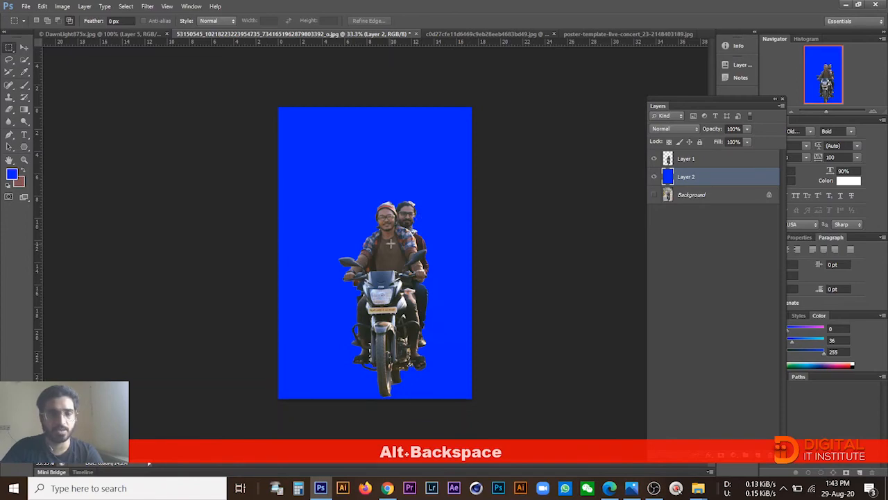
key(ctrl+alt+z)
click(11, 173)
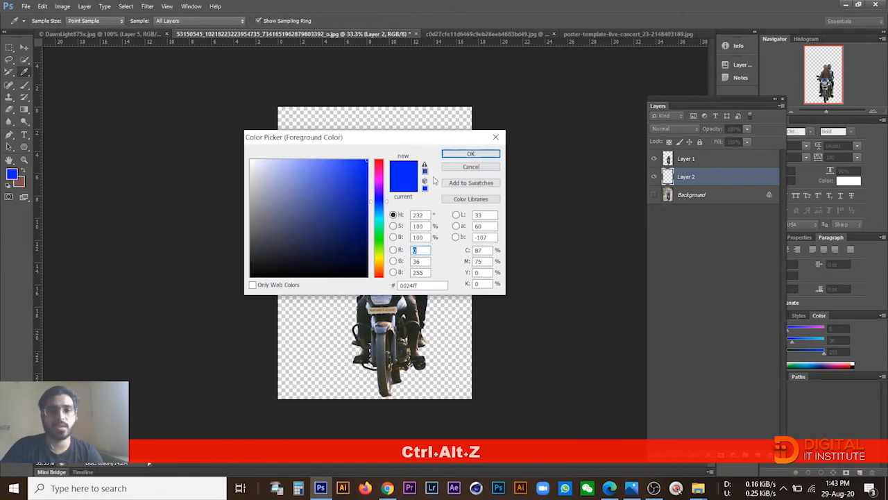
click(378, 263)
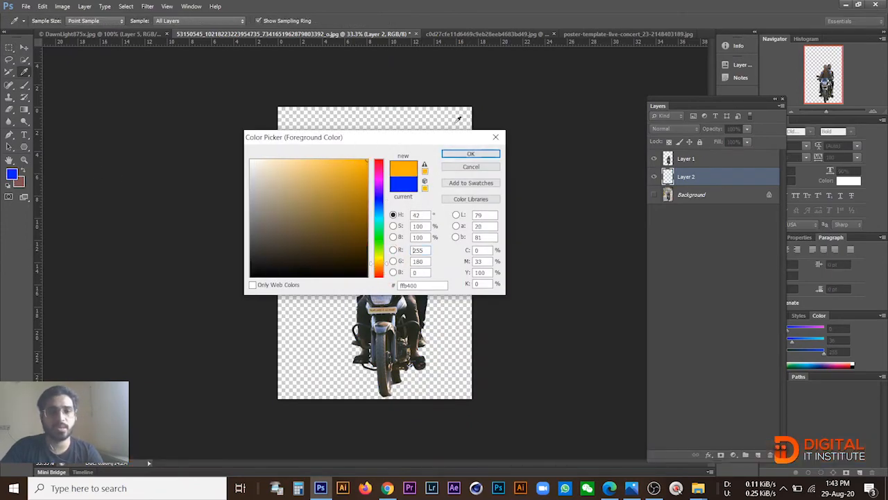
click(470, 154)
key(alt+BackSpace)
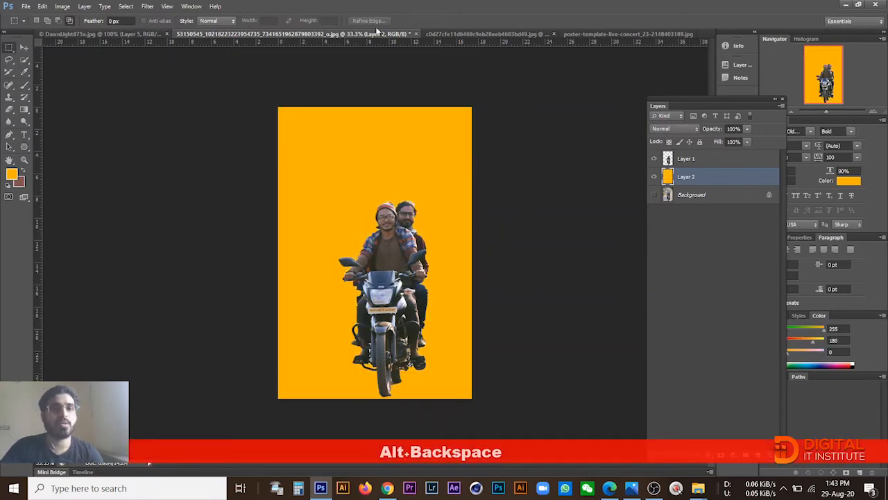
Examine the DISC JOCKEY poster's coloured portrait panels and clear the selection on its lower strip
click(440, 33)
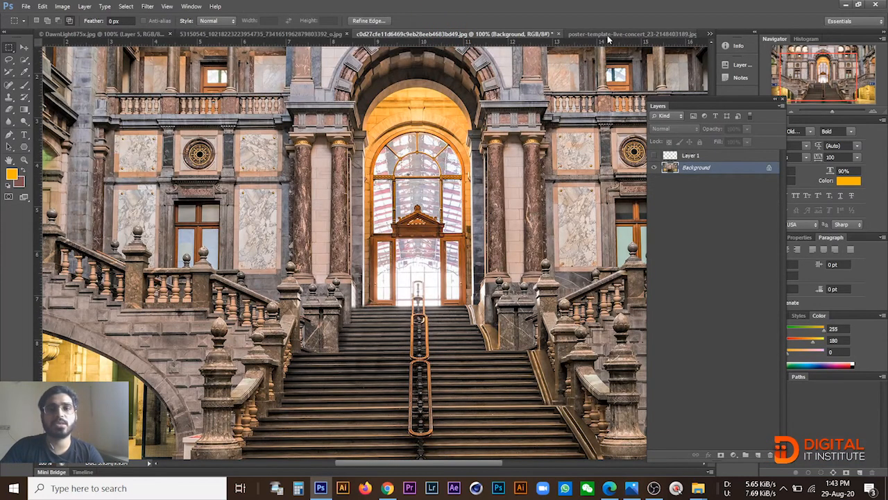
click(608, 37)
ctrl+click(357, 171)
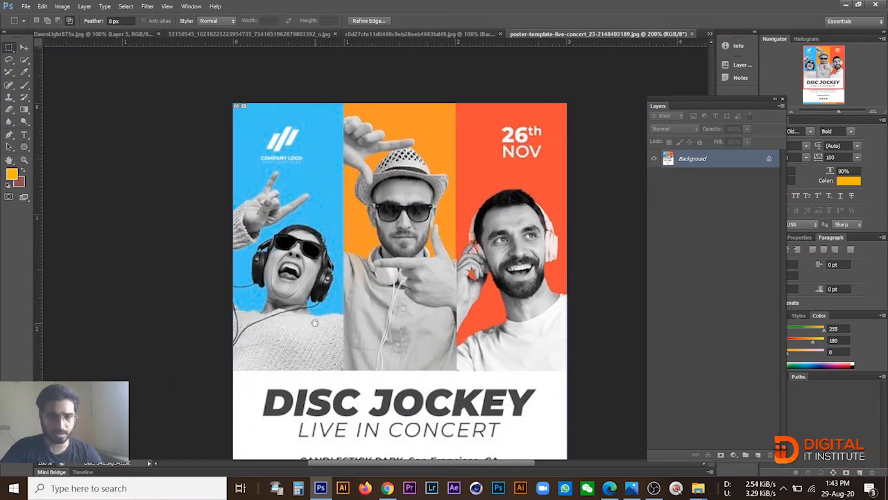
drag(314, 323, 315, 271)
ctrl+alt+click(340, 281)
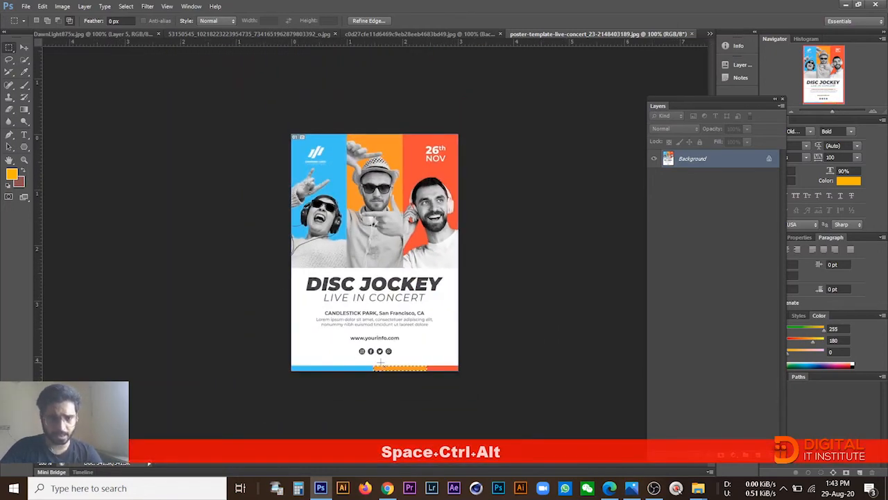
click(478, 140)
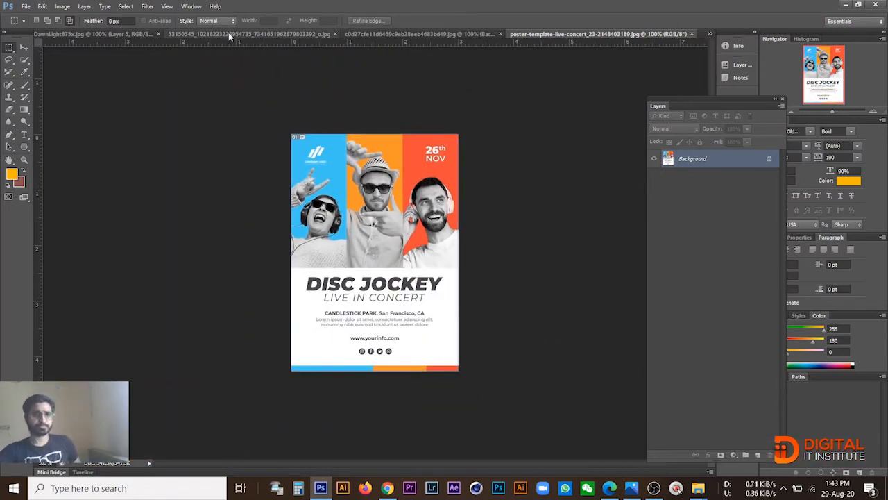
In the motorcycle image, scale the riders on Layer 1 to about 60% and move them to the canvas's upper-left area
click(229, 34)
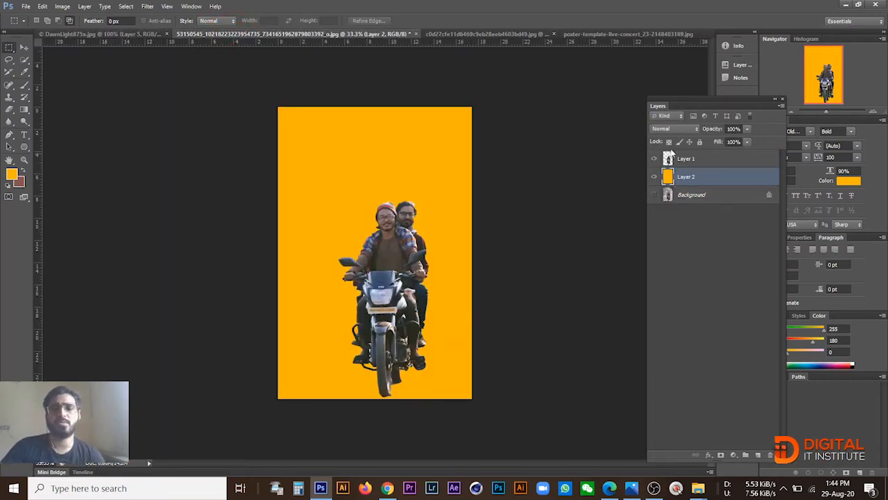
click(701, 158)
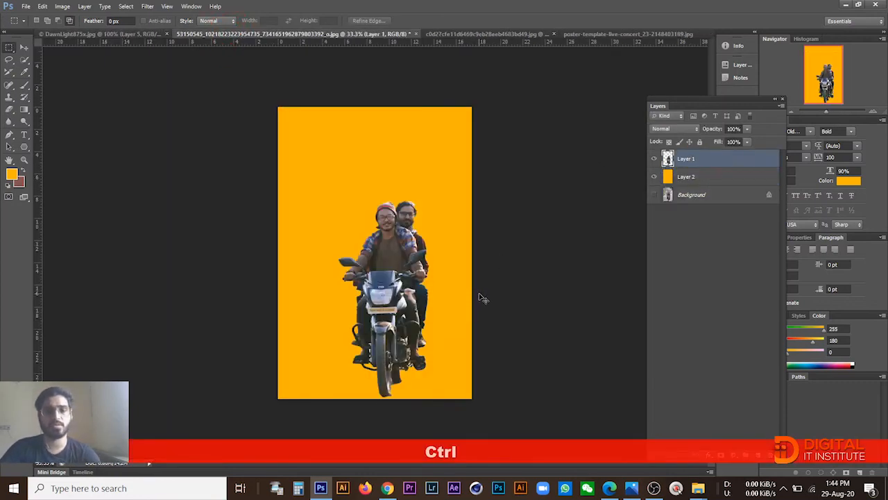
key(ctrl+t)
click(46, 6)
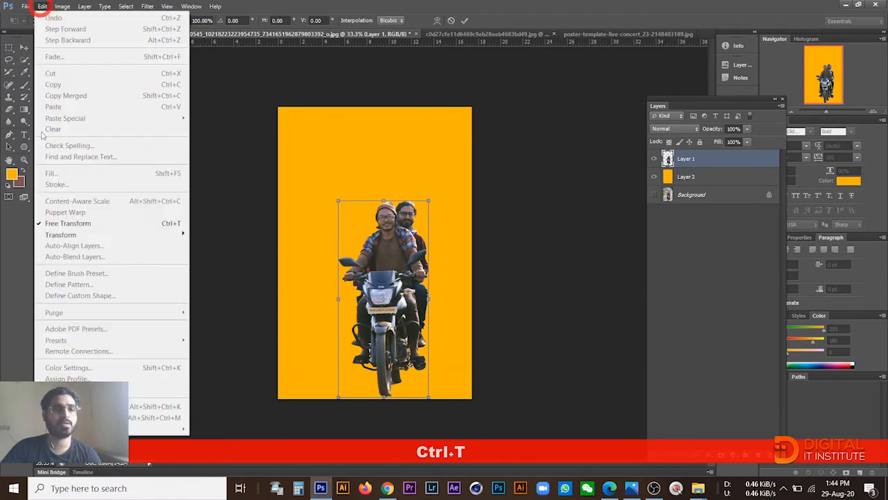
click(492, 240)
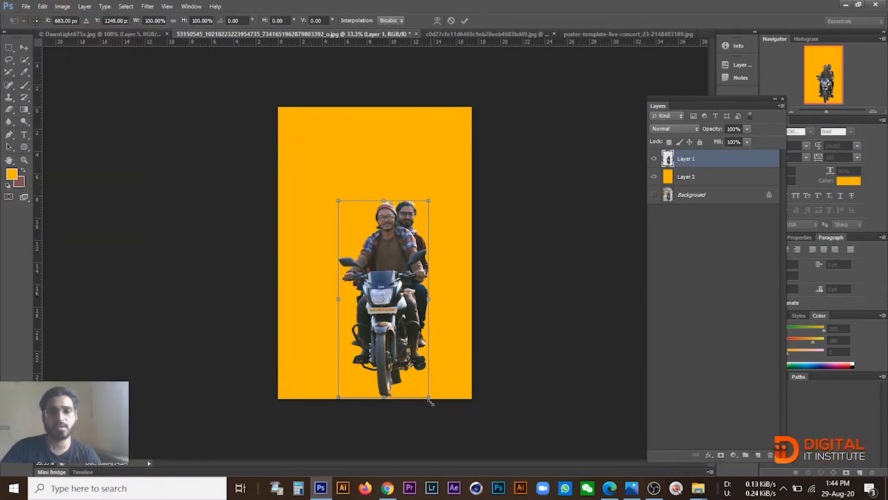
key(shift)
drag(430, 401, 393, 319)
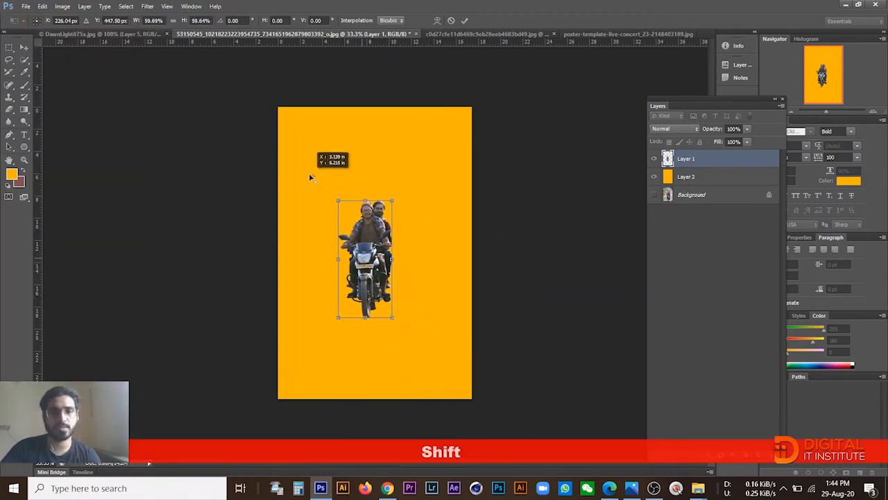
drag(369, 253, 320, 190)
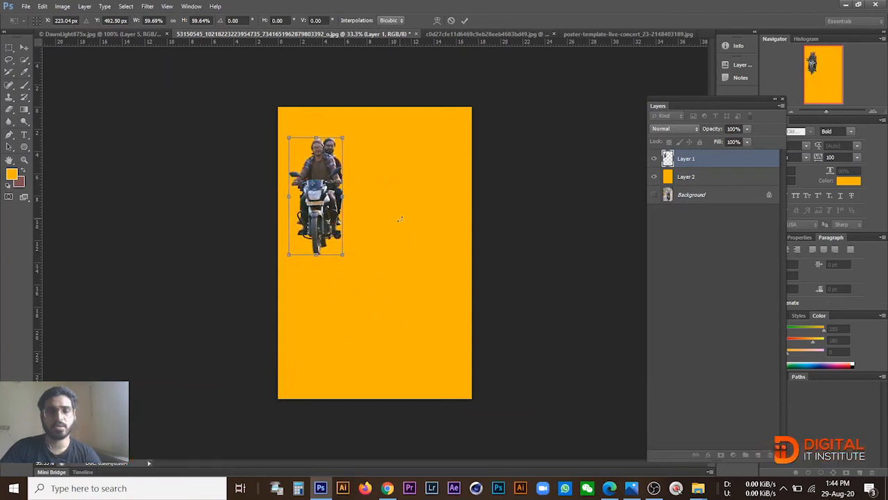
key(Return)
Scale Layer 2's orange fill to a panel about 6.6 in wide and 13.8 in high behind the riders
click(685, 176)
key(ctrl+t)
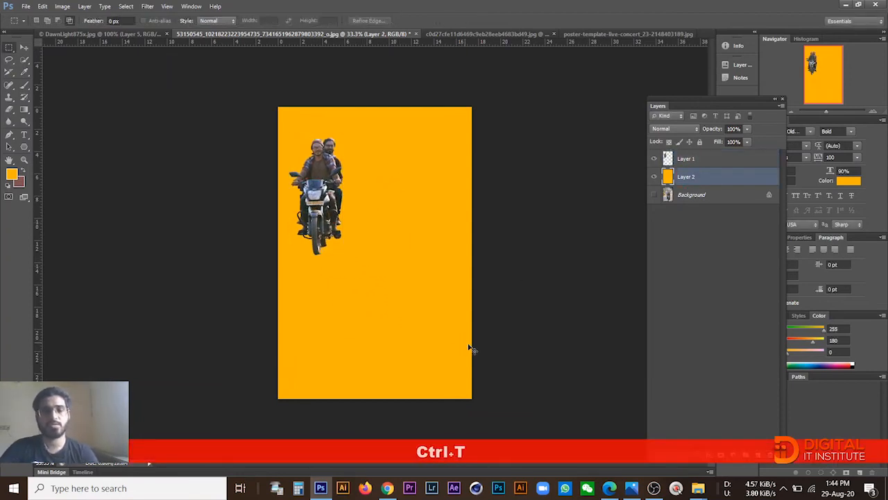
drag(474, 398, 351, 259)
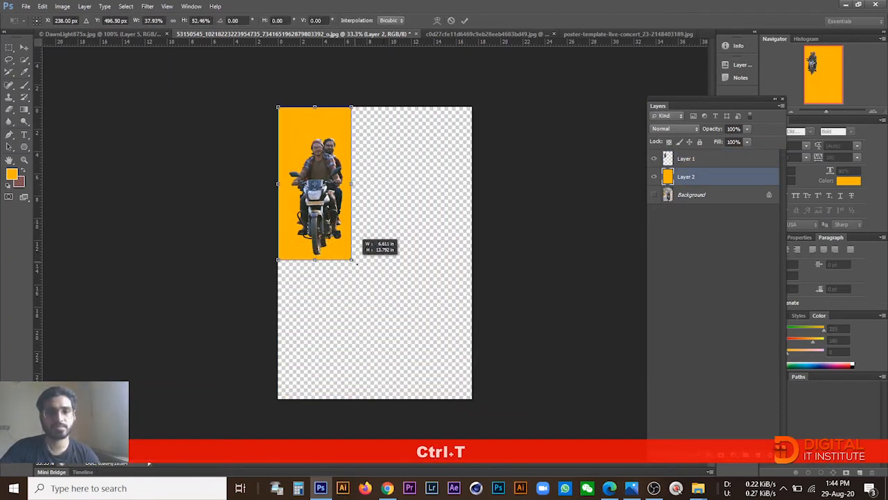
key(Return)
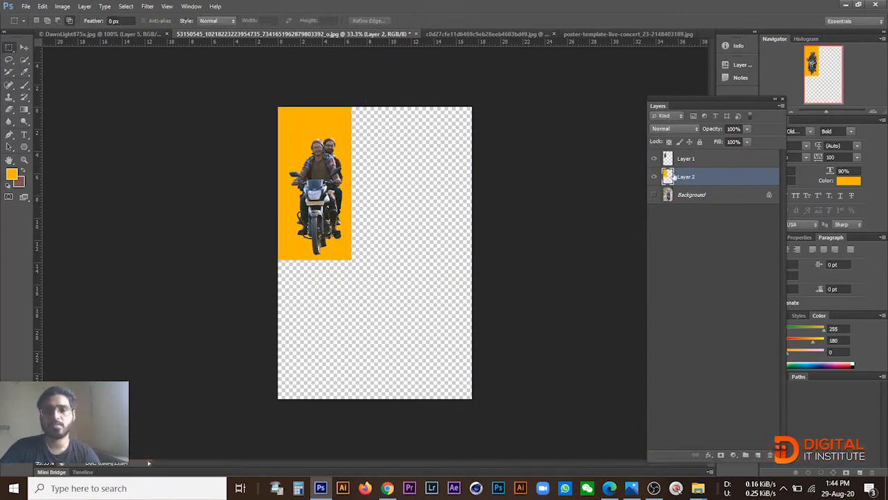
Duplicate the orange panel on Layer 2 and place the copy beside the original along the canvas's upper edge
drag(705, 182, 758, 455)
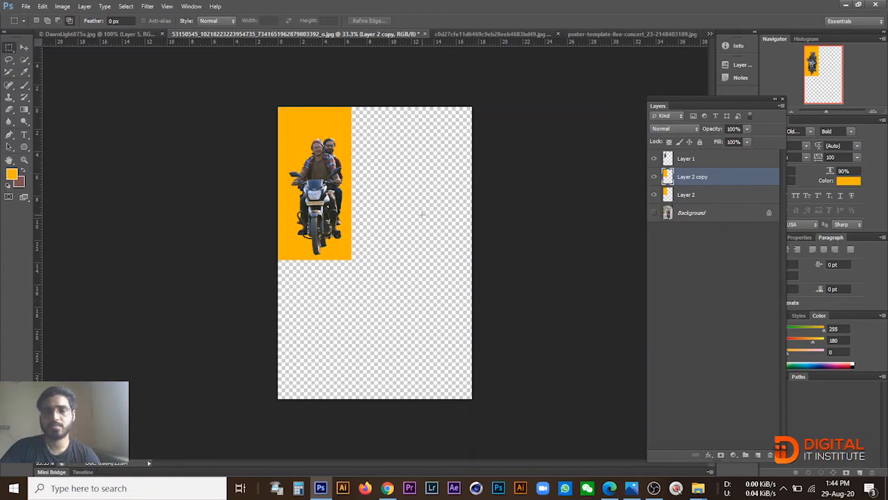
drag(308, 126, 383, 112)
drag(726, 182, 746, 454)
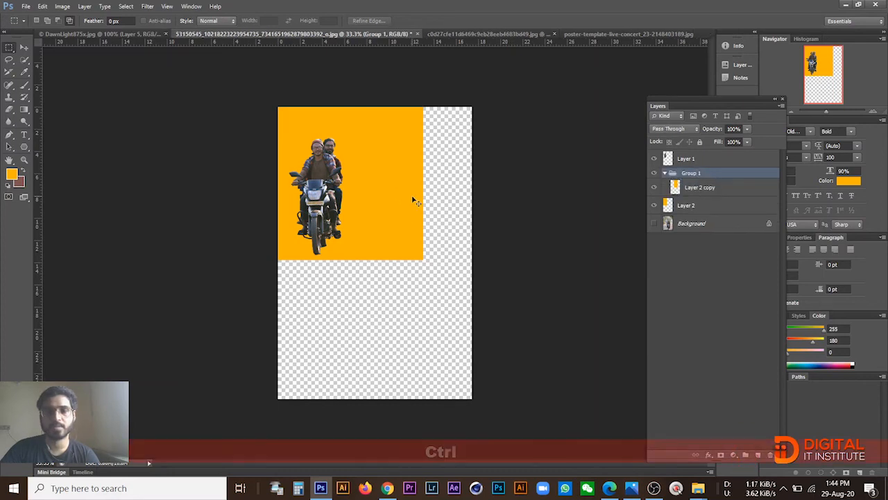
key(ctrl+z)
key(ctrl+alt+z)
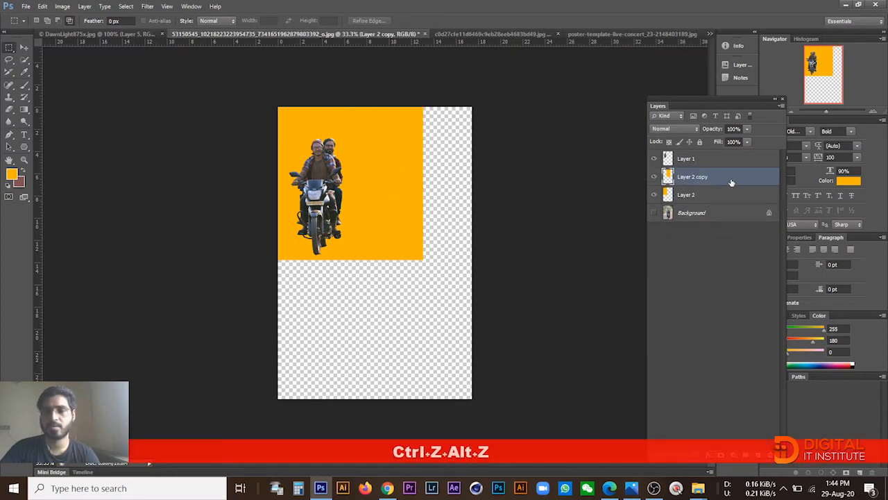
Duplicate the orange panel as a third one along the canvas's right edge and squeeze all three panels to fit the canvas width
drag(731, 180, 759, 455)
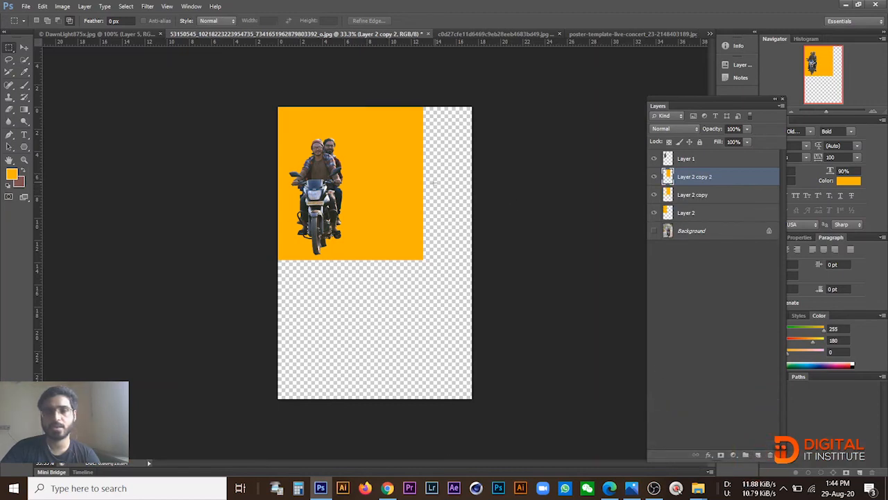
drag(397, 215, 469, 220)
shift+click(687, 212)
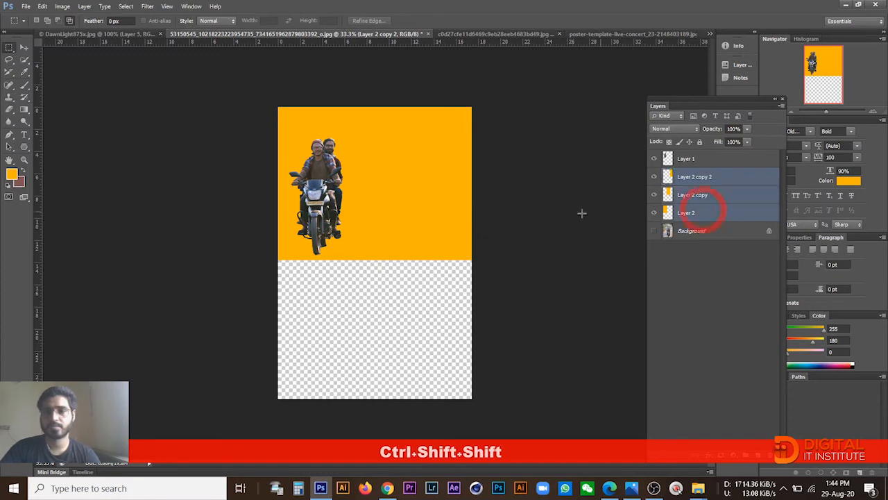
key(ctrl+y)
key(ctrl+t)
drag(500, 185, 478, 185)
key(Return)
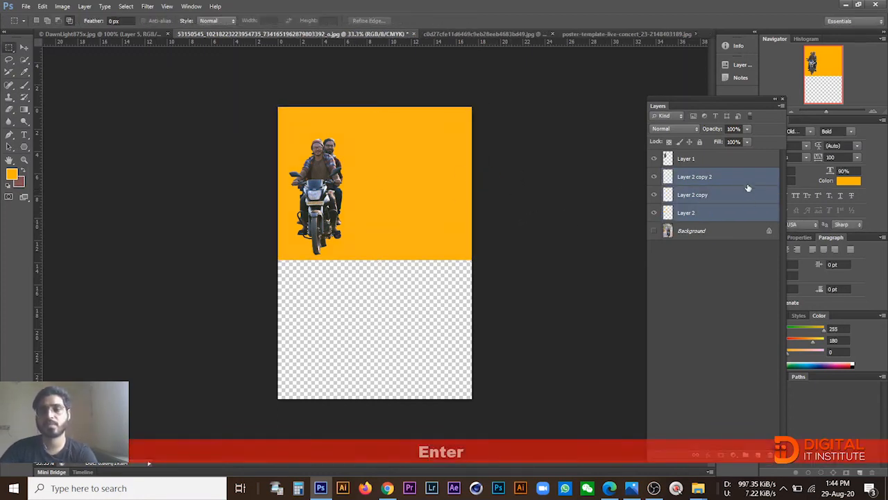
Fill the rightmost panel, Layer 2 copy 2, with dark green (RGB 2, 104, 0) within its own outline
click(692, 182)
click(694, 189)
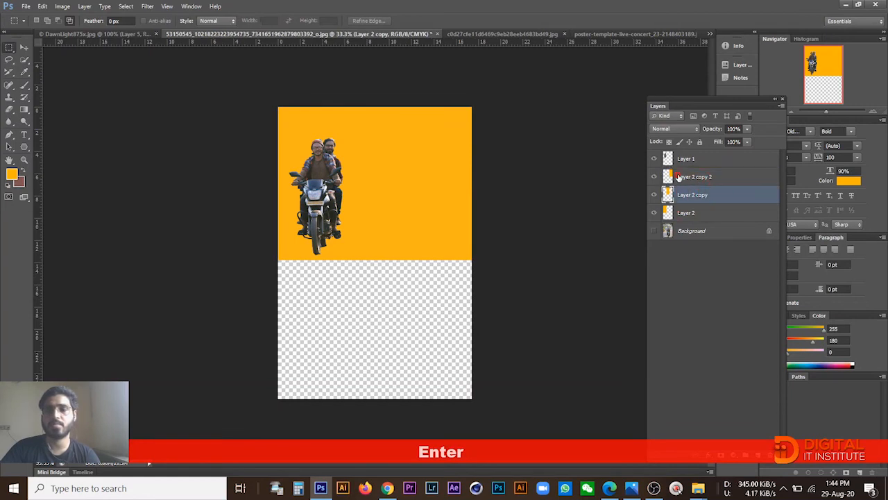
click(678, 177)
ctrl+click(669, 177)
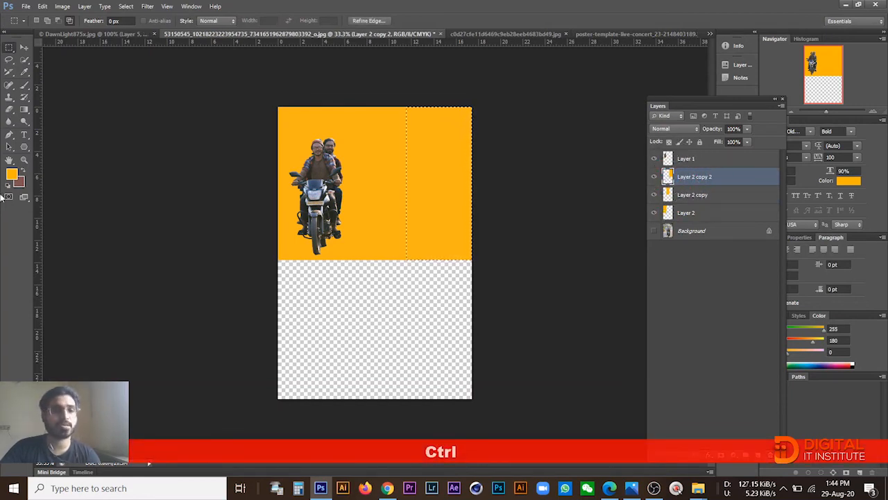
click(11, 174)
click(367, 229)
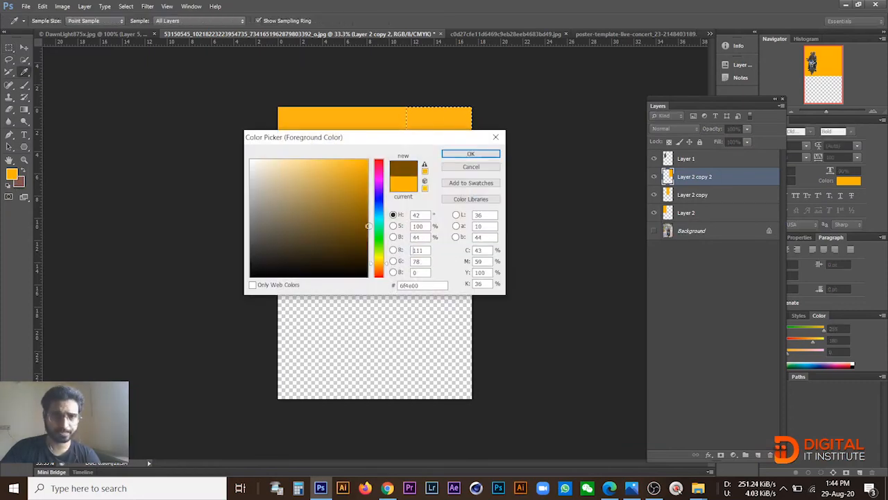
click(378, 238)
click(489, 157)
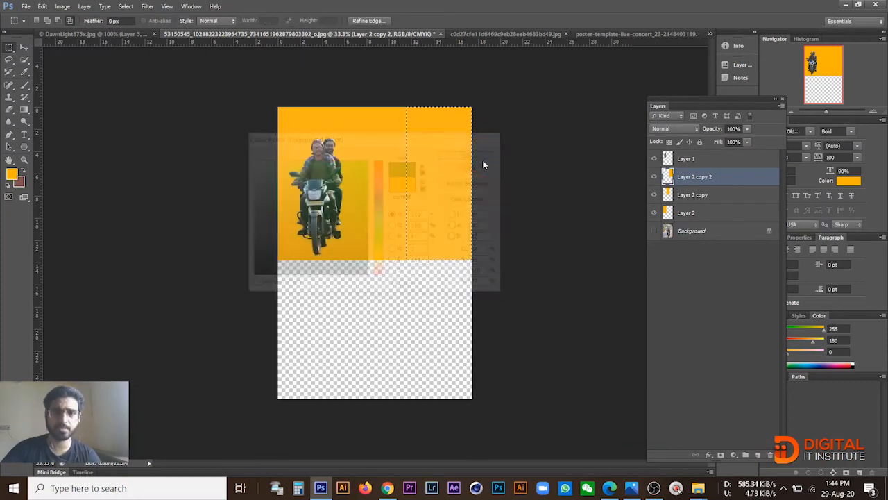
key(alt+BackSpace)
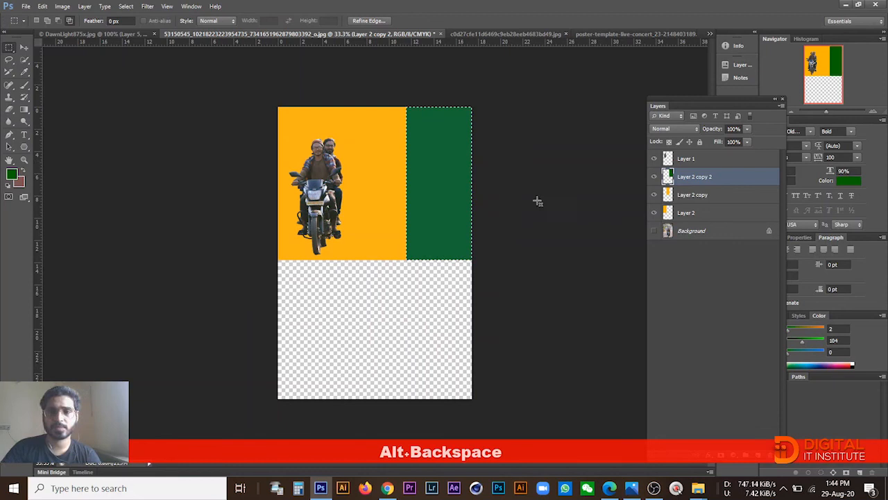
Fill the middle panel, Layer 2 copy, with bright green (RGB 57, 227, 89) within its own outline
click(694, 195)
ctrl+click(667, 195)
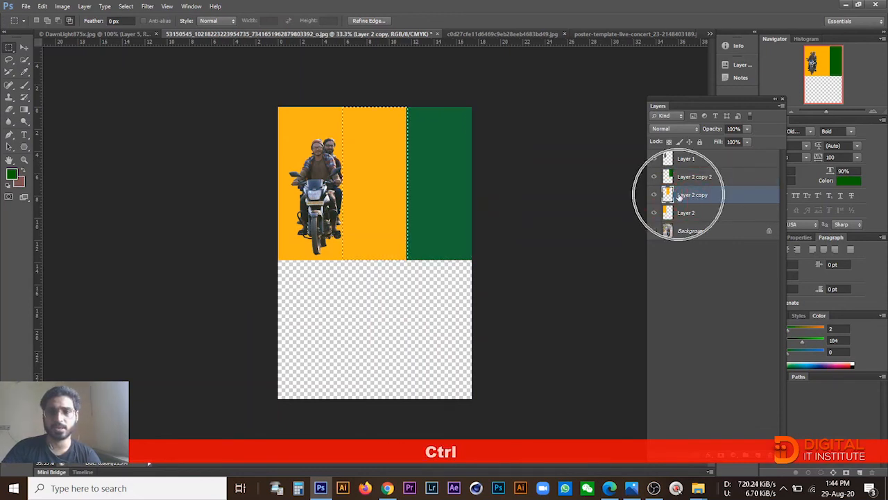
click(11, 175)
drag(317, 202, 338, 172)
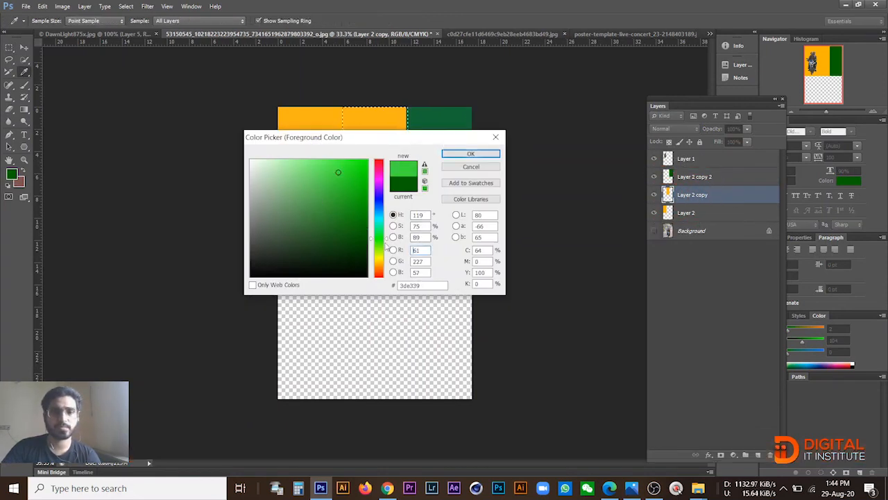
click(471, 153)
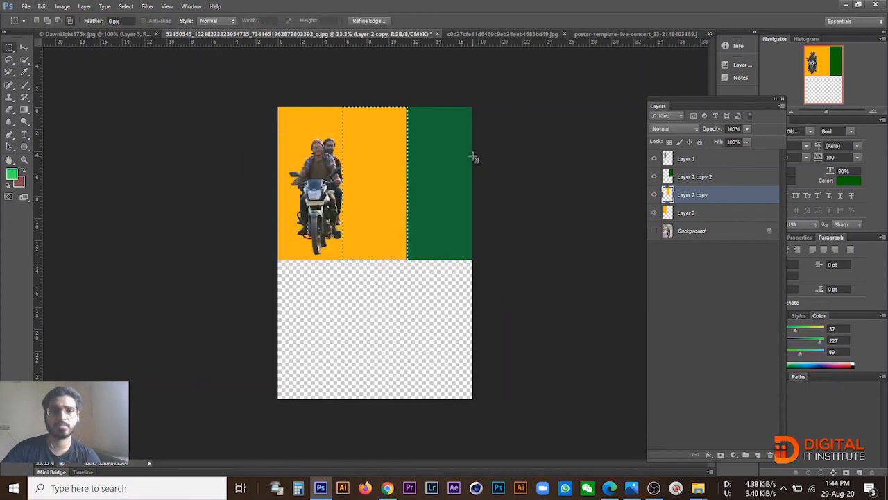
key(alt+BackSpace)
Move the riders on Layer 1 about 0.67 in left and 0.39 in down to sit inside the orange panel
ctrl+click(510, 169)
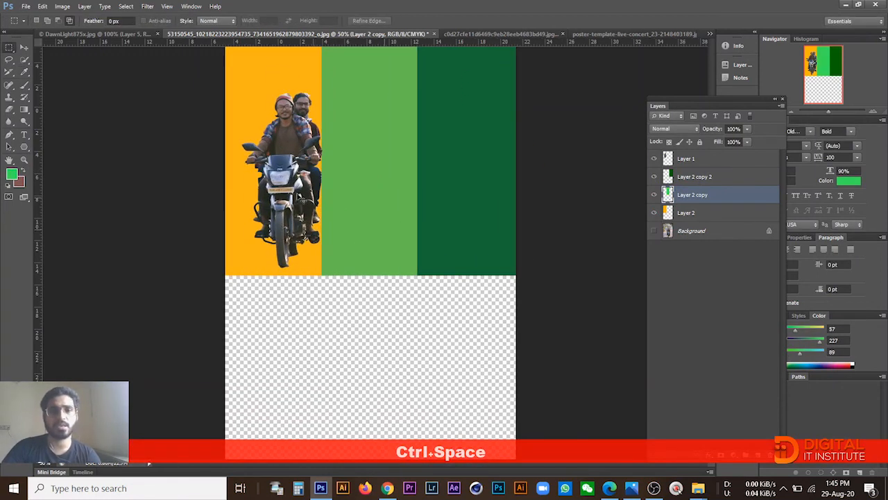
ctrl+right_click(295, 164)
click(301, 168)
drag(302, 168, 290, 175)
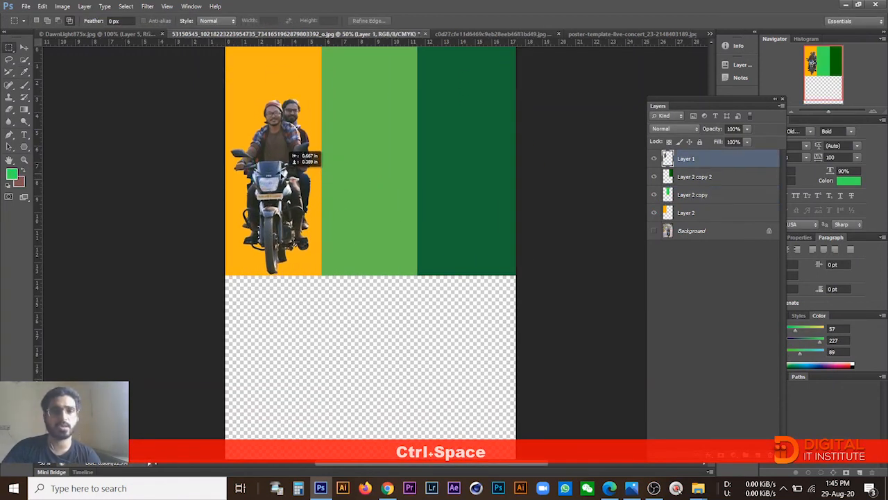
key(ctrl+o)
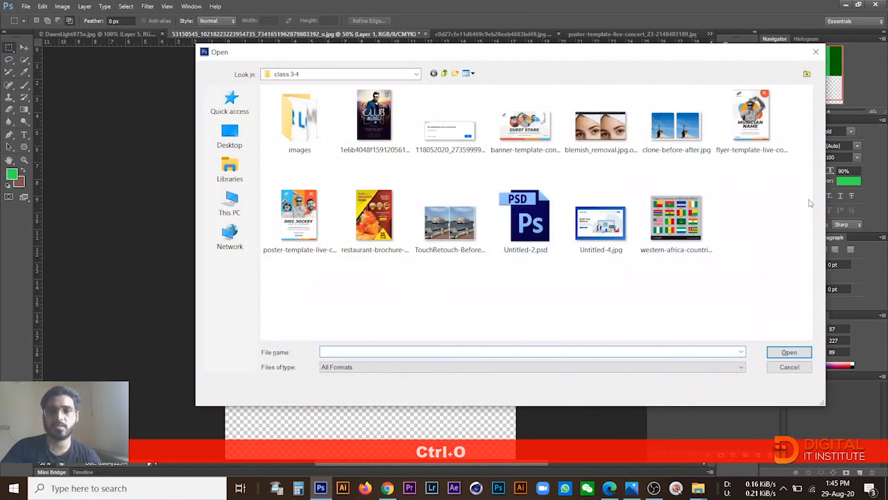
click(791, 368)
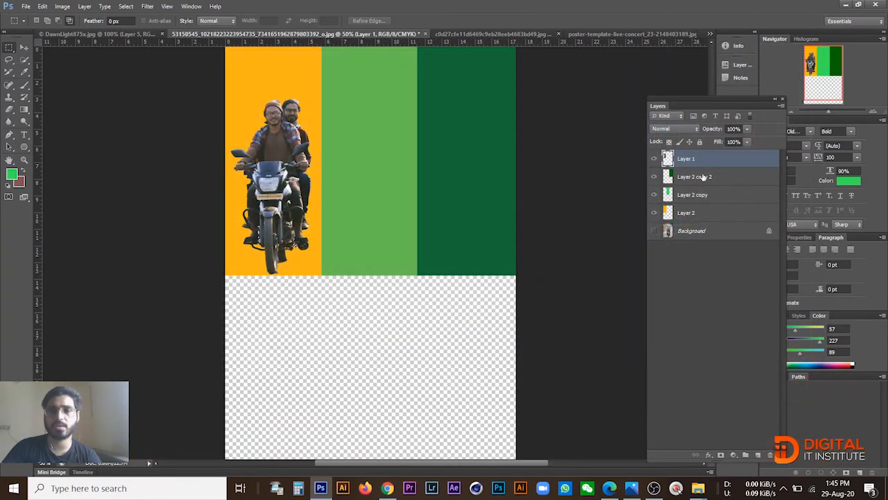
Duplicate the riders twice and place the copies level with the original in the light green and dark green panels
drag(694, 161, 761, 452)
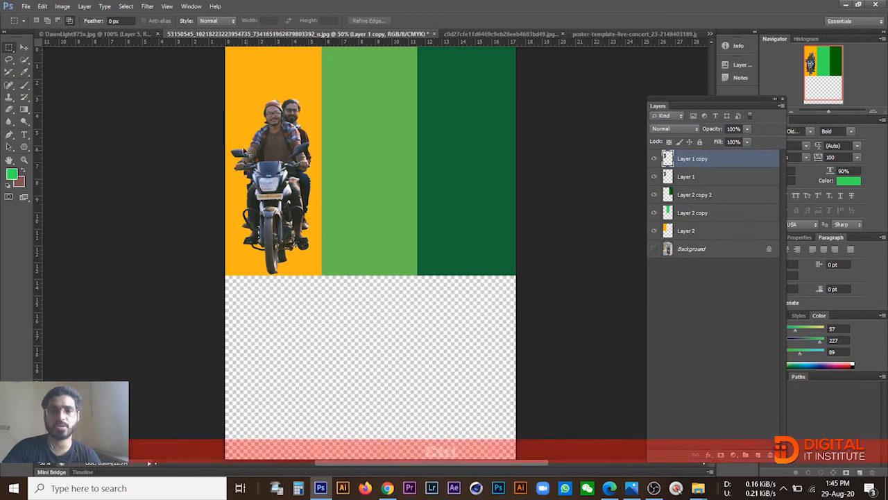
drag(270, 161, 360, 161)
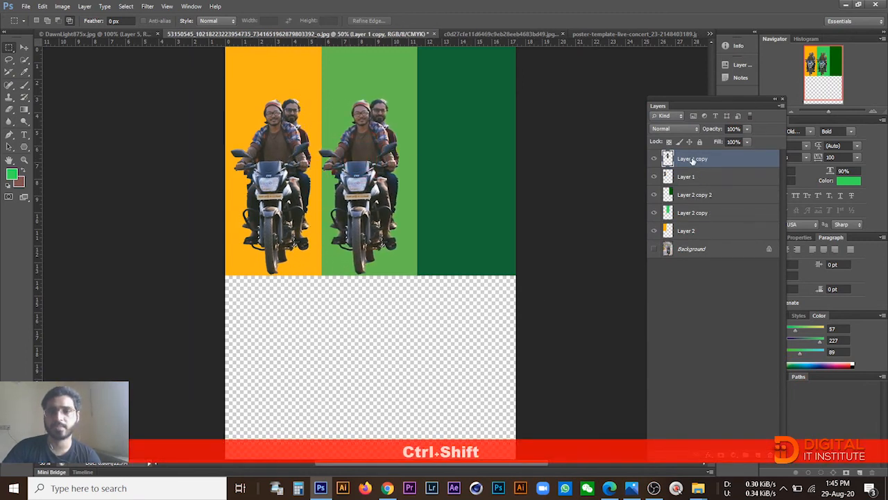
drag(693, 161, 761, 451)
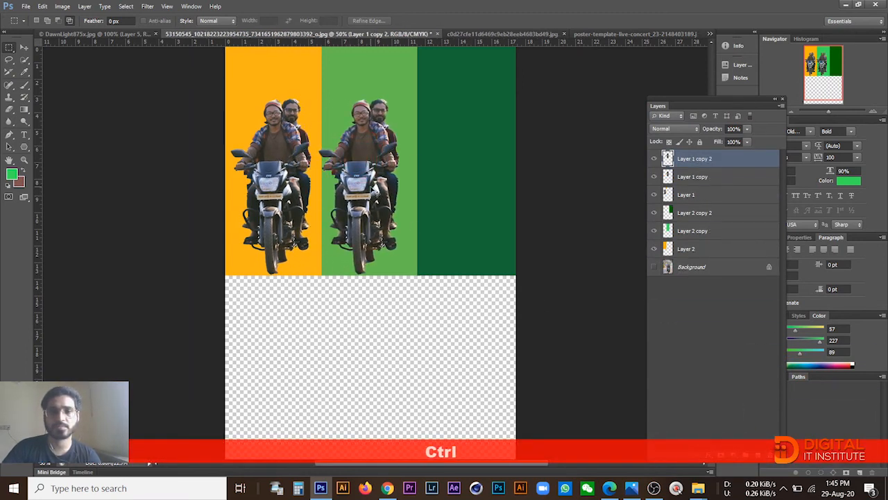
drag(373, 192, 469, 192)
Add a new layer between the orange panel's layer and the Background and fill it with white (ffffff)
ctrl+alt+click(477, 227)
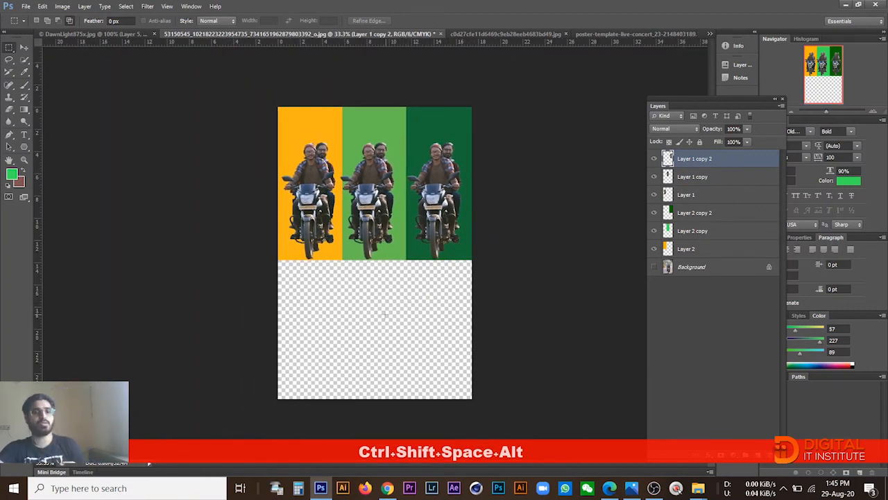
click(758, 456)
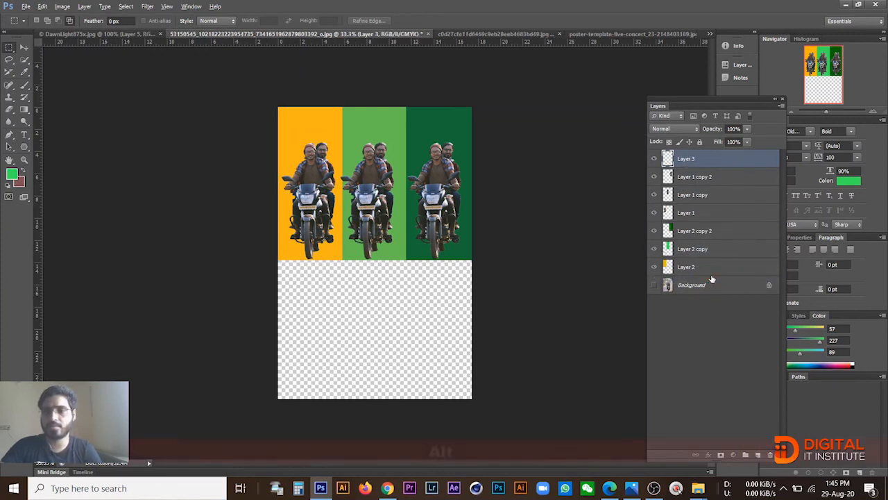
drag(694, 159, 706, 270)
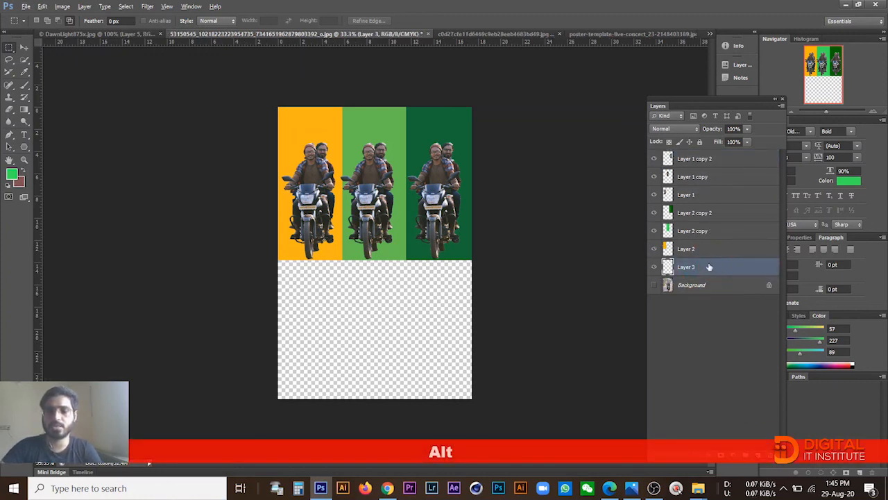
key(alt+BackSpace)
key(ctrl+BackSpace)
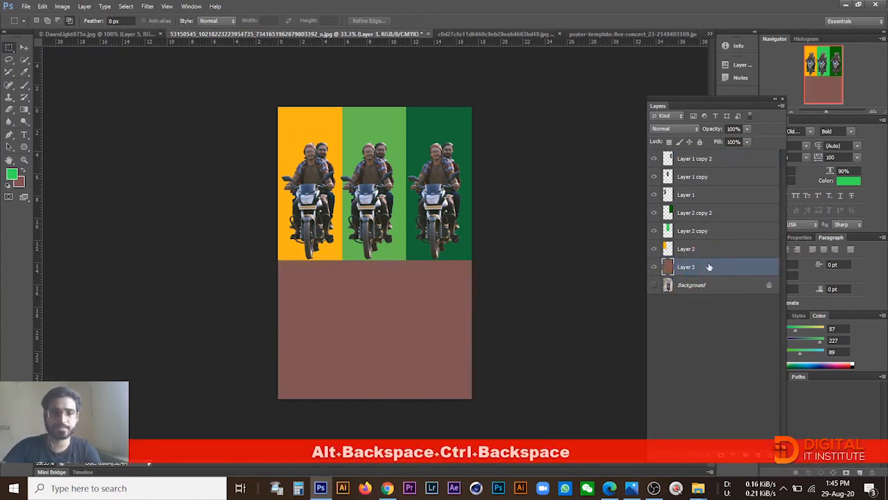
click(19, 182)
drag(331, 197, 214, 146)
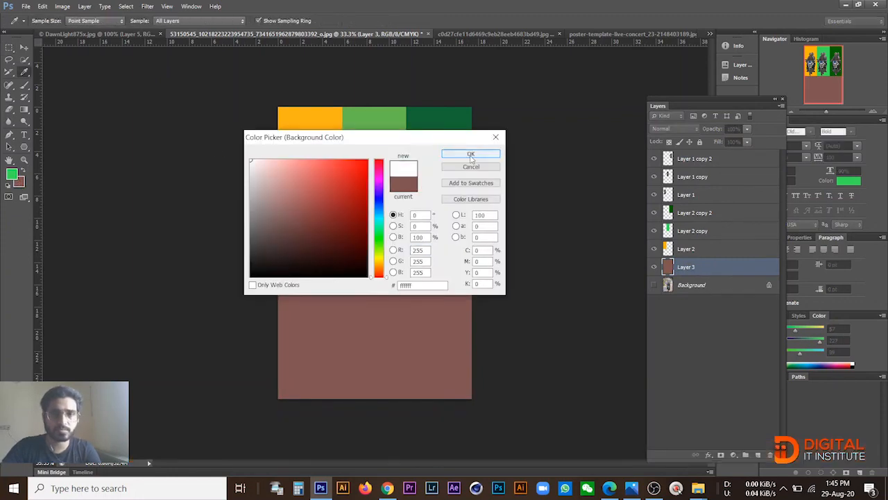
click(471, 154)
key(ctrl+BackSpace)
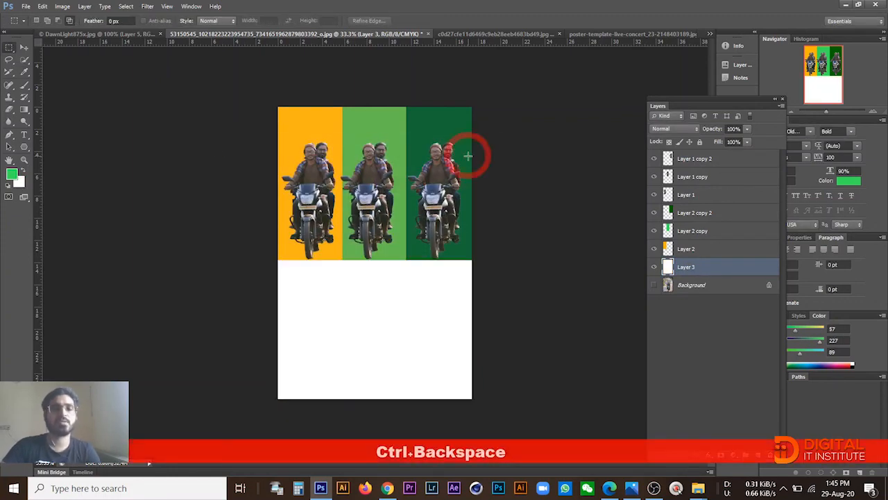
Add the green placeholder text "alkjflasdjflsjdflksjaflkj" at 40 pt on the white area below the panels
click(24, 134)
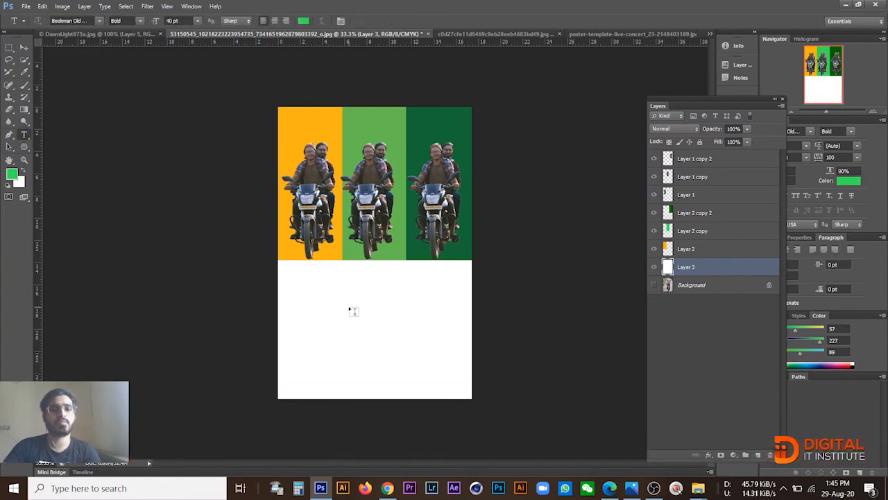
click(350, 305)
text(alkjflasdjflsjdflksjaflkj)
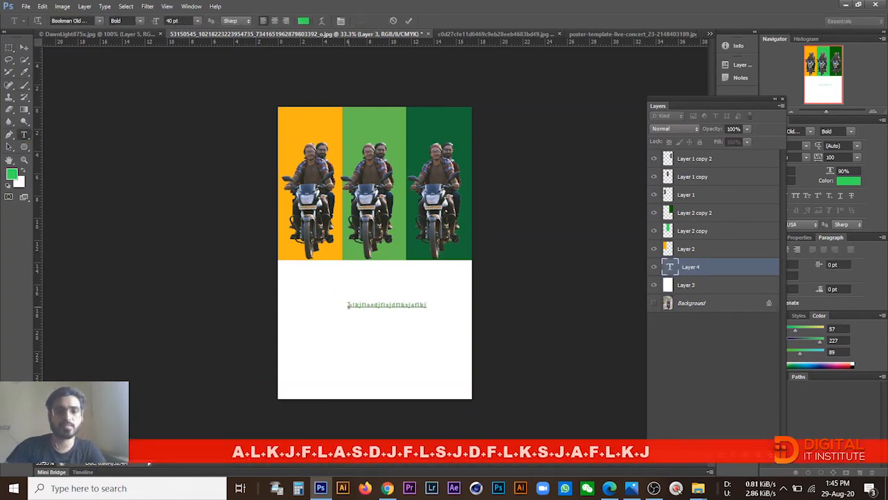
Enlarge all of the placeholder text to 76 pt
key(ctrl+a)
key(ctrl+shift+period)
key(ctrl+shift+period)
key(ctrl+shift+period)
key(ctrl+shift+period)
key(ctrl+shift+period)
key(ctrl+shift+period)
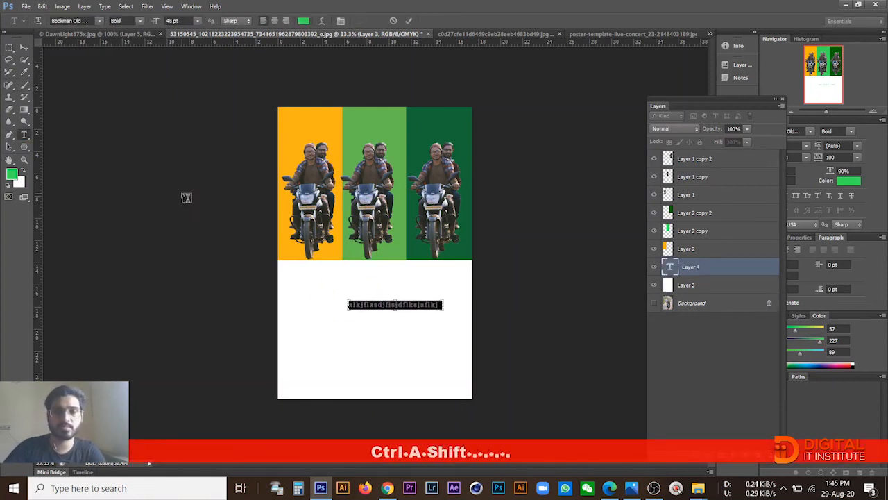
key(ctrl+shift+period)
key(ctrl+shift+period)
key(ctrl+shift+period)
key(ctrl+shift+period)
key(ctrl+shift+period)
key(ctrl+shift+period)
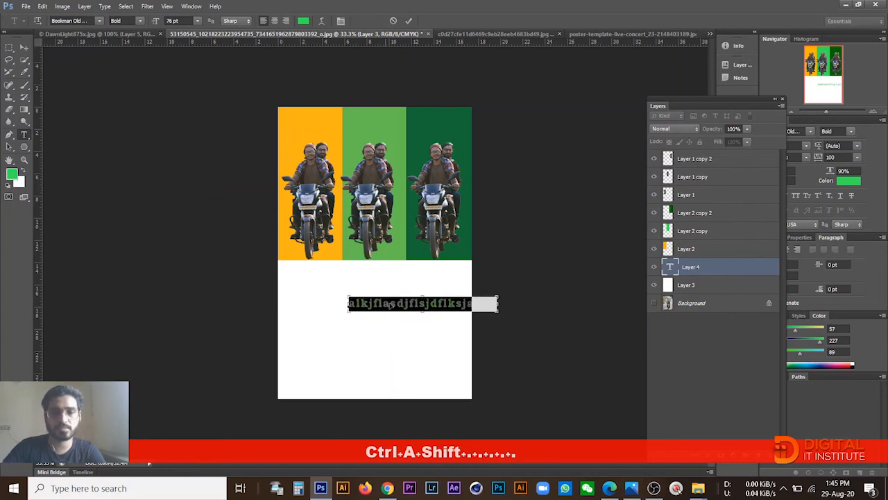
Shorten the placeholder text to "alkjflasdjfls" and enlarge it to 90 pt
drag(427, 303, 494, 305)
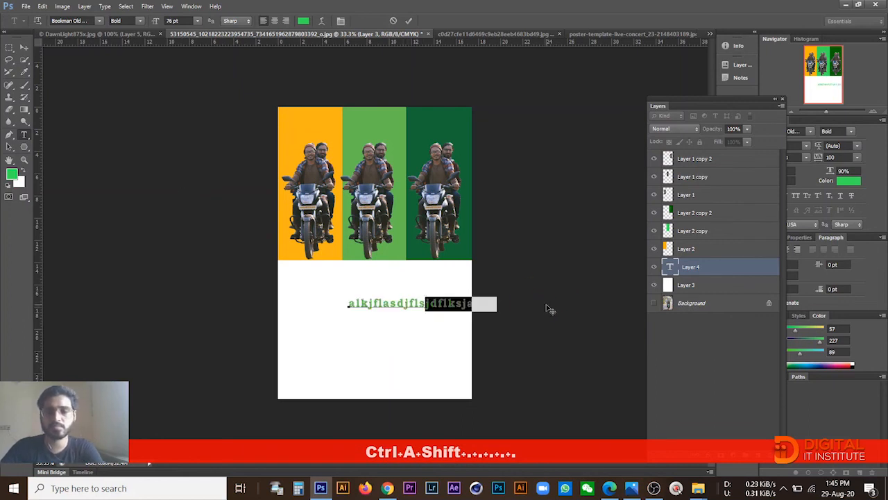
key(BackSpace)
key(ctrl+a)
key(ctrl+shift+period)
key(ctrl+shift+period)
key(ctrl+shift+period)
key(ctrl+shift+period)
key(ctrl+shift+period)
key(ctrl+shift+period)
key(ctrl+shift+period)
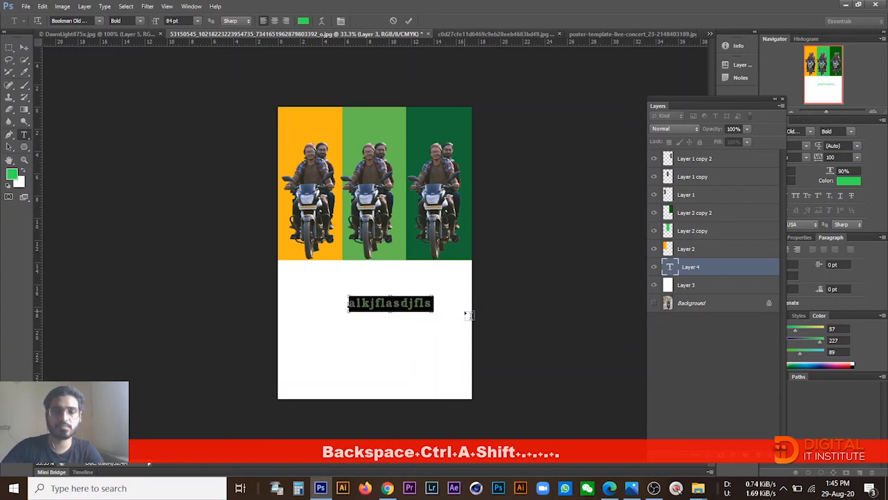
Move the text up towards the panels and scale it to about 151% as a roughly centred heading
drag(412, 303, 388, 289)
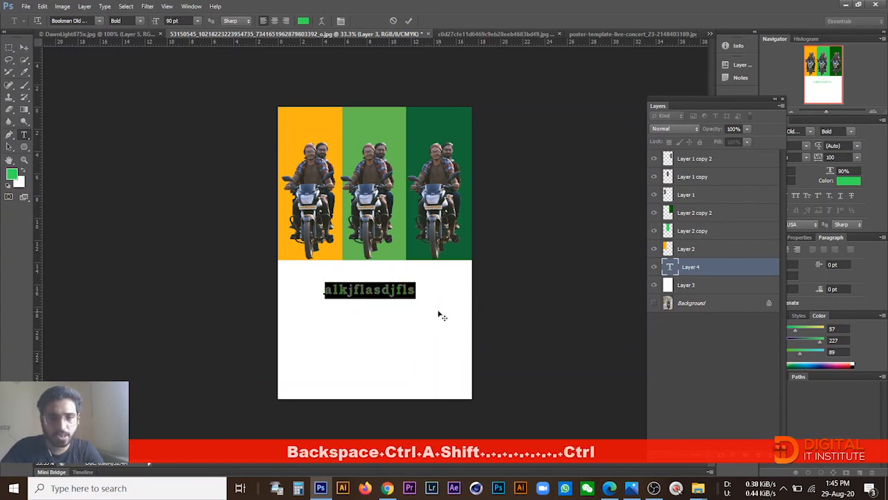
click(9, 50)
key(ctrl+t)
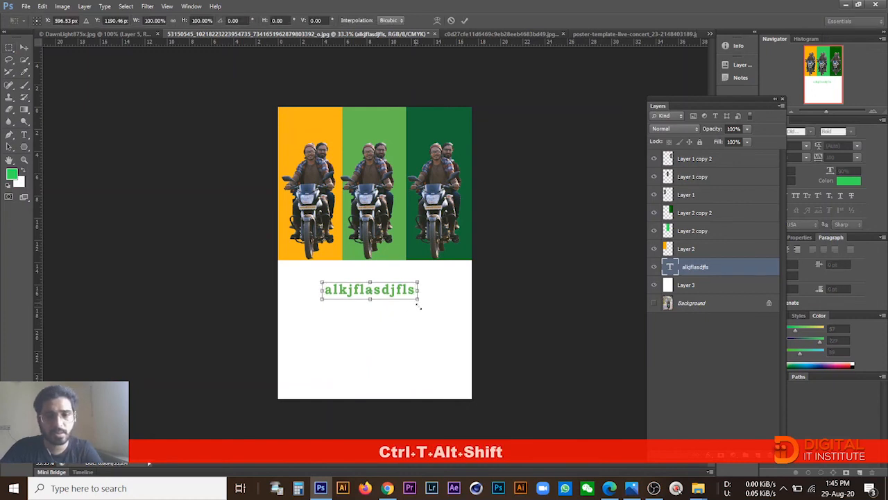
drag(419, 301, 467, 292)
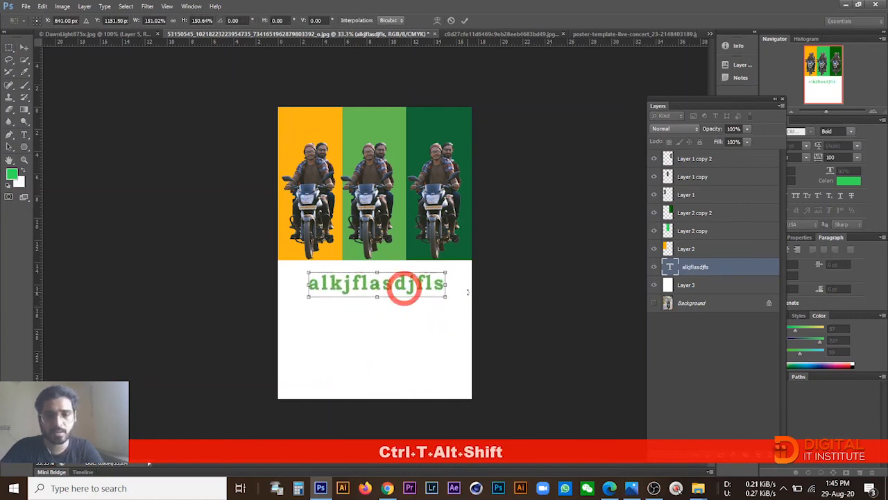
key(Return)
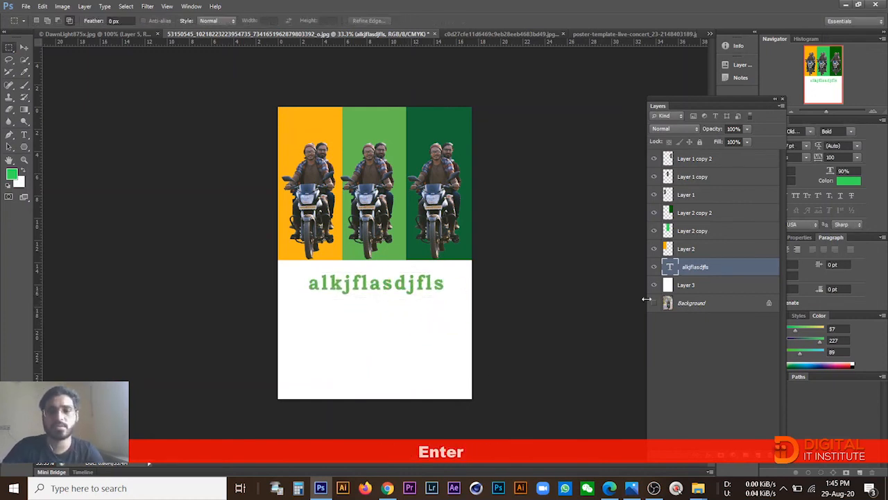
Duplicate the three coloured panels and squash the copies to about 6% height as a thin strip along the canvas's lower edge
click(709, 250)
shift+click(701, 213)
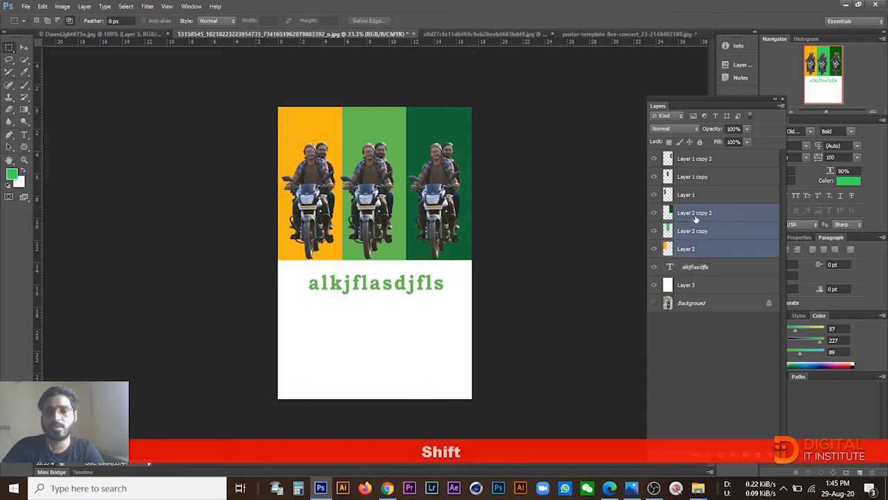
drag(696, 218, 759, 456)
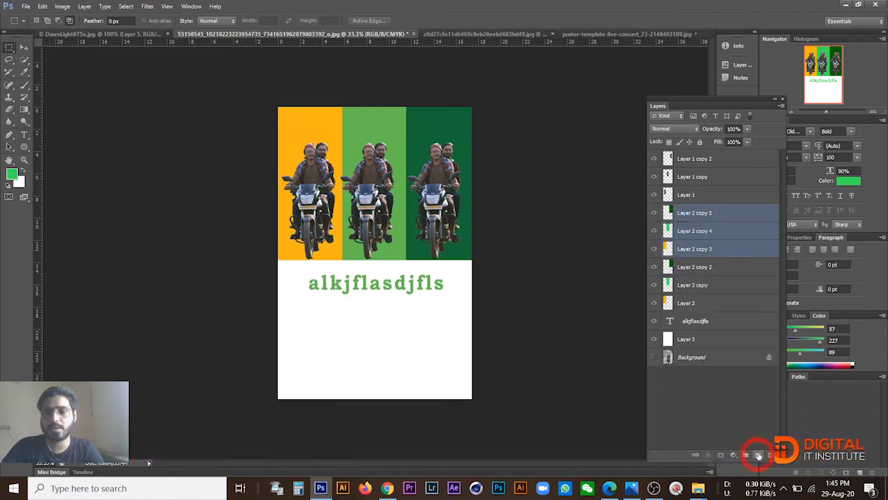
key(ctrl+t)
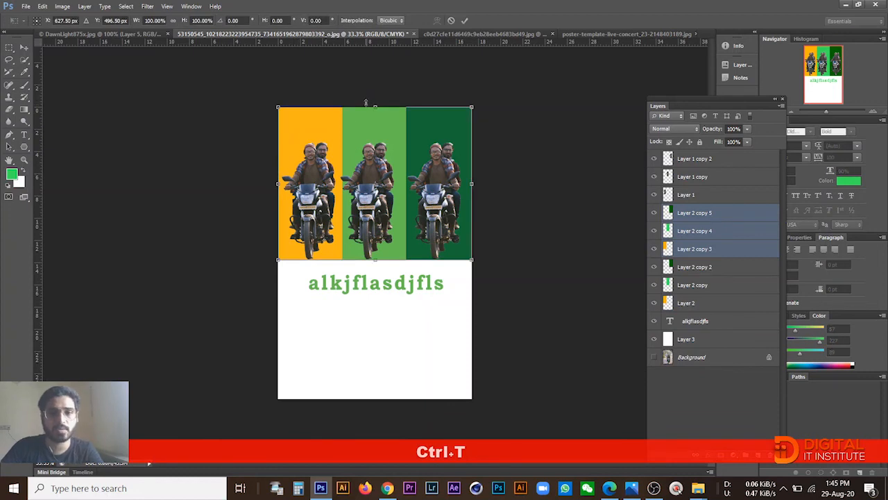
drag(374, 107, 398, 393)
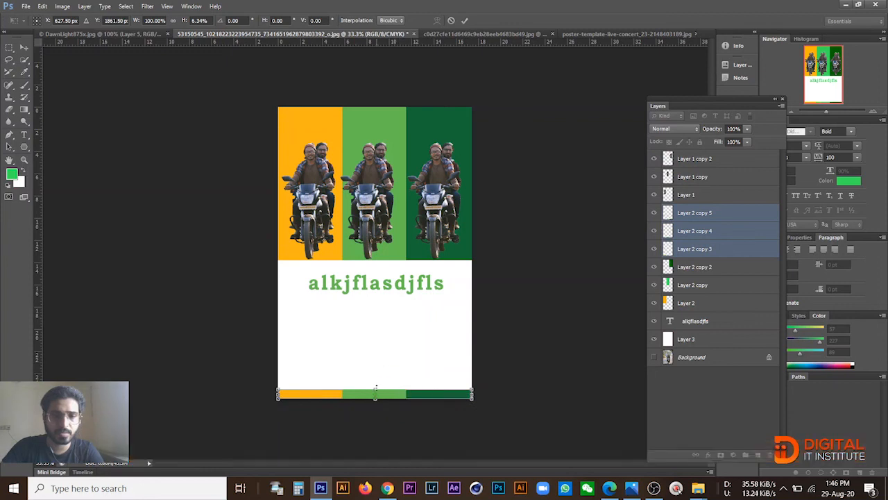
key(Return)
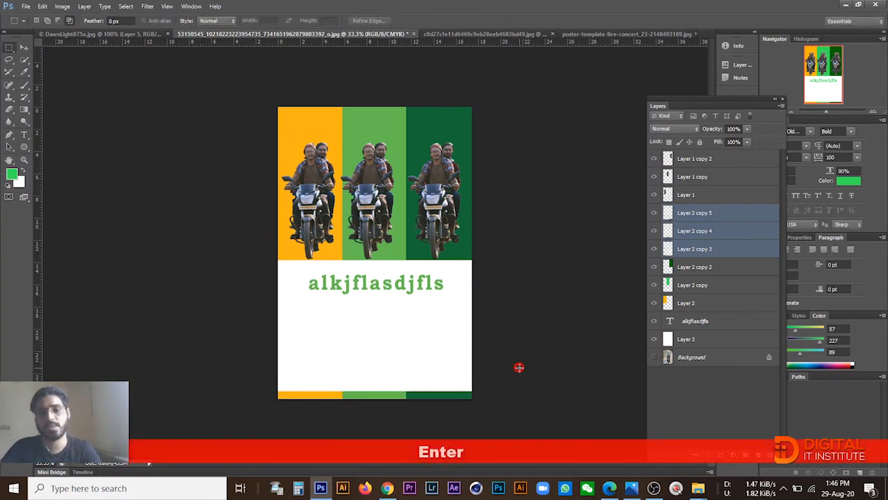
drag(271, 389, 349, 405)
click(347, 405)
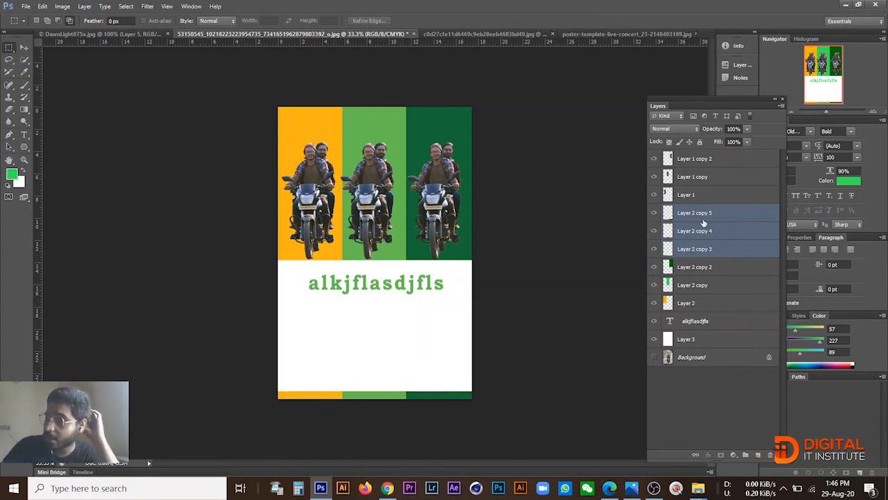